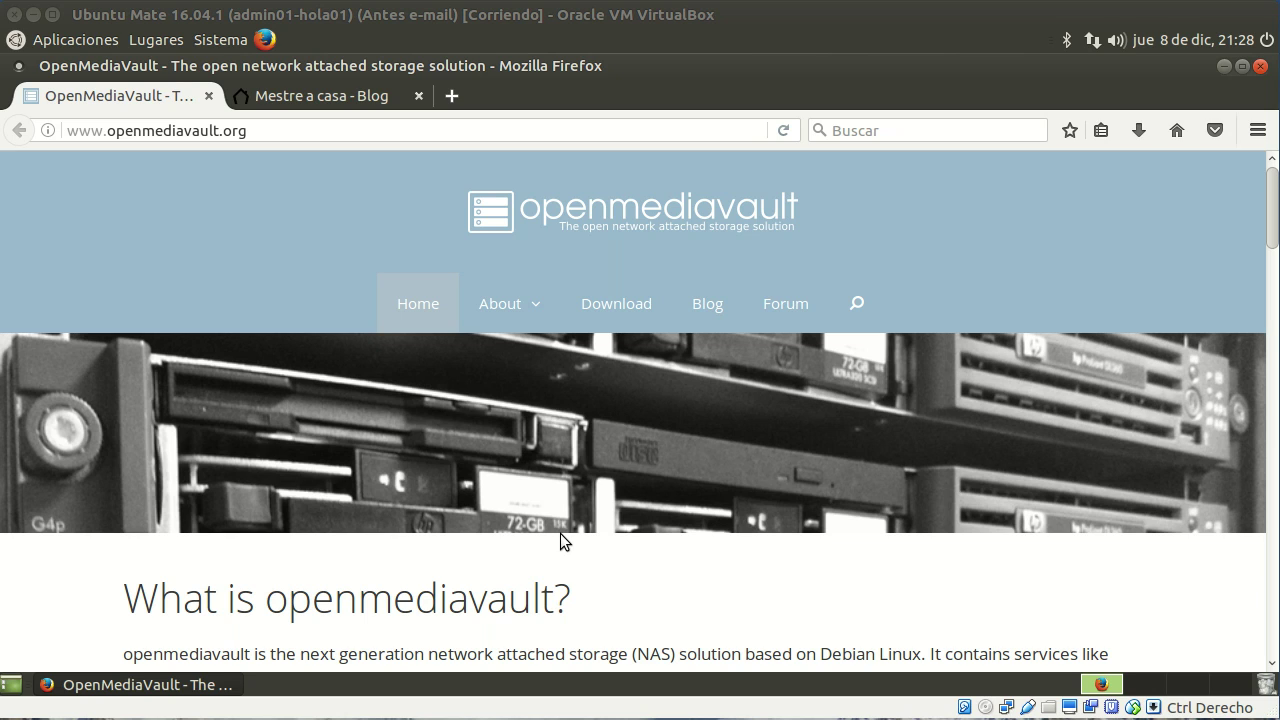
Step: Switch to the Mestre a casa blog and scroll back up to the OpenMediaVault 2.1 configuration post
click(290, 94)
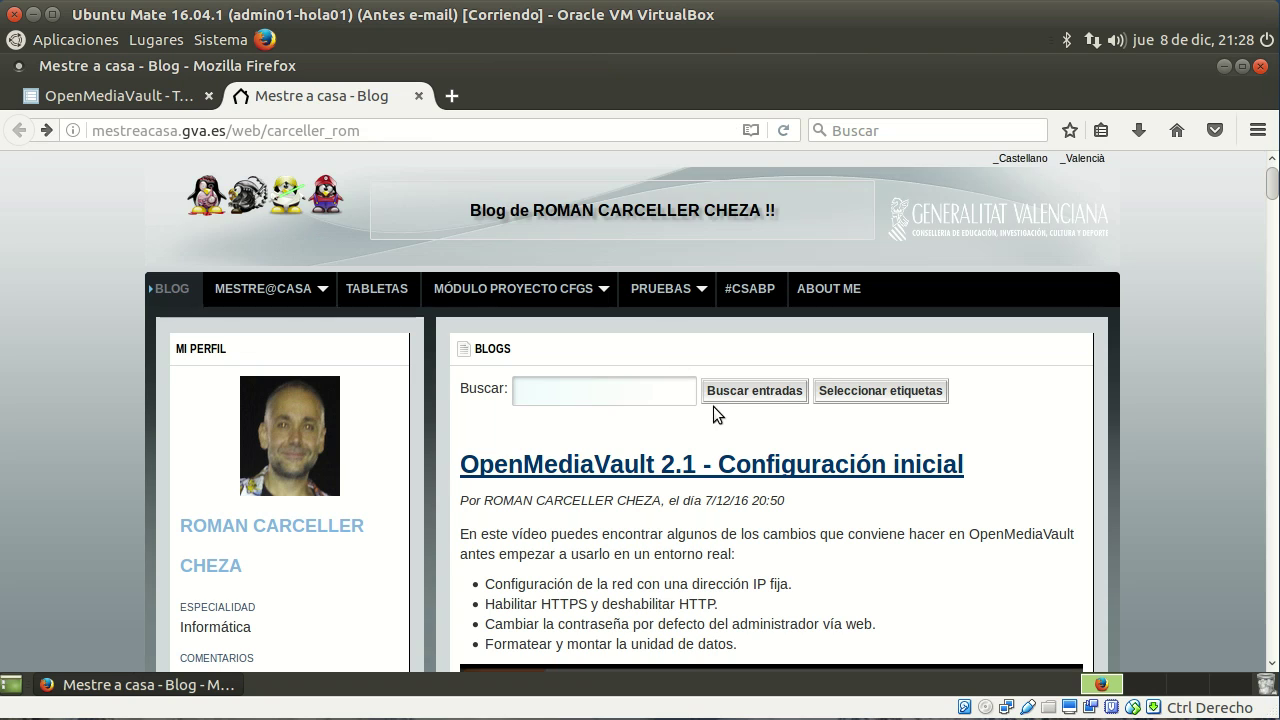
scroll(713, 406, down, 10)
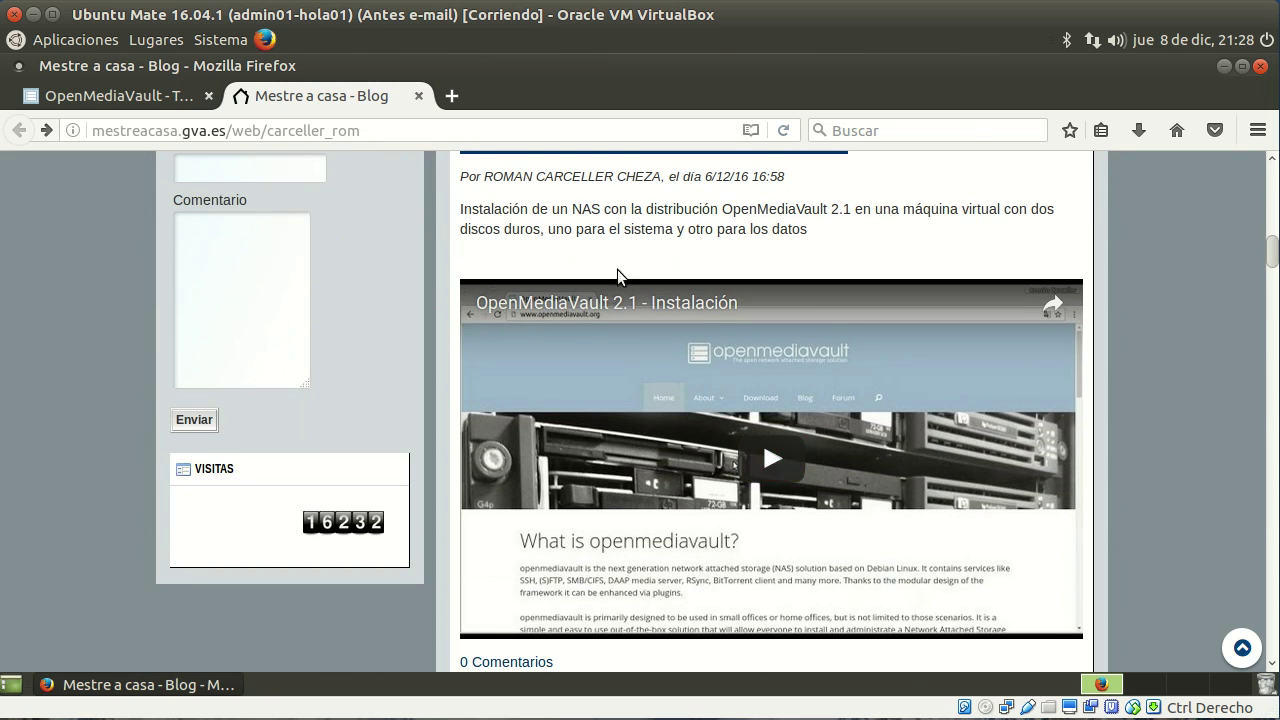
scroll(857, 258, up, 1)
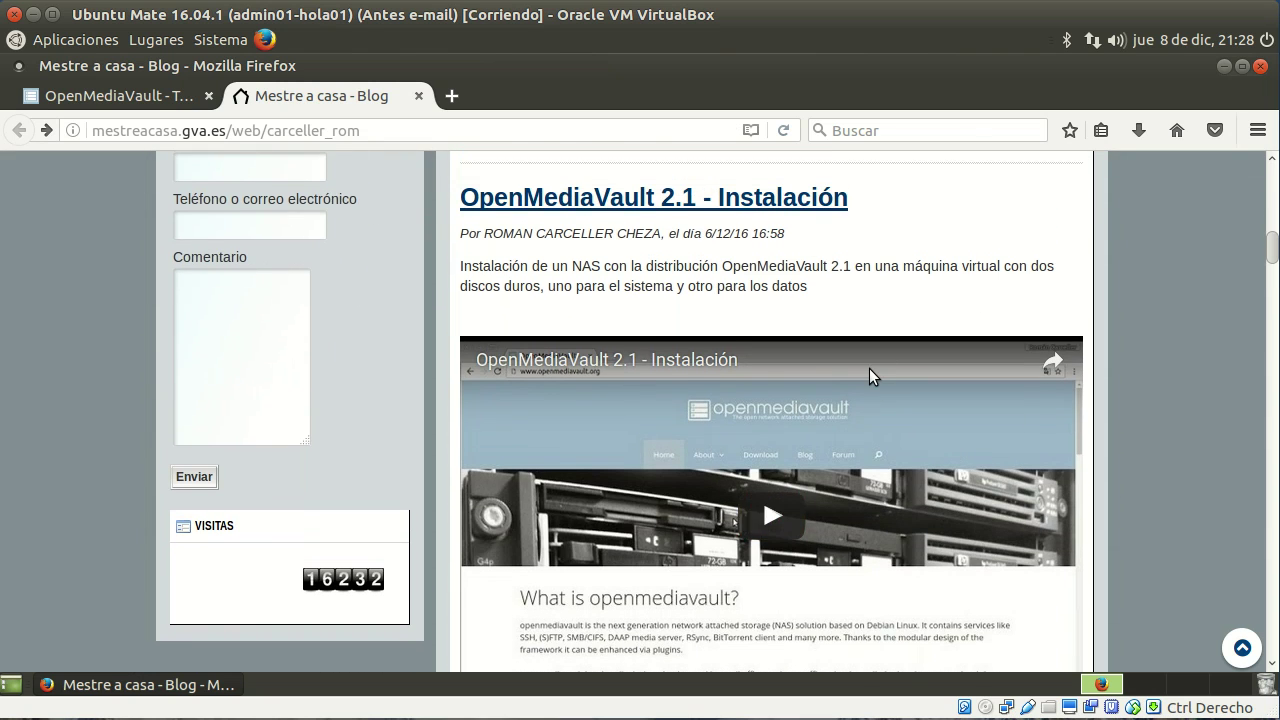
scroll(883, 367, up, 7)
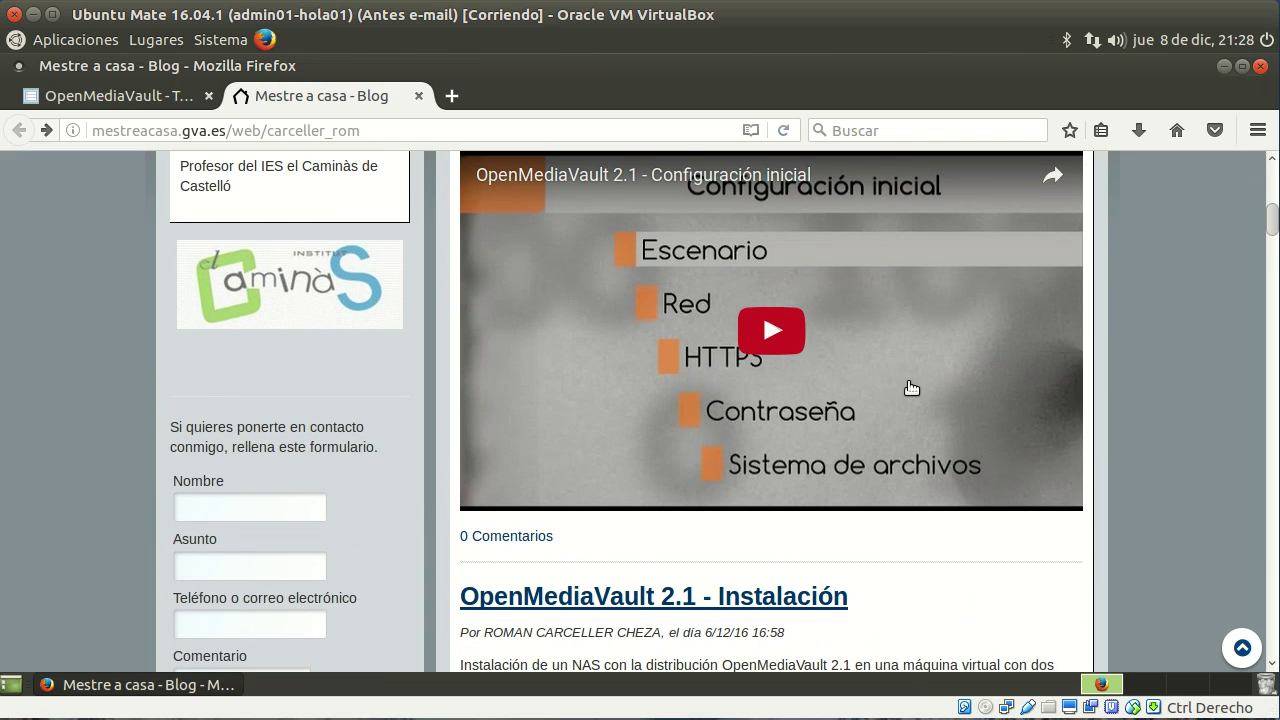
scroll(911, 388, up, 1)
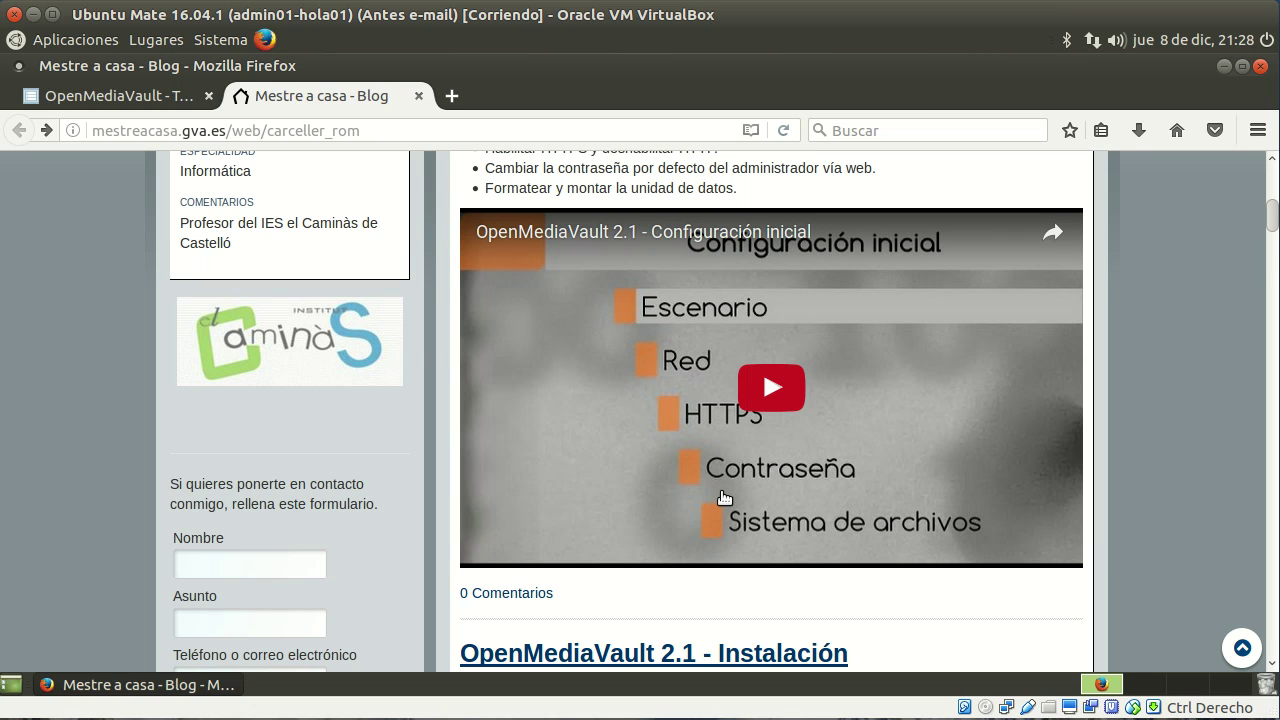
scroll(724, 497, up, 10)
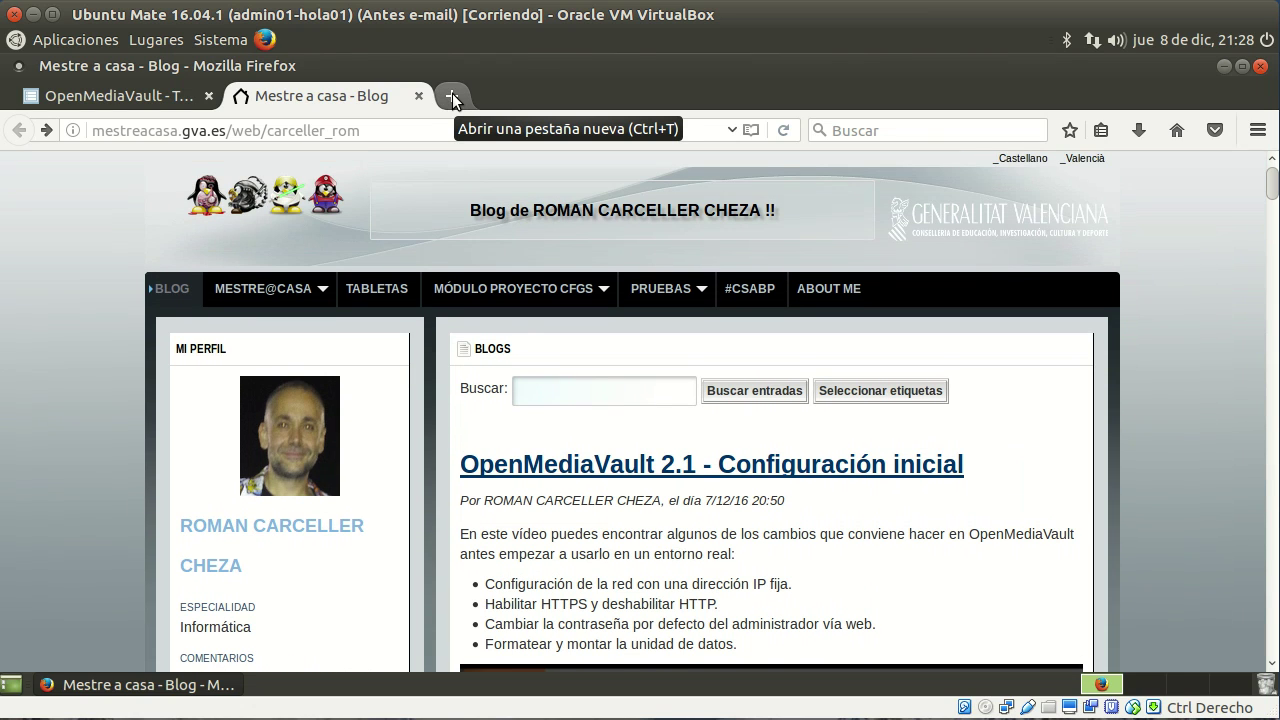
Step: In a new tab, log in to the OpenMediaVault interface at 192.168.100.3 as admin with its password
click(453, 97)
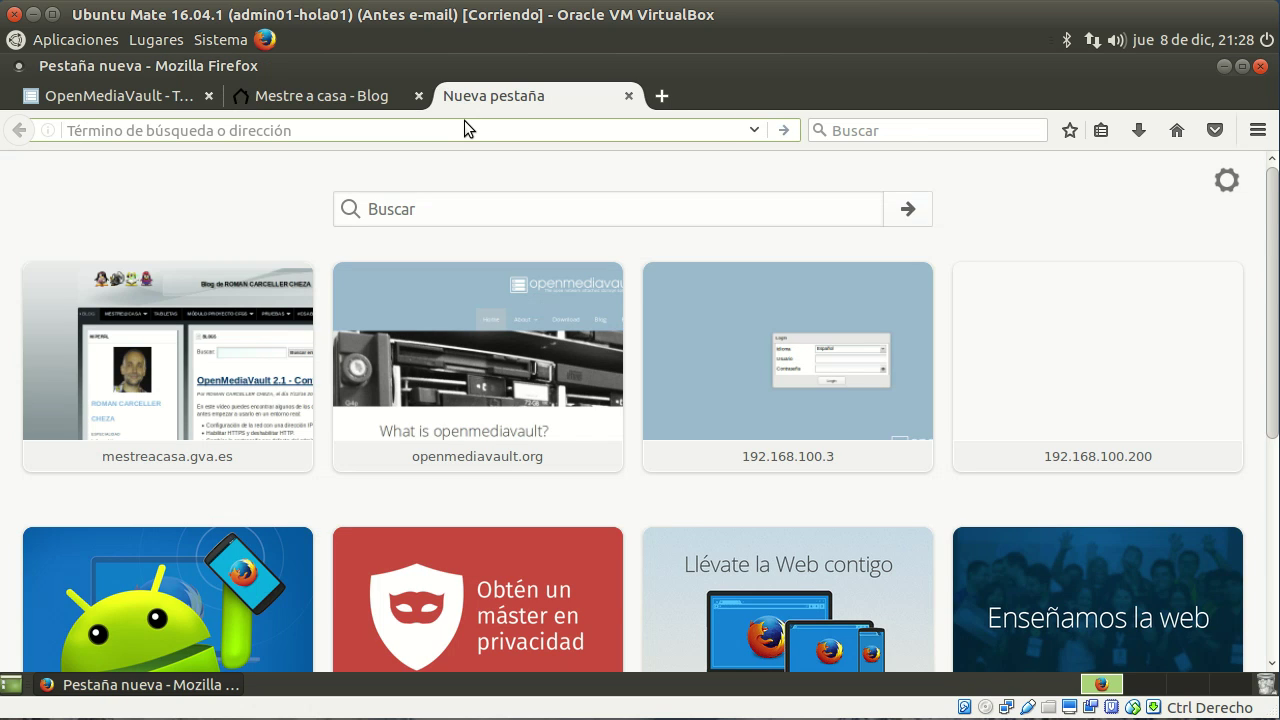
text(192.168)
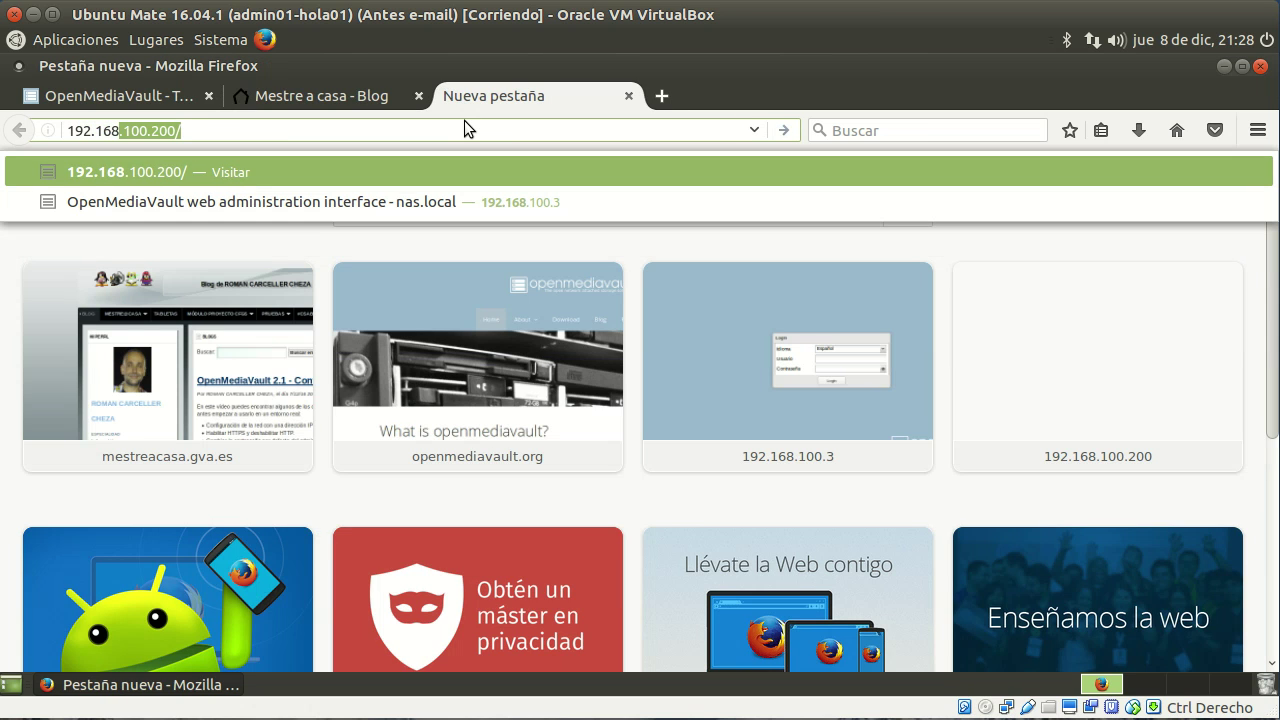
text(.100.3)
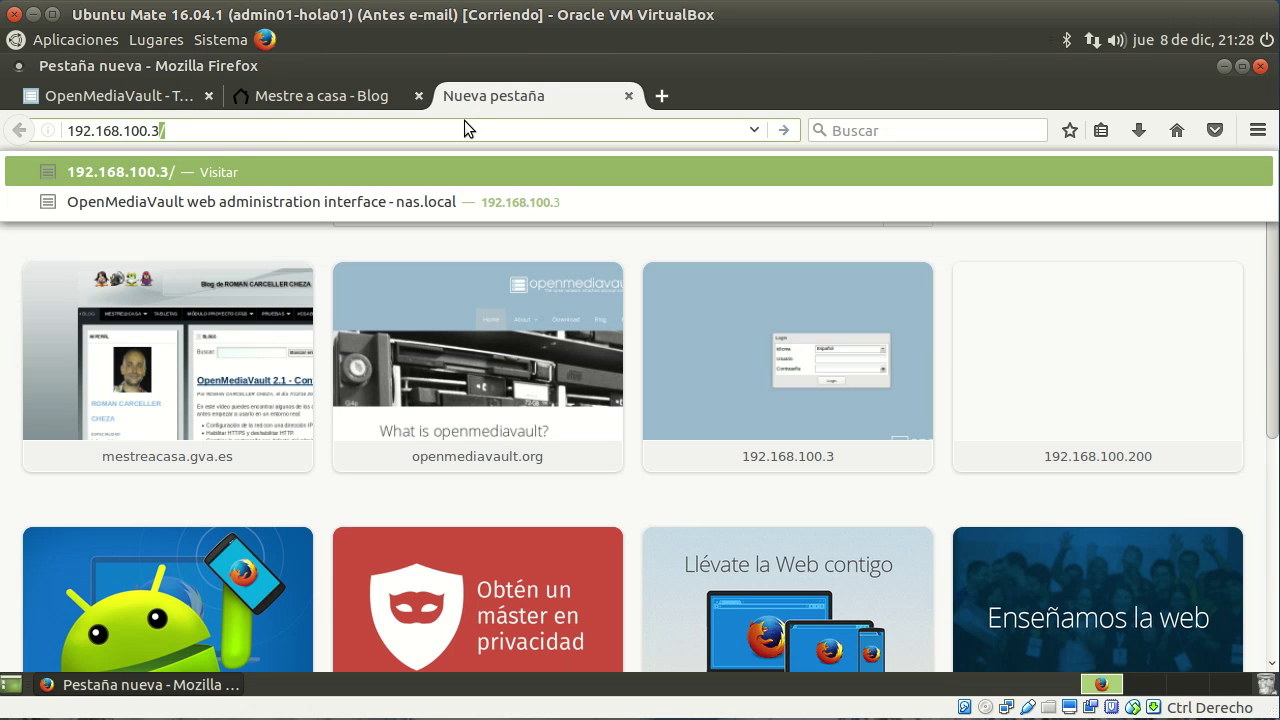
key(Return)
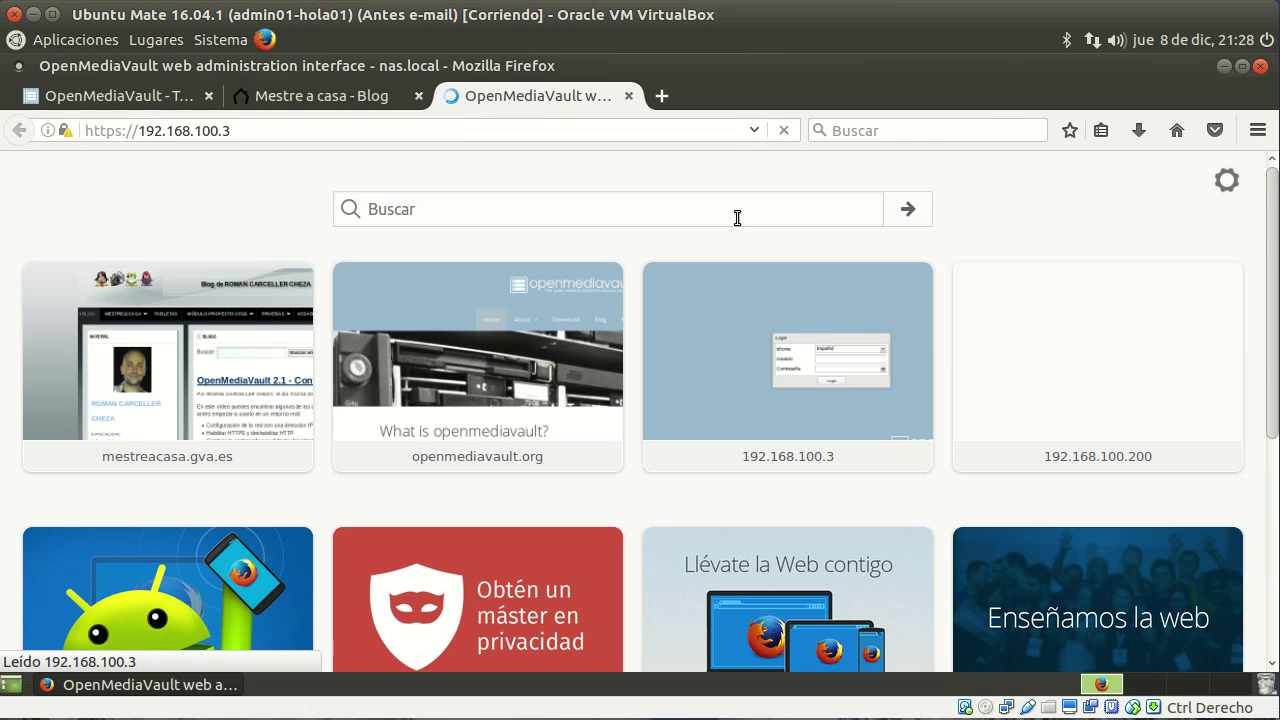
text(admin)
key(Tab)
text(o)
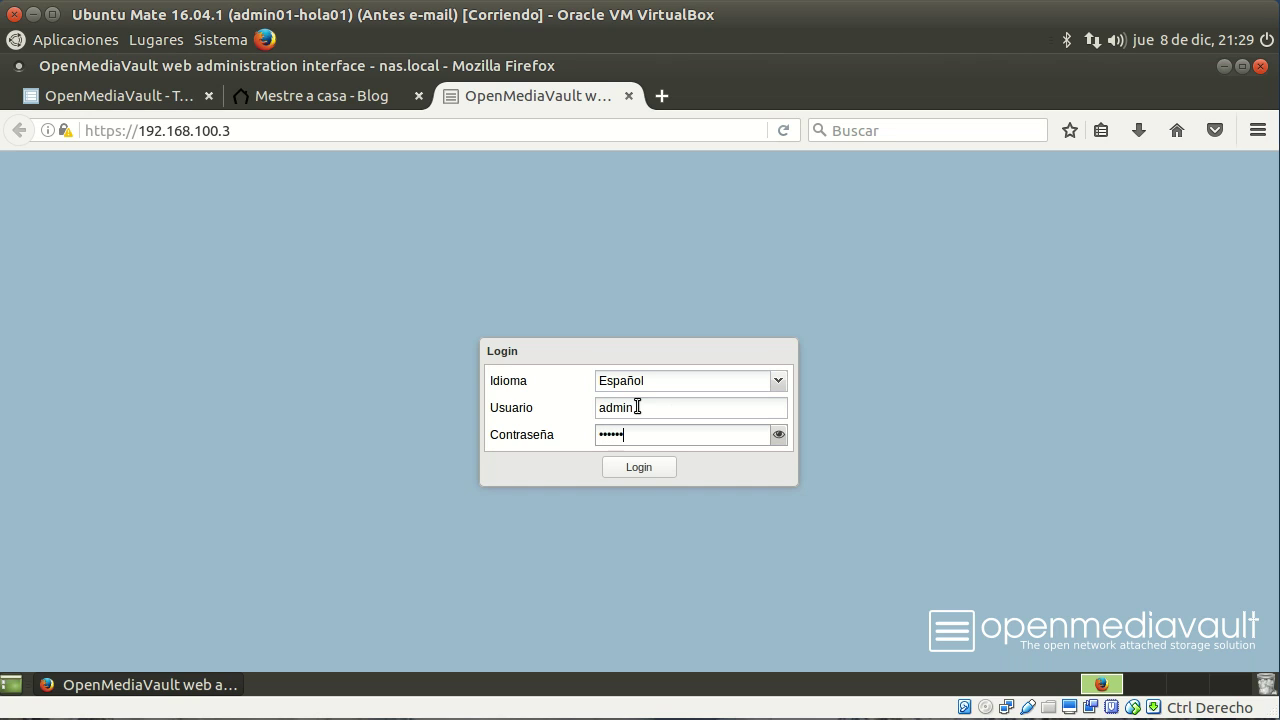
click(656, 467)
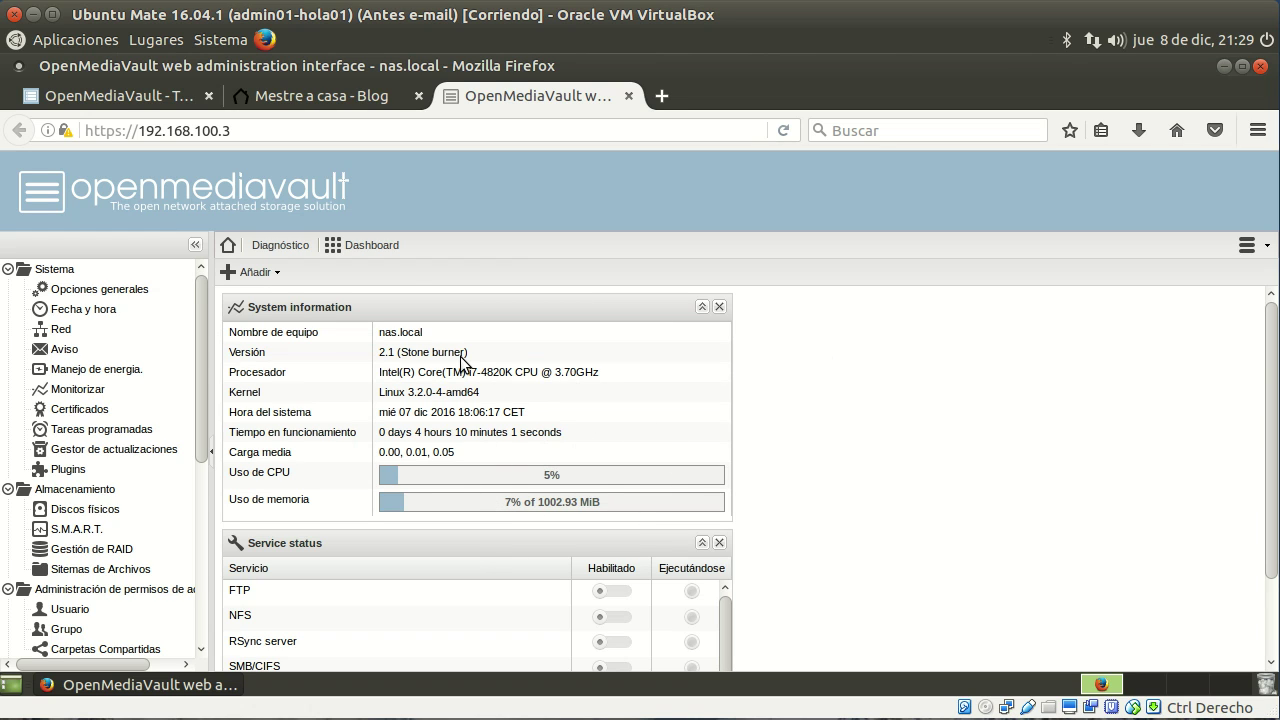
Step: Go to the SSH settings under Servicios and tick the option to enable SSH
scroll(405, 365, down, 1)
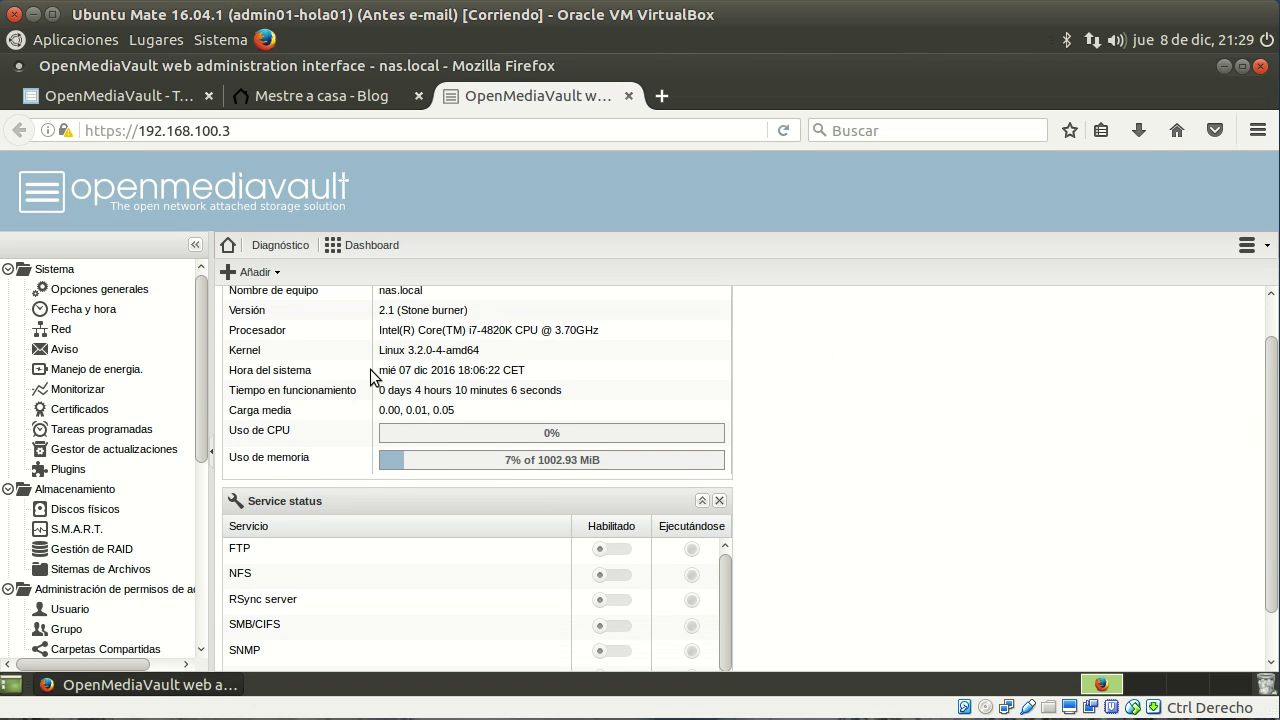
scroll(131, 385, down, 1)
scroll(131, 385, down, 3)
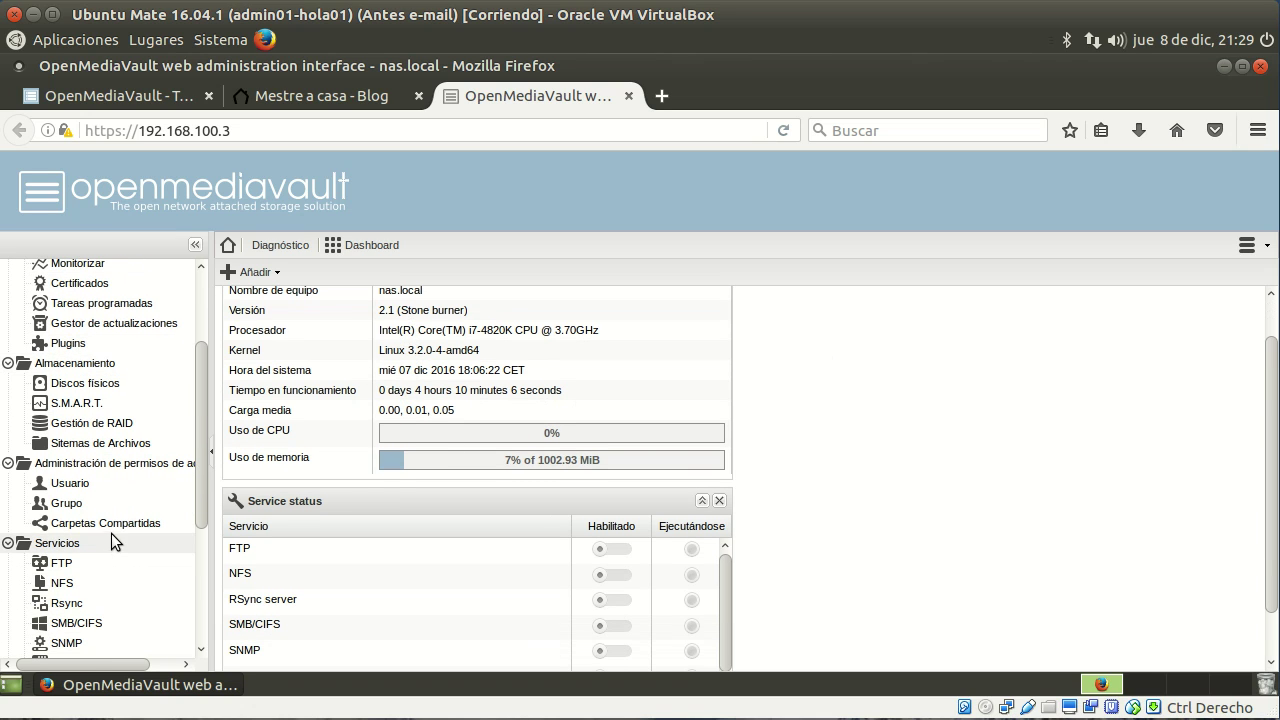
scroll(133, 520, down, 3)
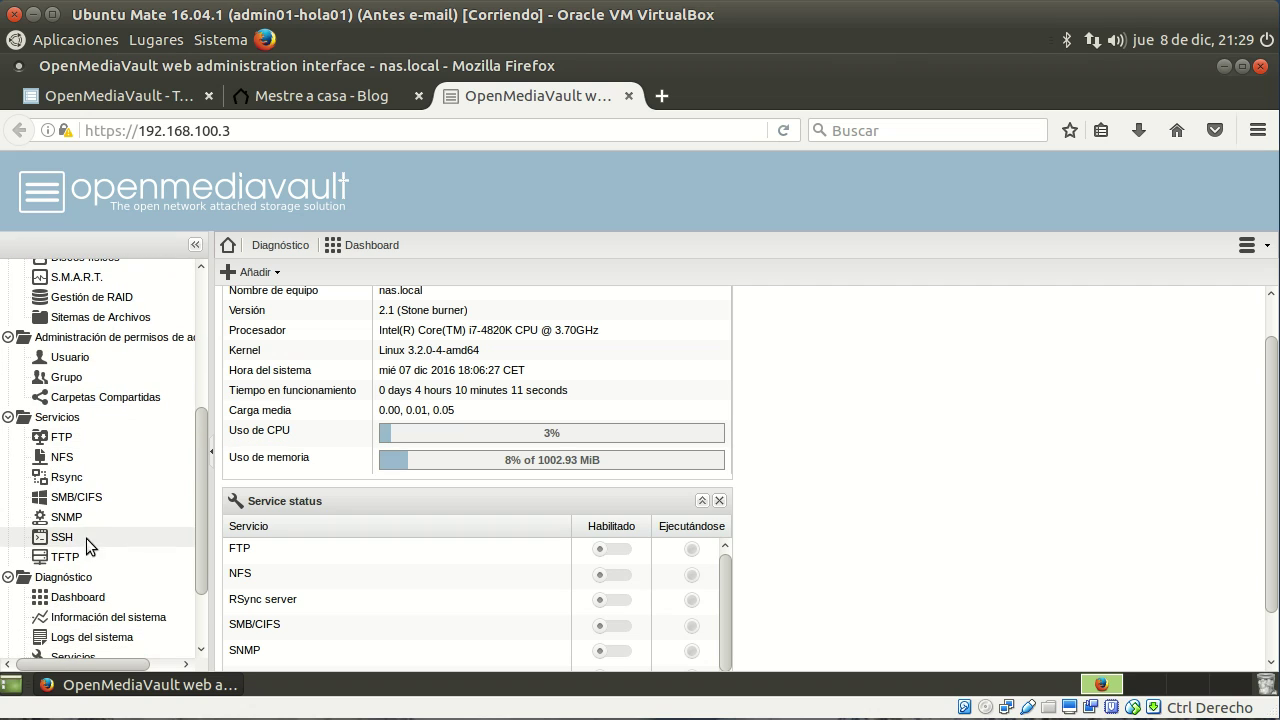
click(57, 417)
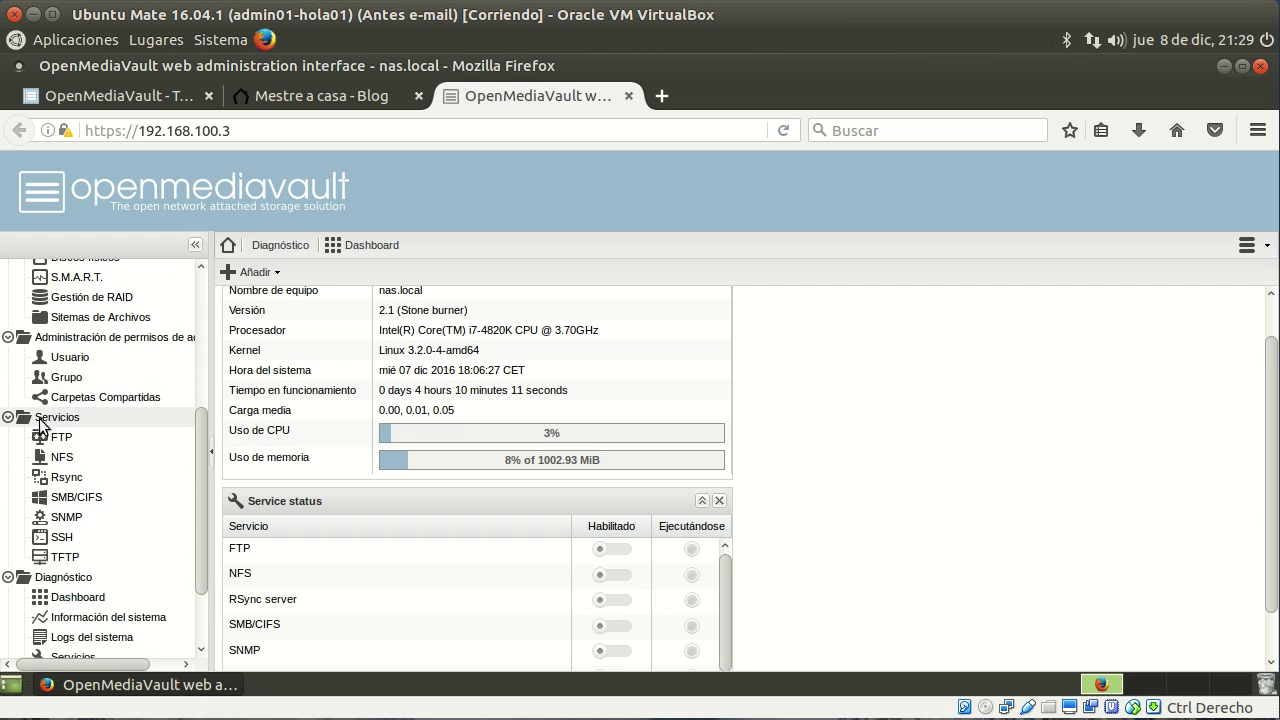
click(62, 541)
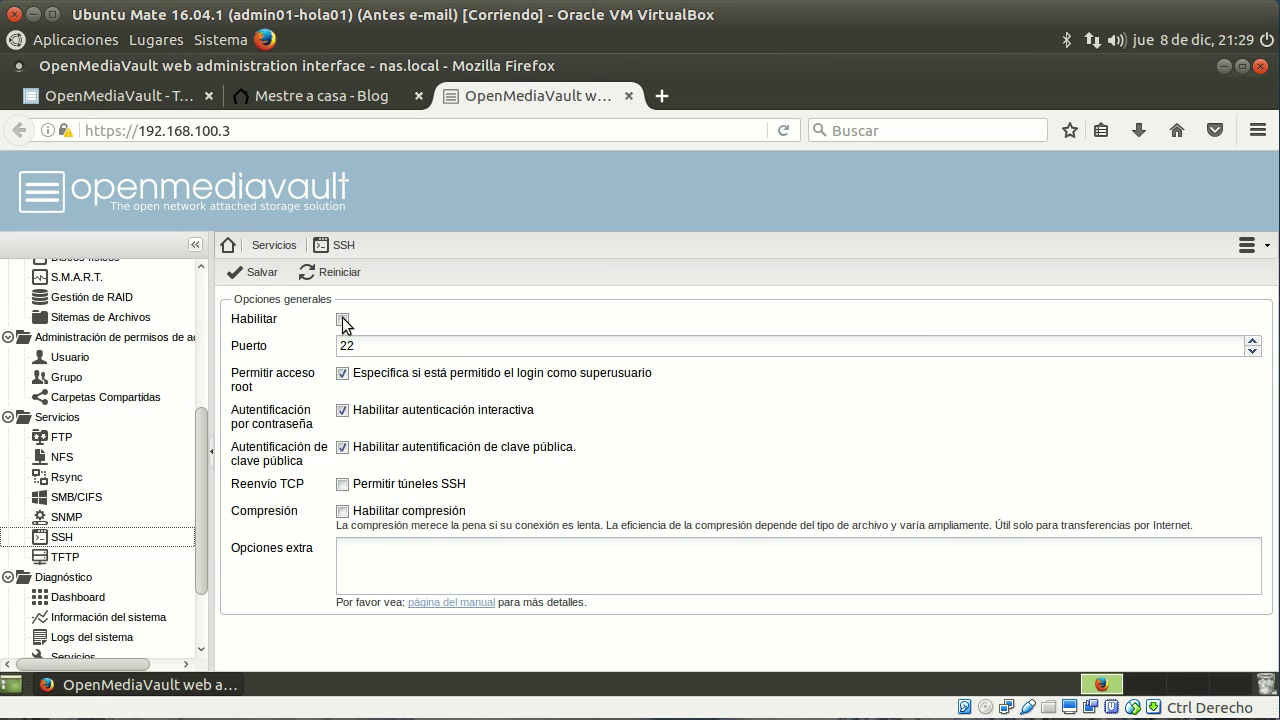
click(343, 320)
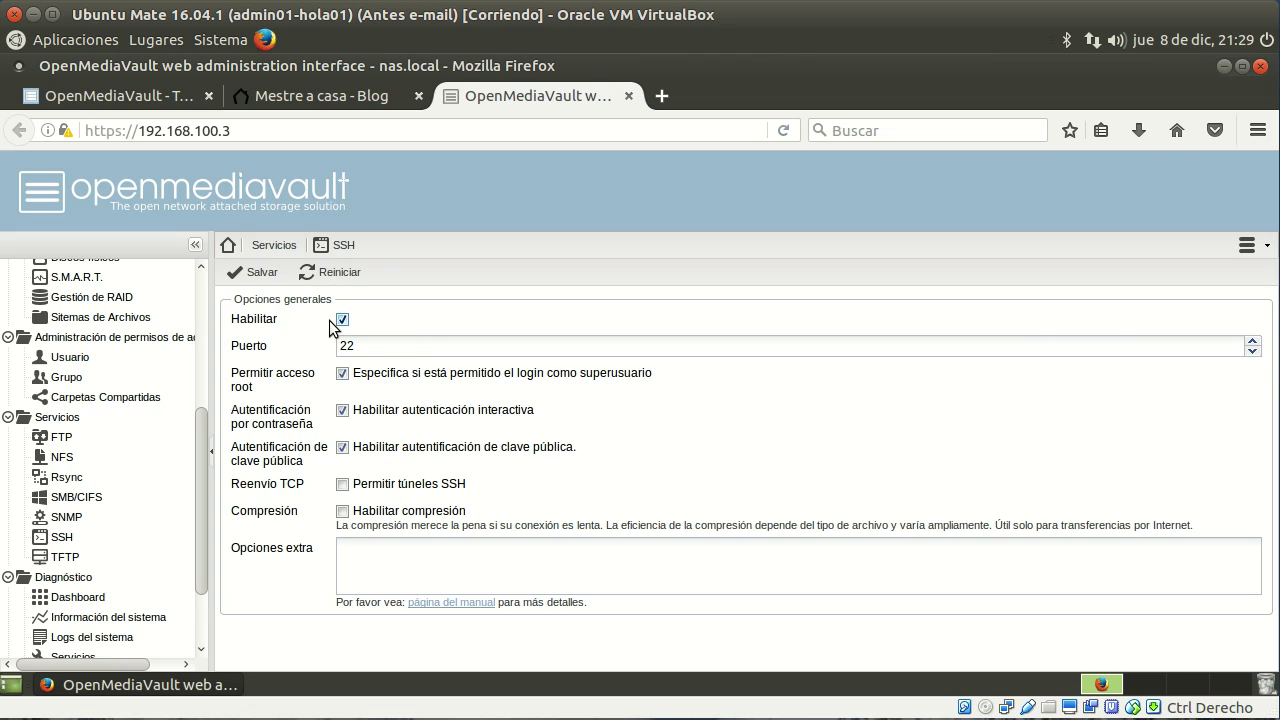
Step: Save the SSH settings and apply the pending configuration change, confirming with Sí
click(258, 279)
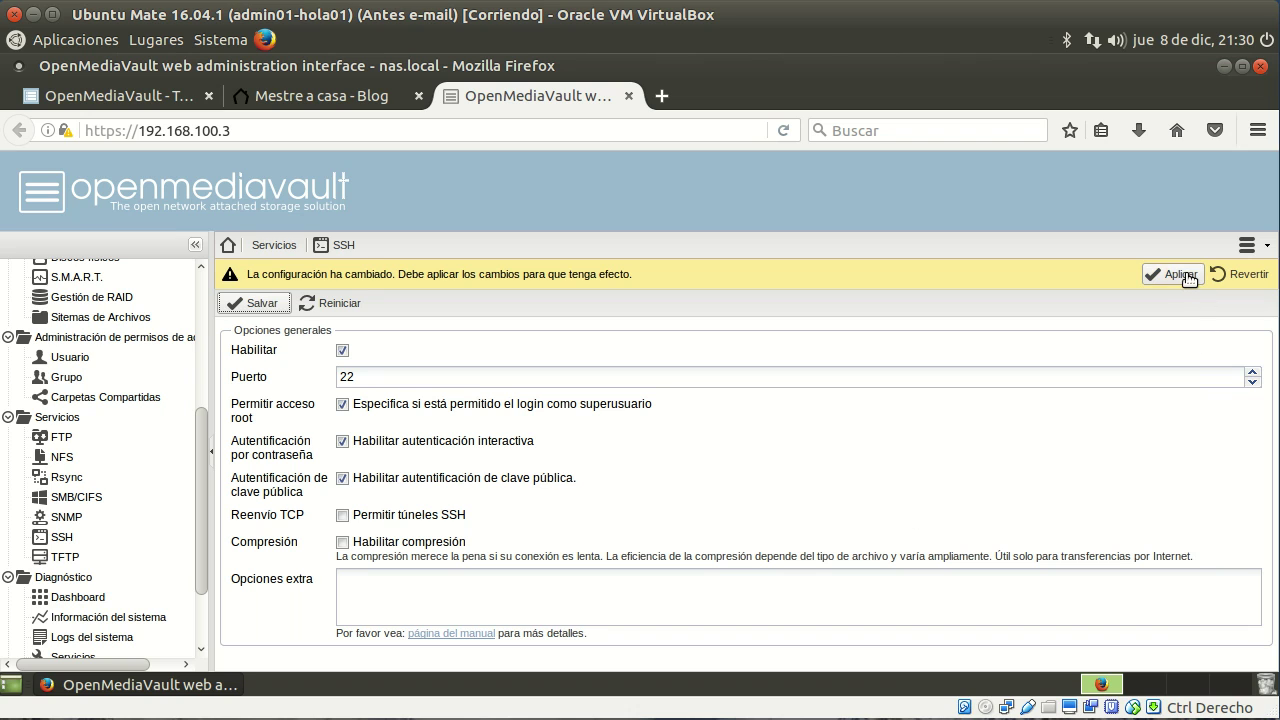
click(1180, 274)
click(596, 449)
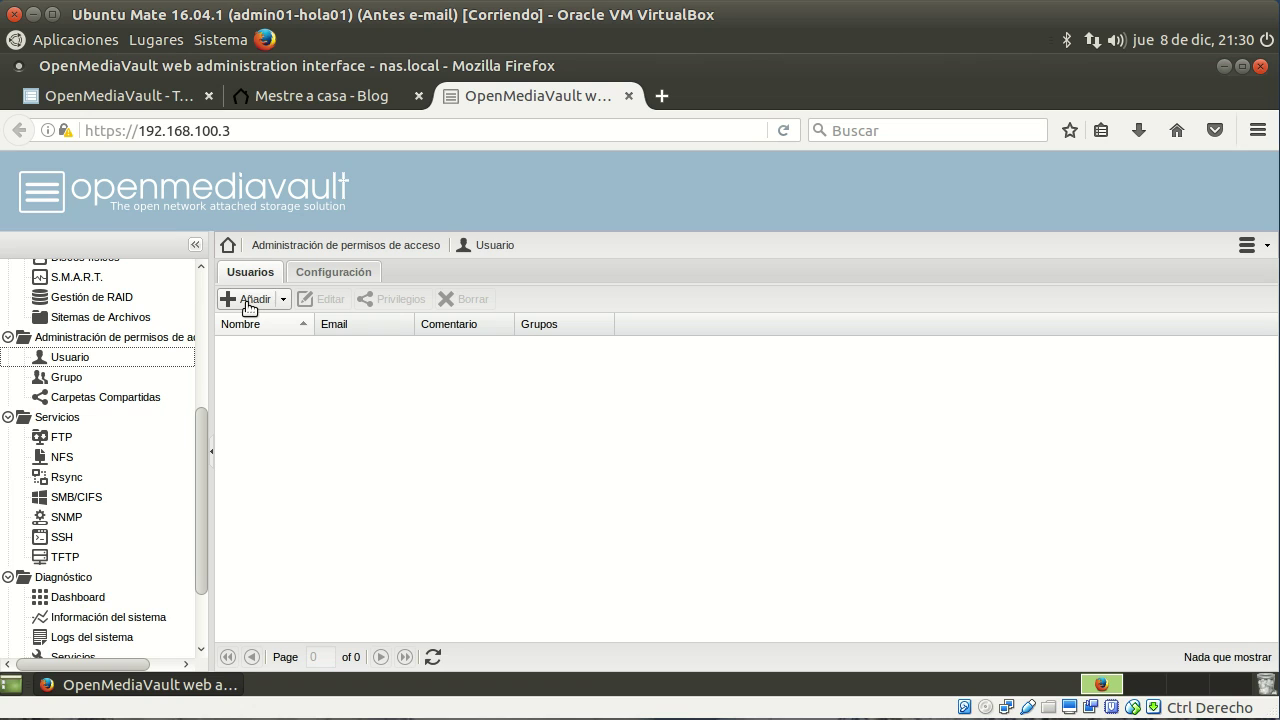
Step: Add user usuario01 with its password entered twice and /bin/bash as login shell
click(252, 300)
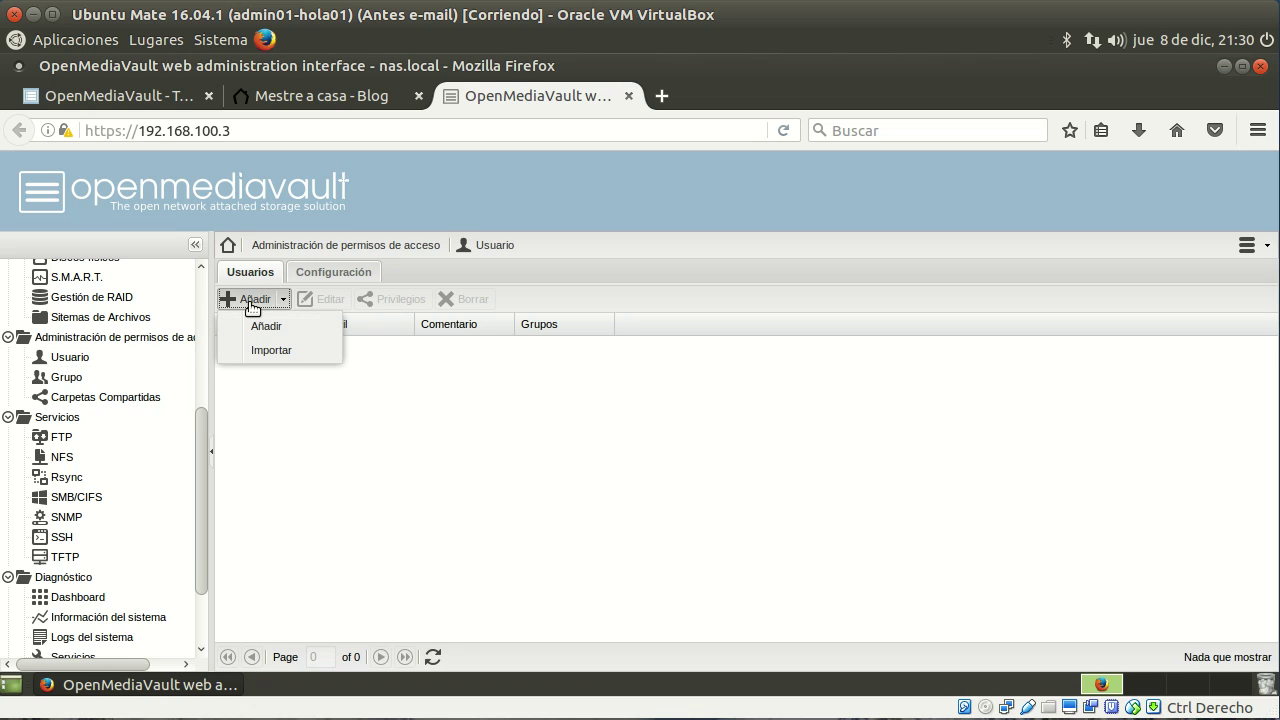
click(267, 326)
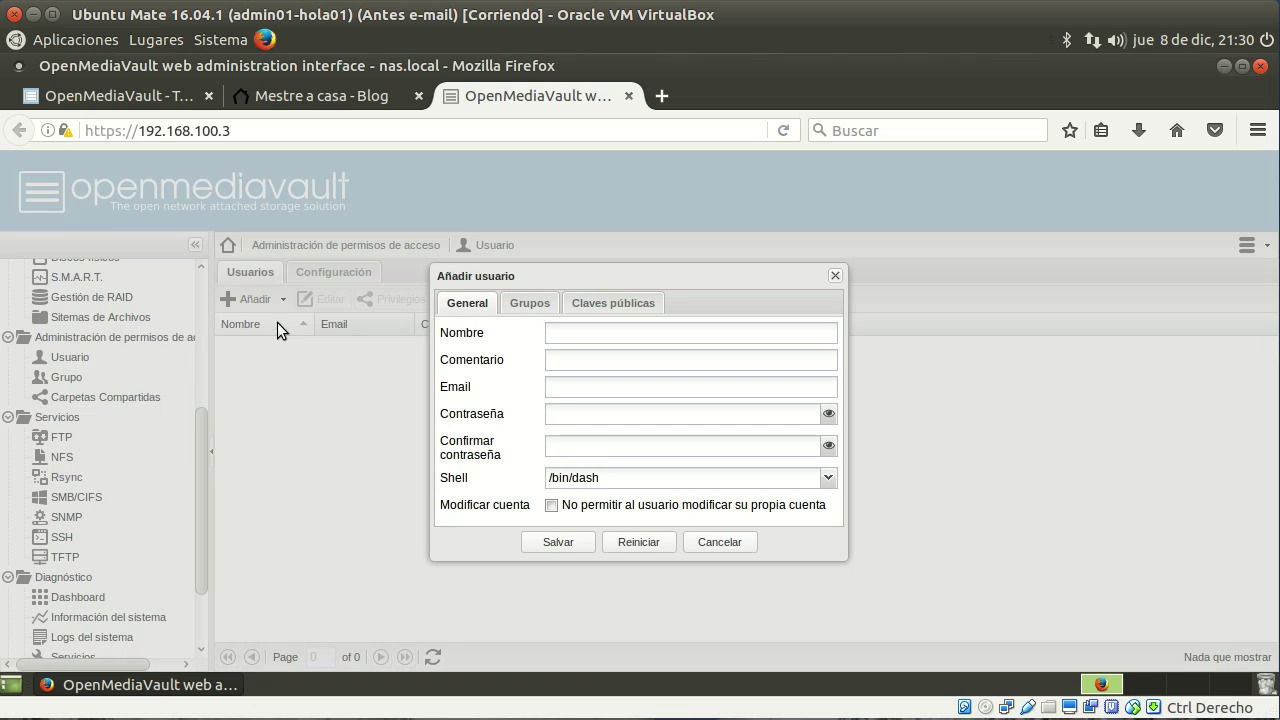
click(659, 334)
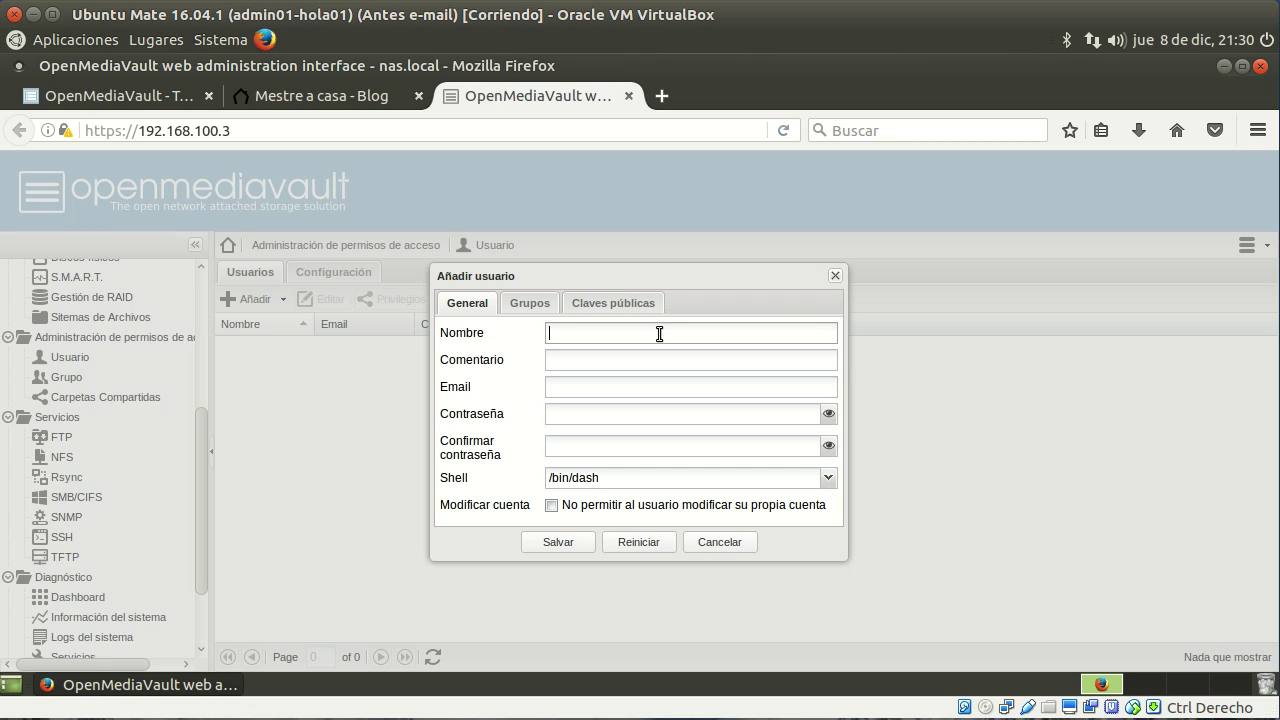
text(usuario01)
click(623, 416)
text(*****)
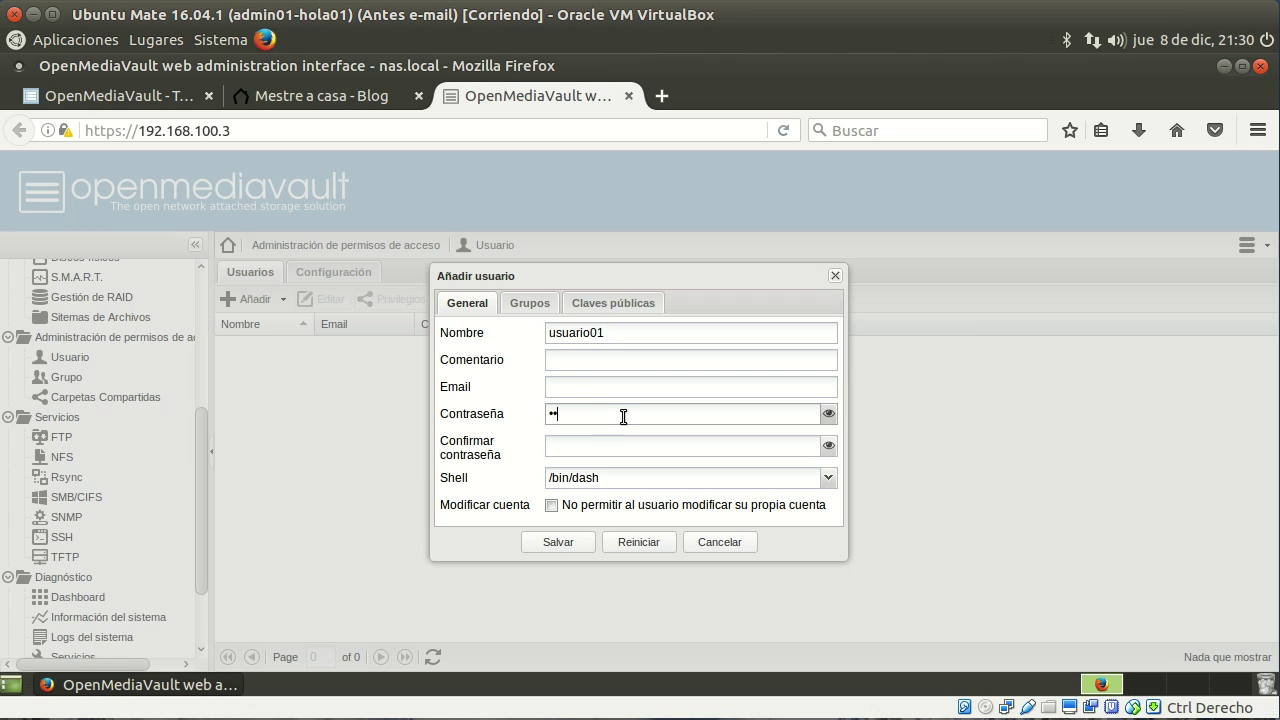
key(Tab)
text(******)
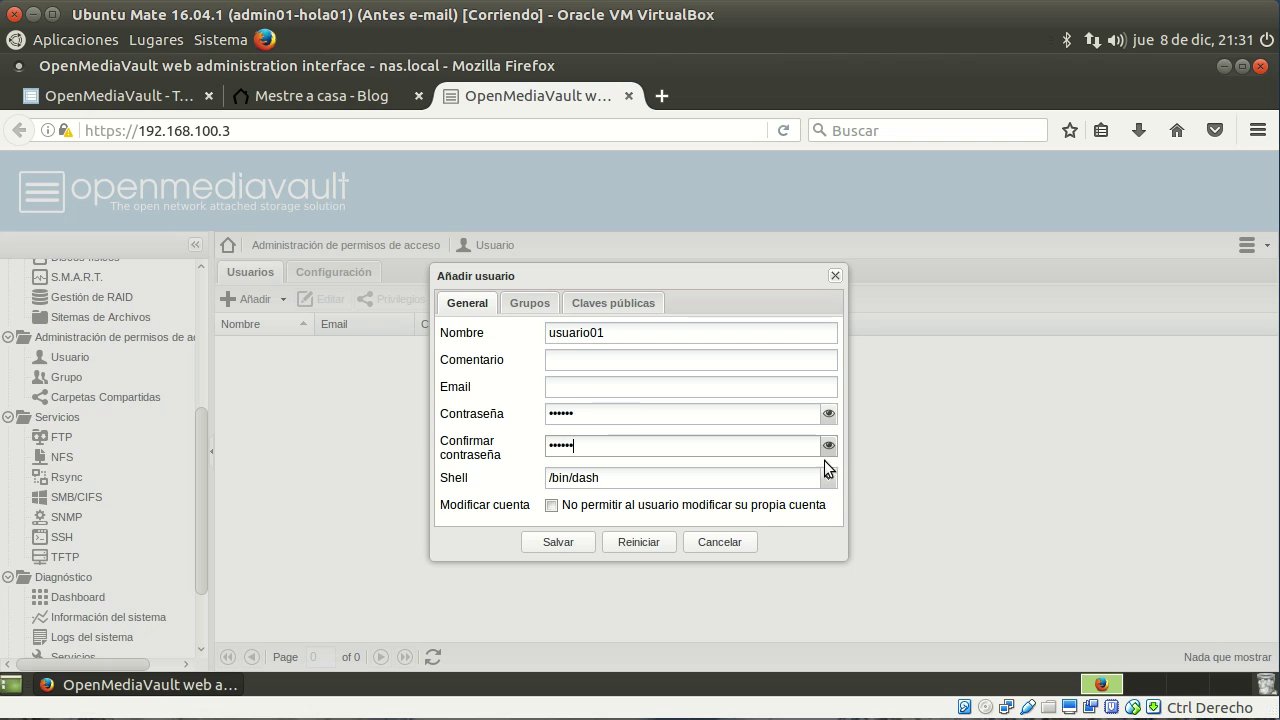
click(828, 478)
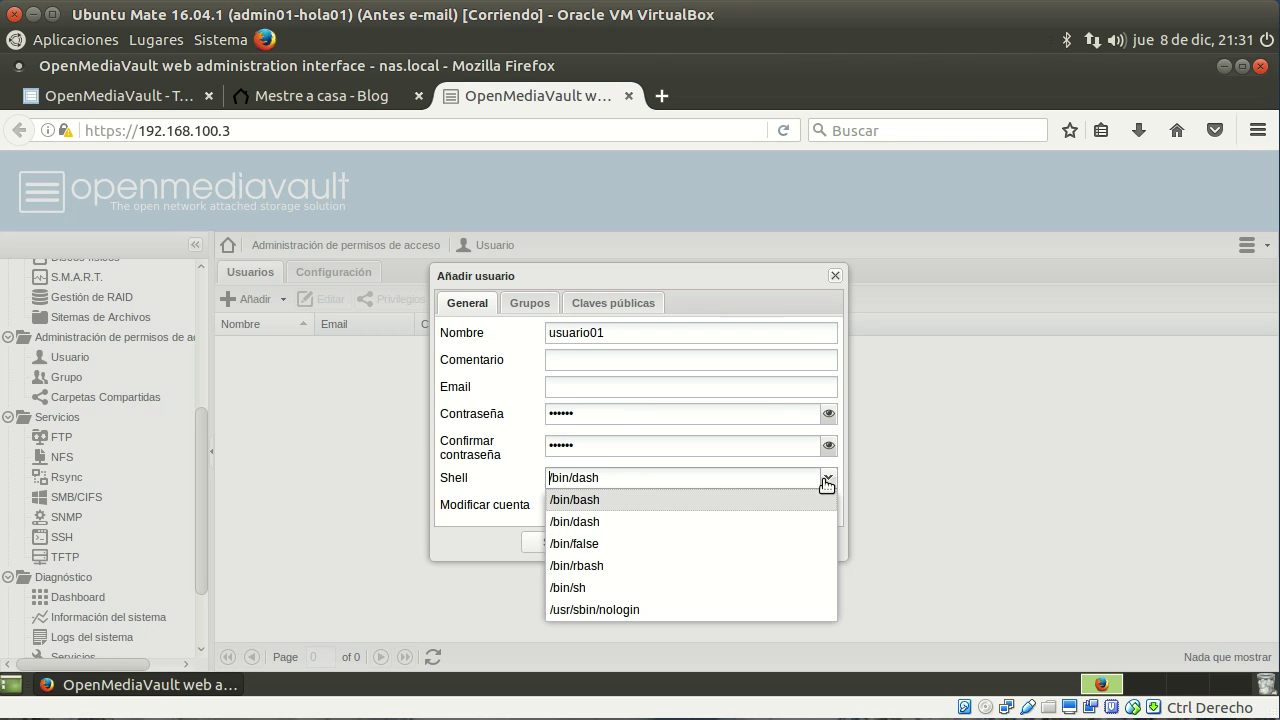
click(609, 500)
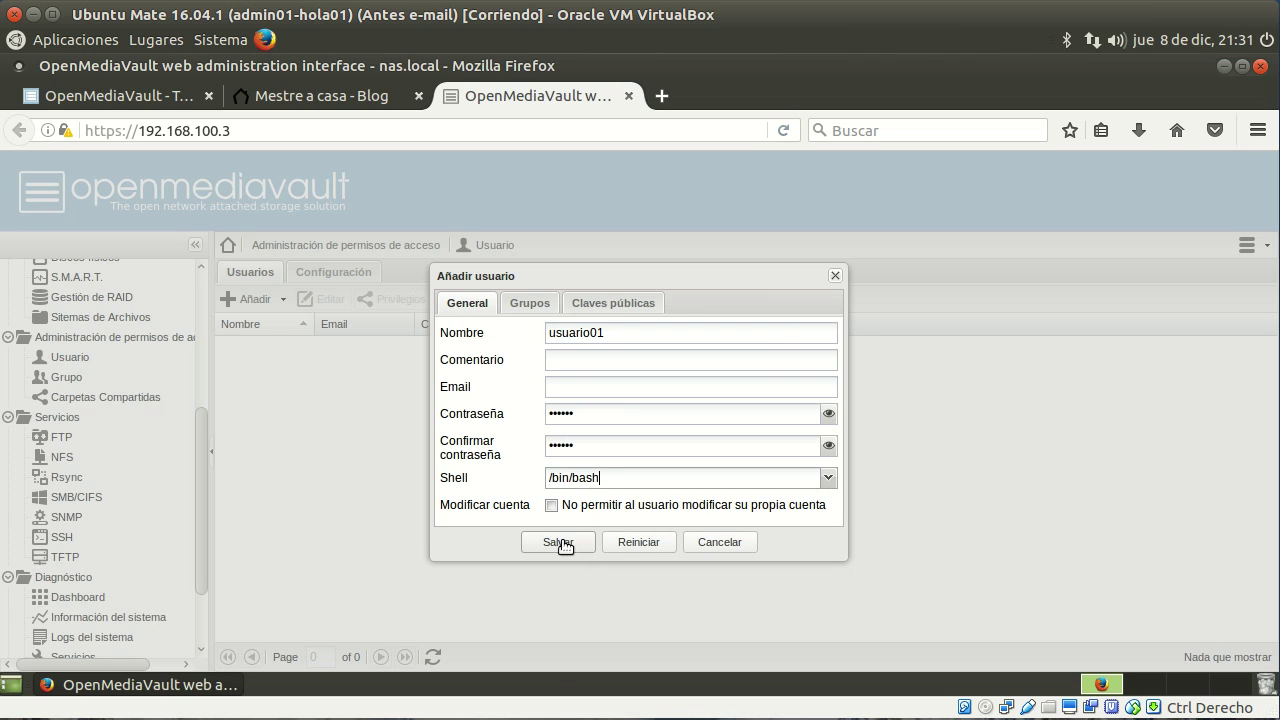
click(531, 304)
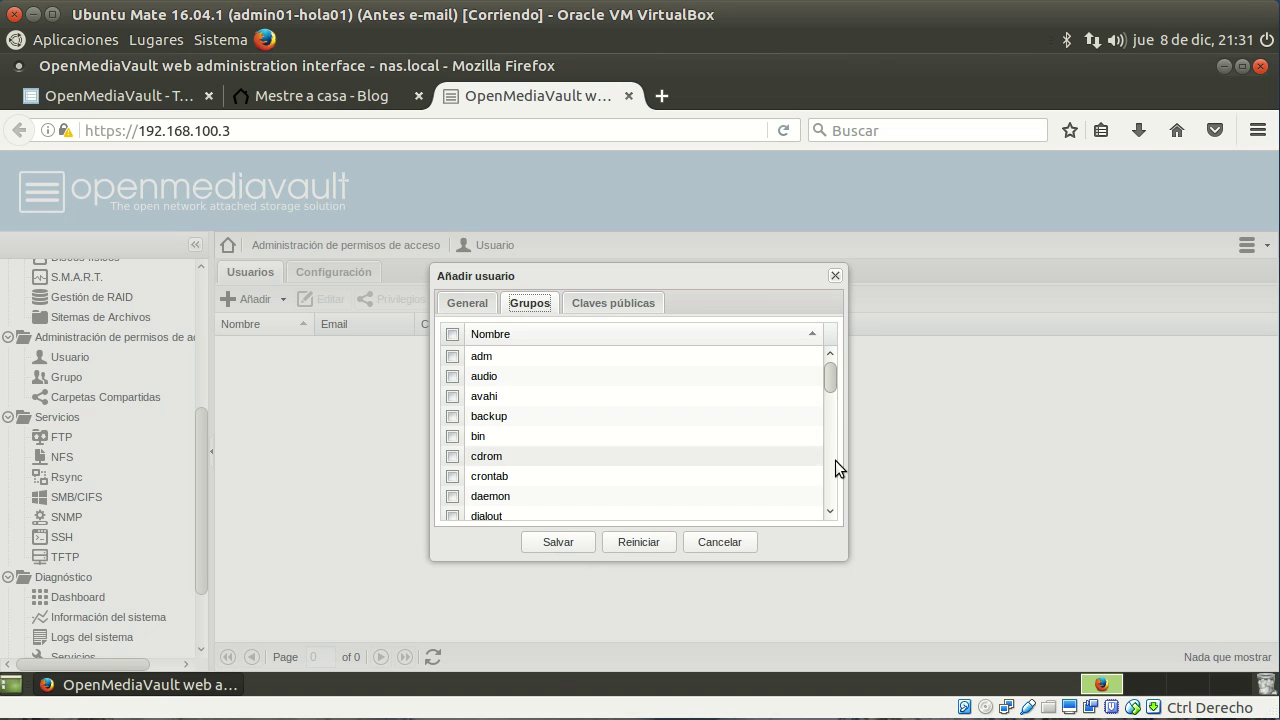
Step: Put usuario01 in the ssh group, save and apply, then enable user home directories
scroll(834, 429, down, 10)
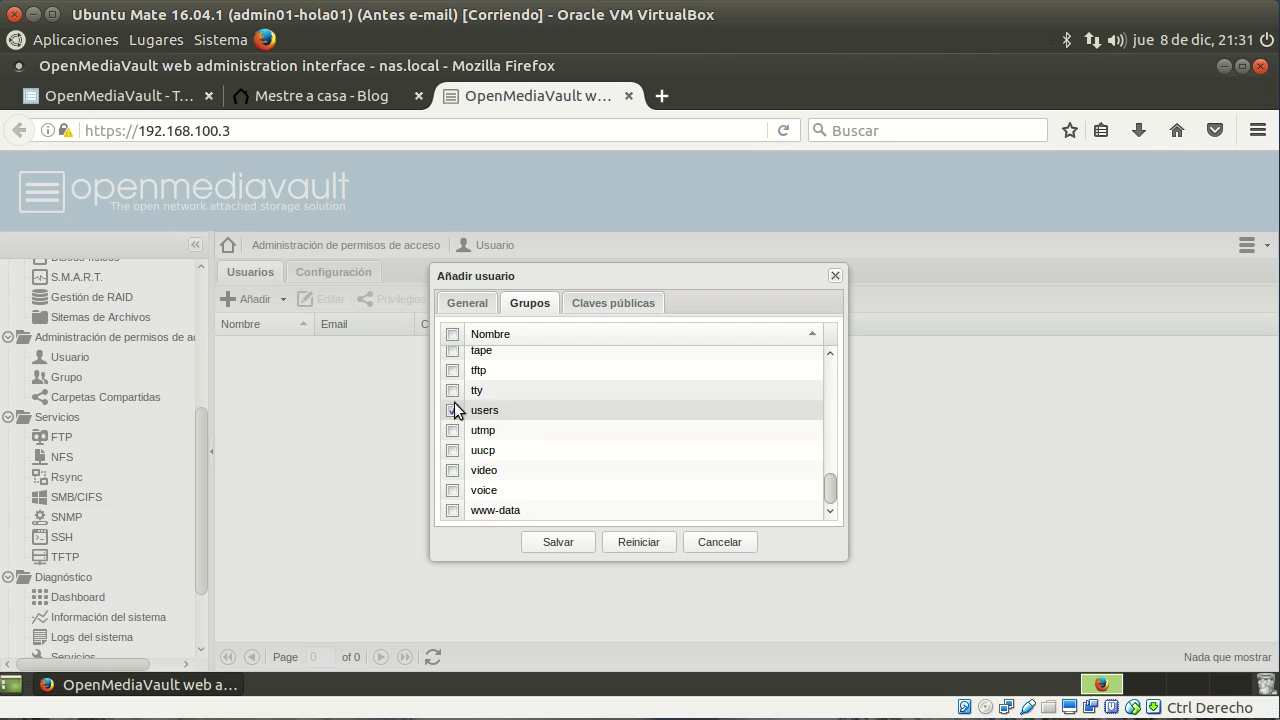
scroll(525, 418, up, 3)
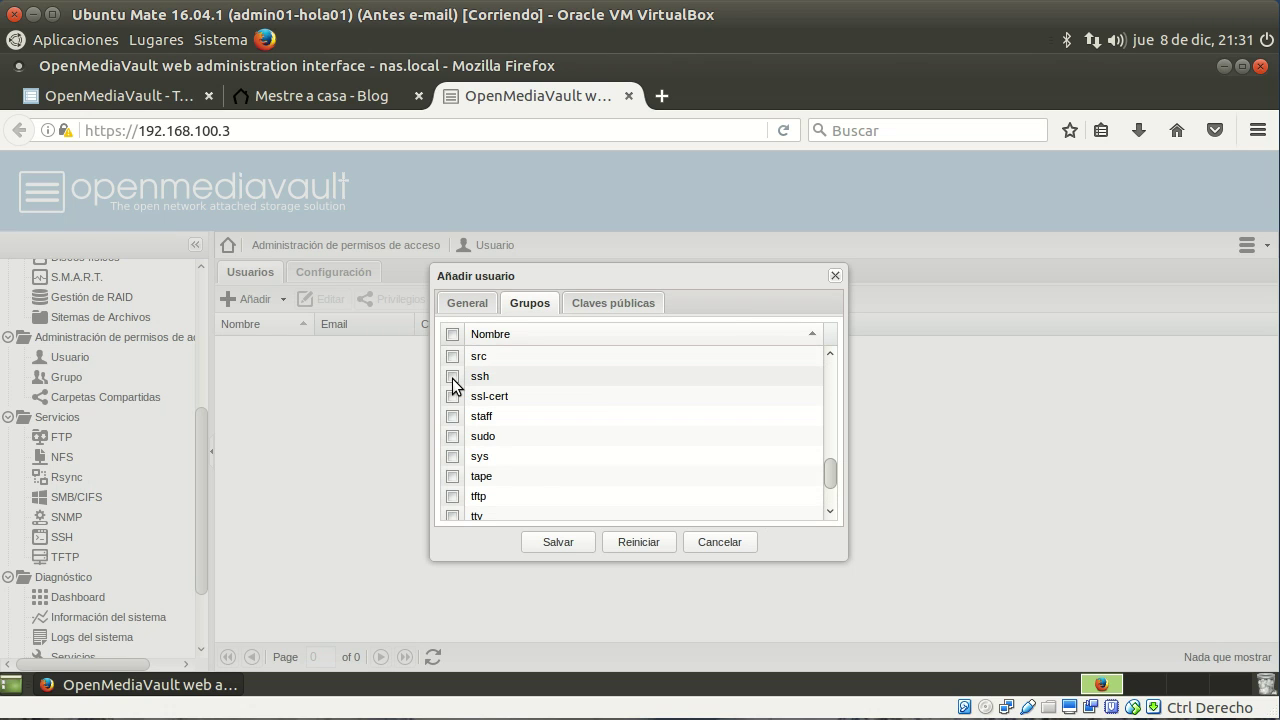
click(453, 377)
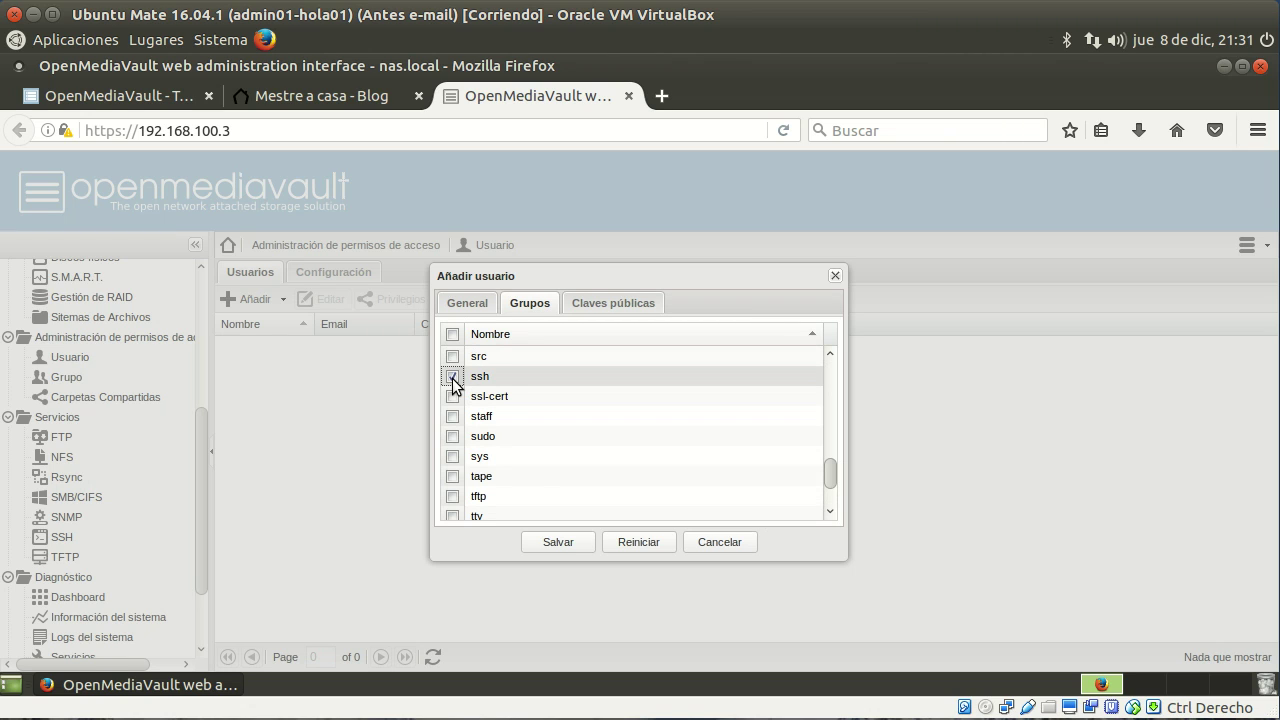
click(566, 544)
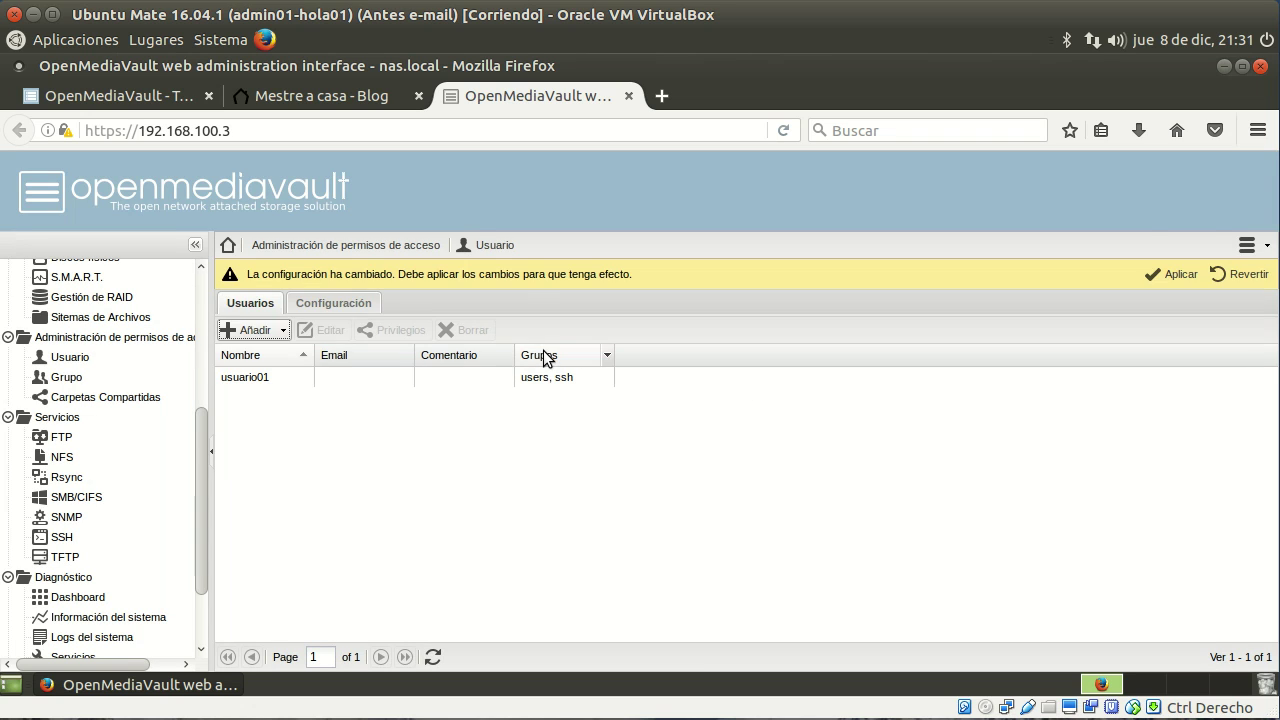
click(1175, 276)
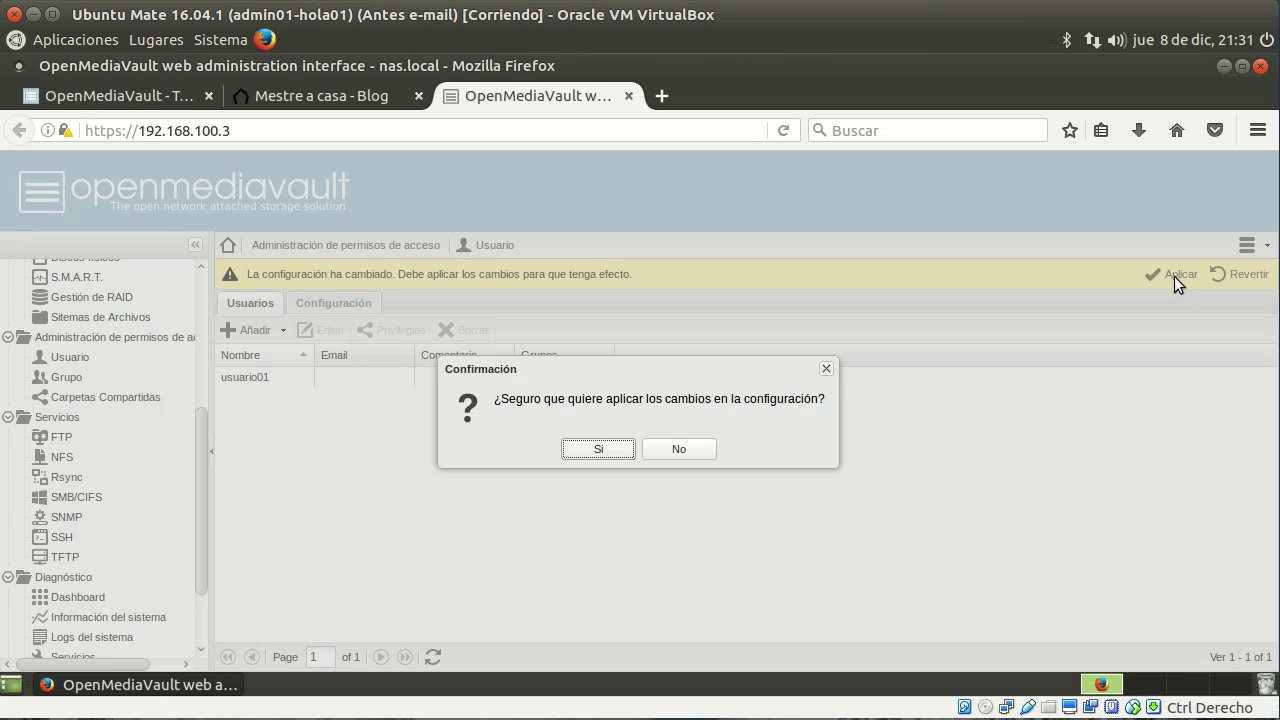
click(600, 449)
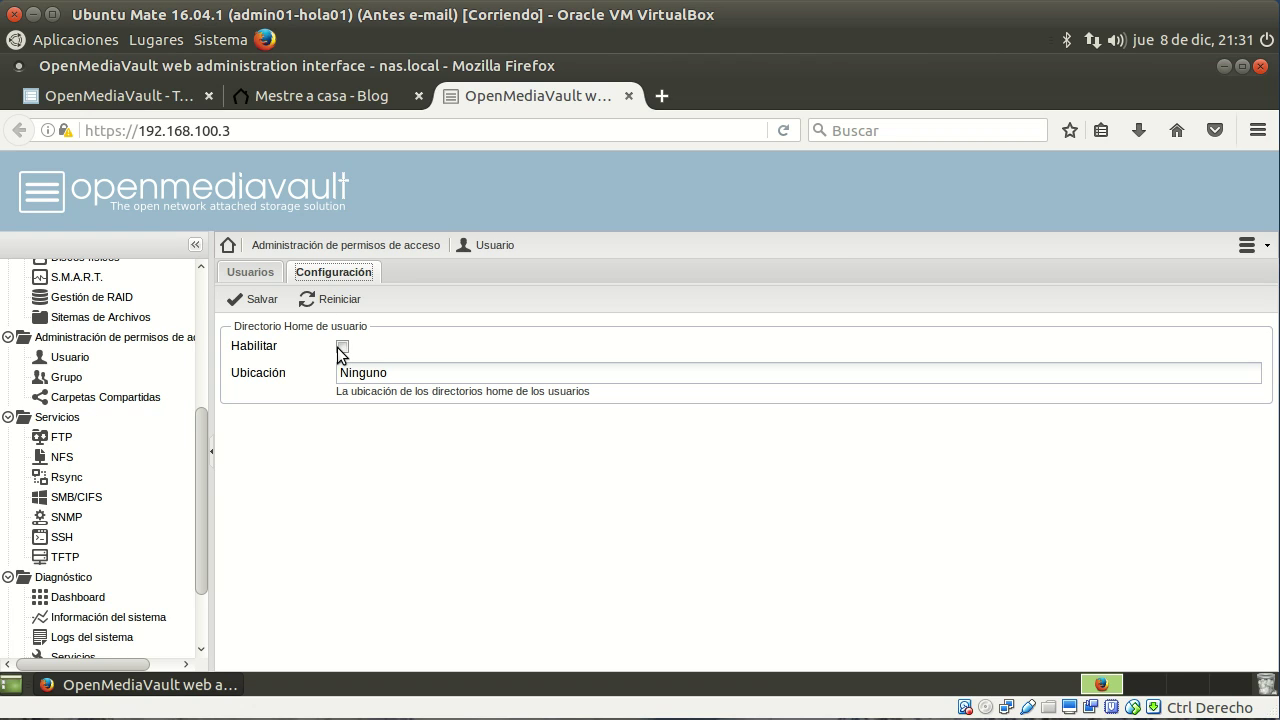
click(342, 347)
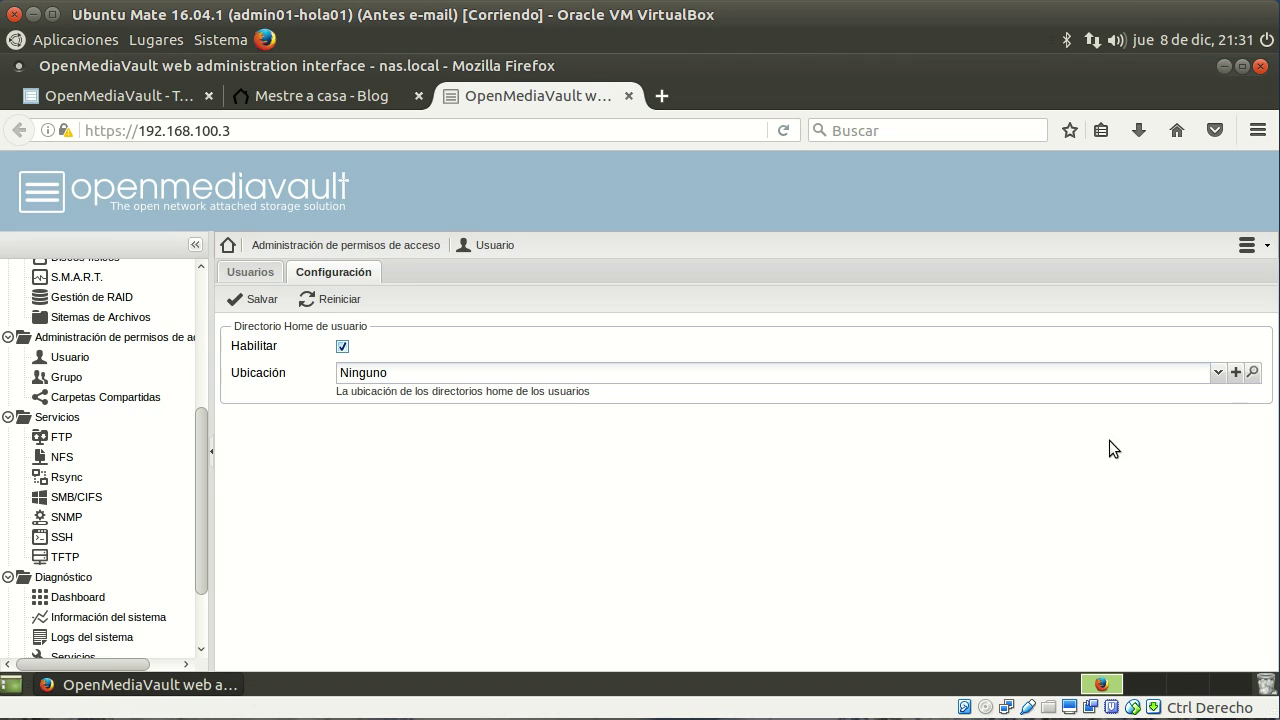
Step: Check the available home directory locations and start adding a new shared folder for them
click(1218, 374)
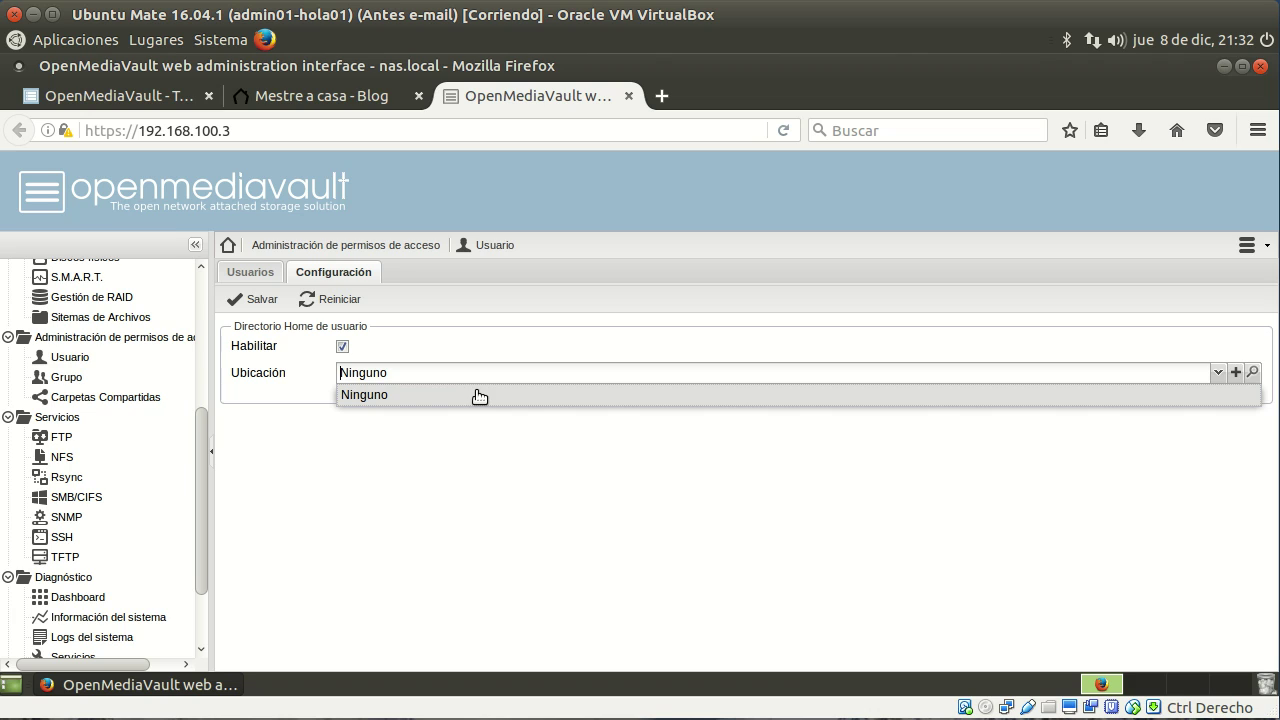
click(1236, 374)
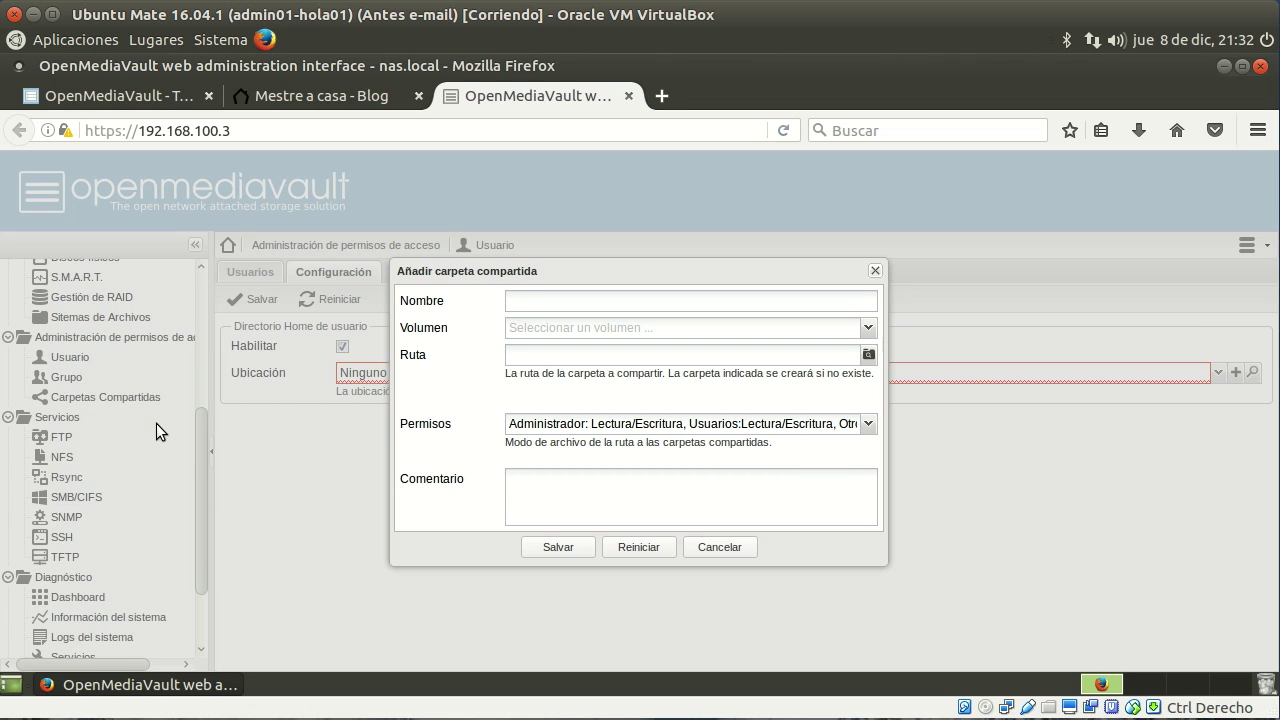
Step: Create the usuarios shared folder on the Datos volume and save it as the home directory location
click(587, 302)
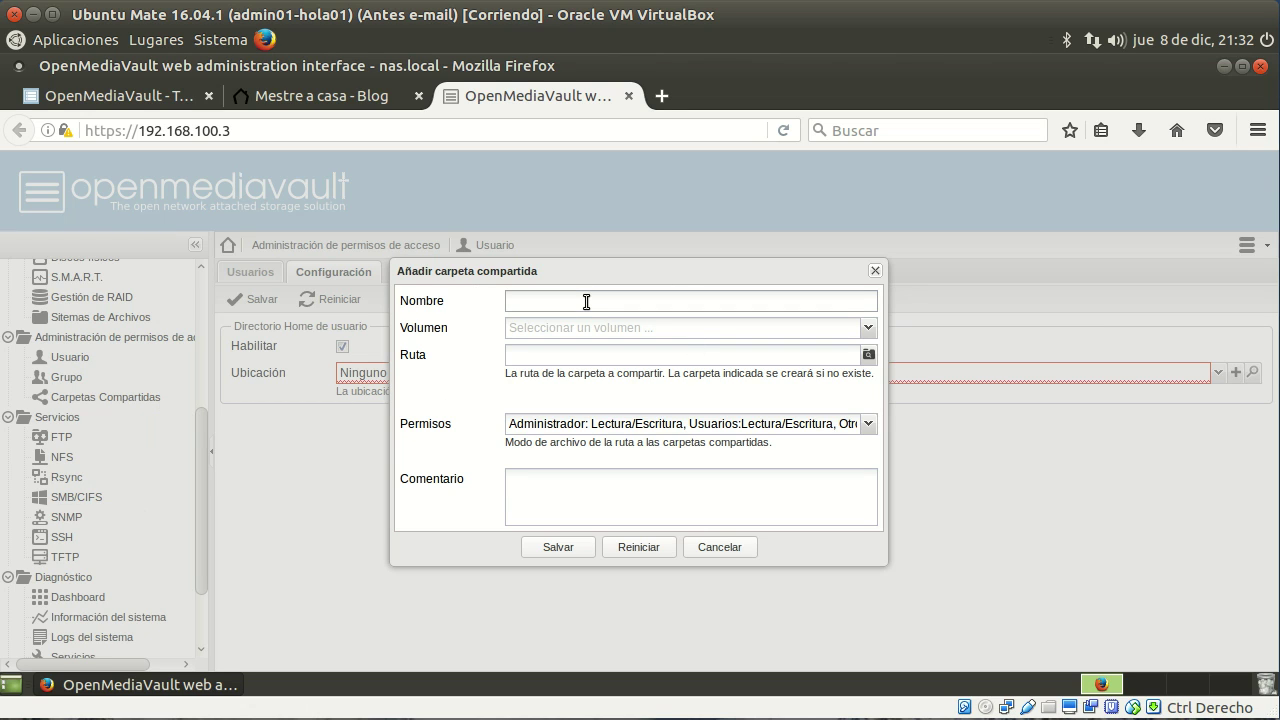
text(Usua)
key(BackSpace)
key(BackSpace)
key(BackSpace)
key(BackSpace)
key(BackSpace)
key(BackSpace)
text(usuarios)
click(868, 328)
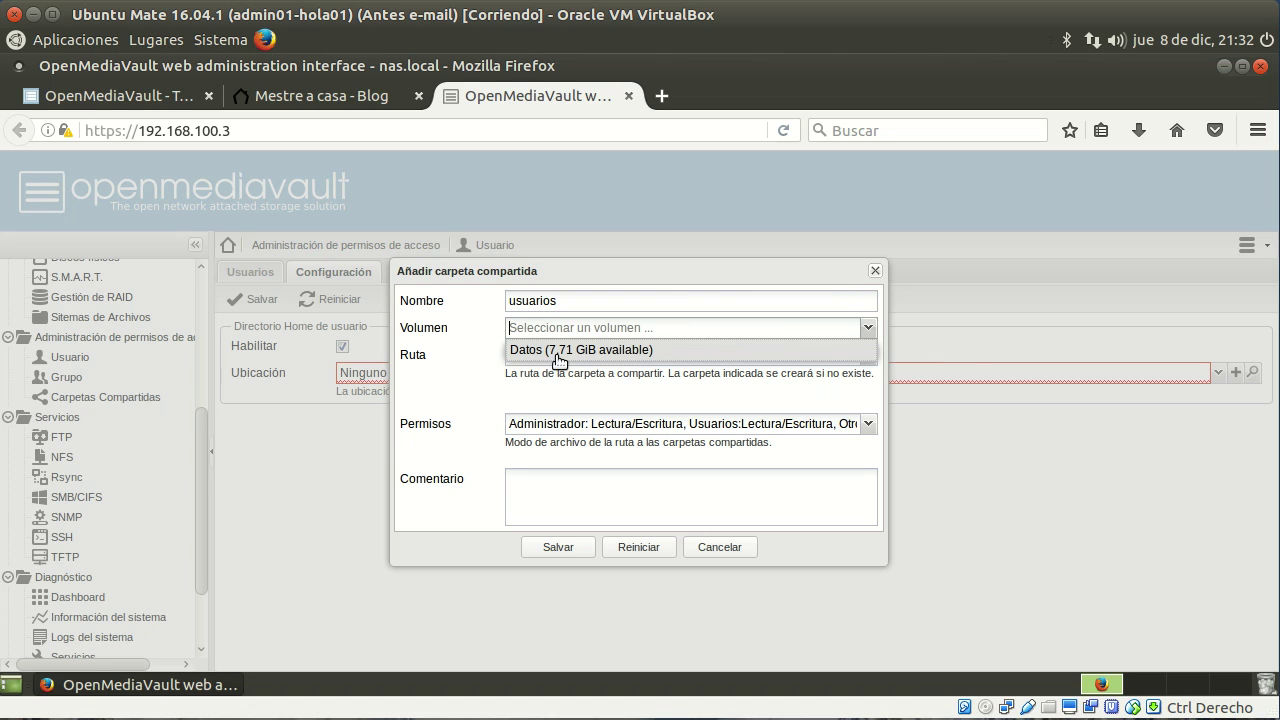
click(660, 352)
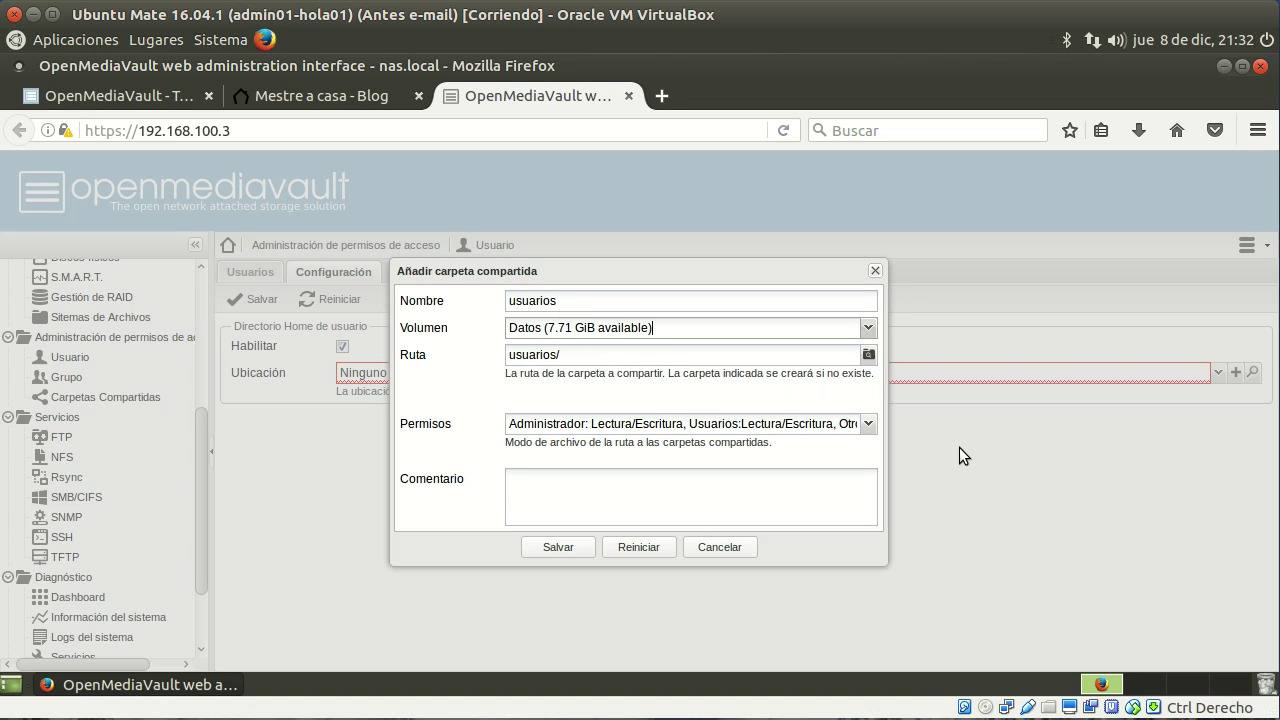
click(566, 547)
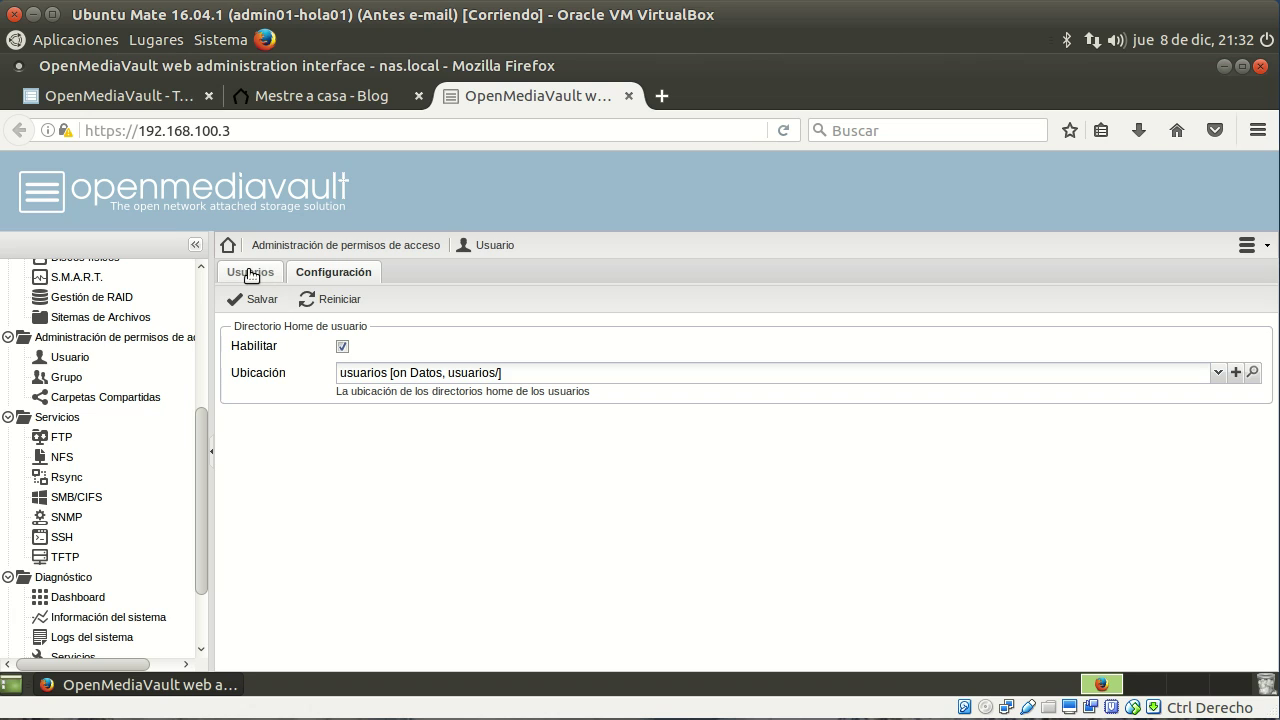
click(256, 299)
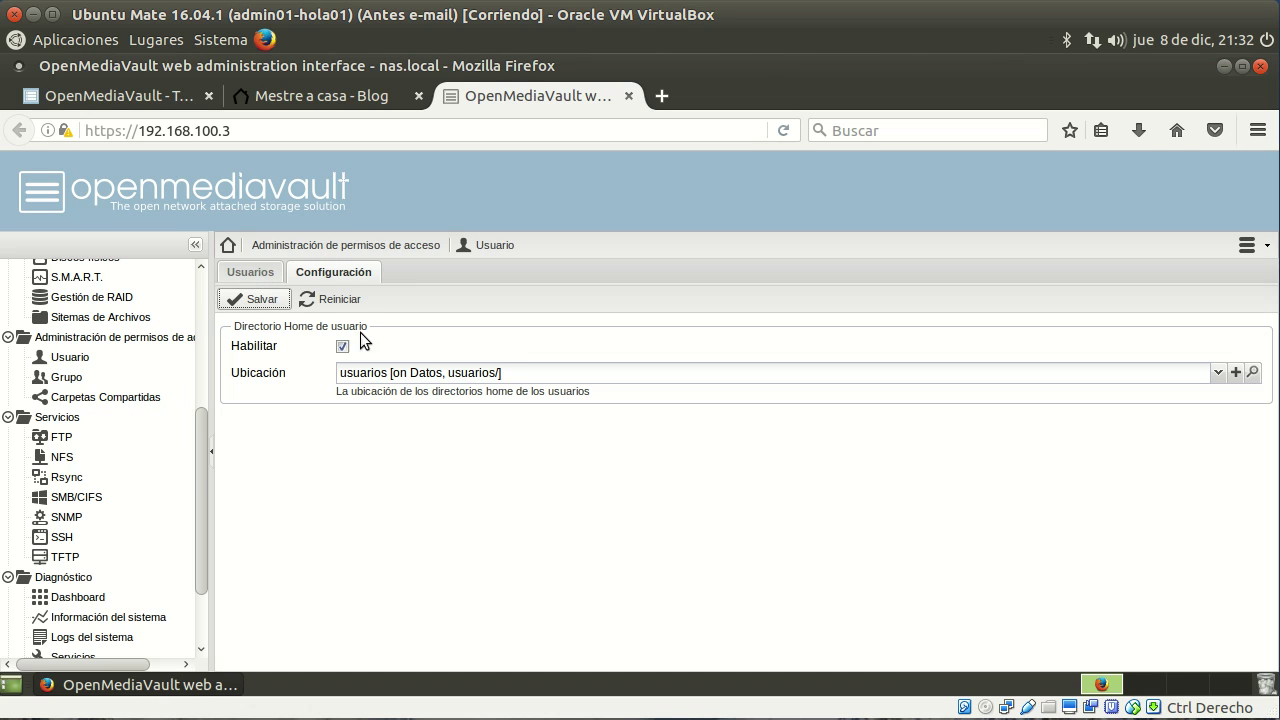
click(250, 273)
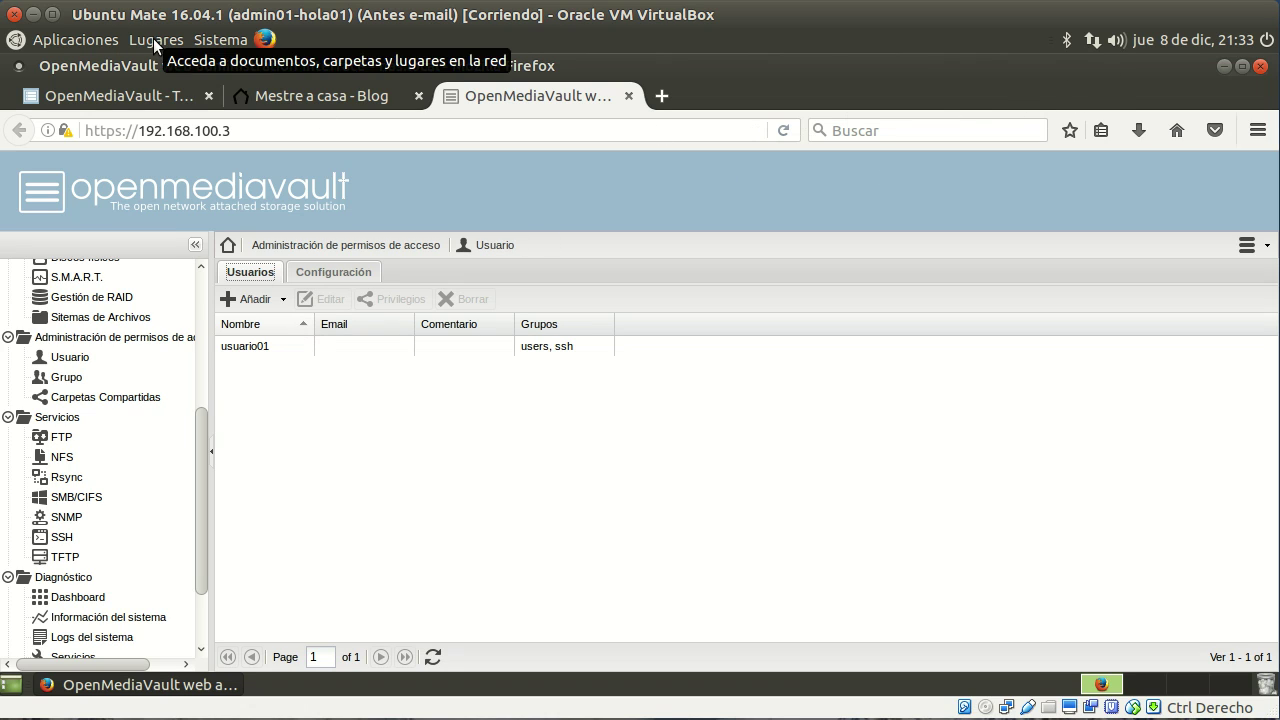
Step: Launch MATE Terminal and SSH into 192.168.100.3 as usuario01 with its password
click(101, 42)
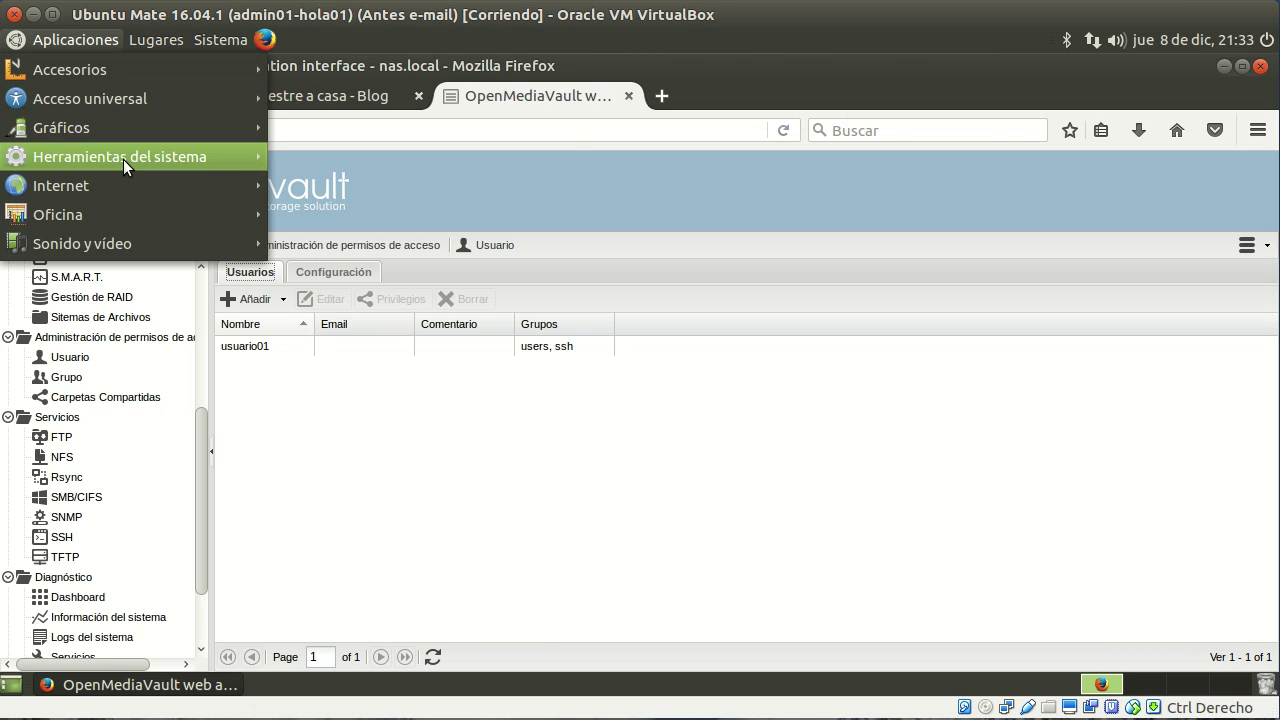
mouse_move(123, 158)
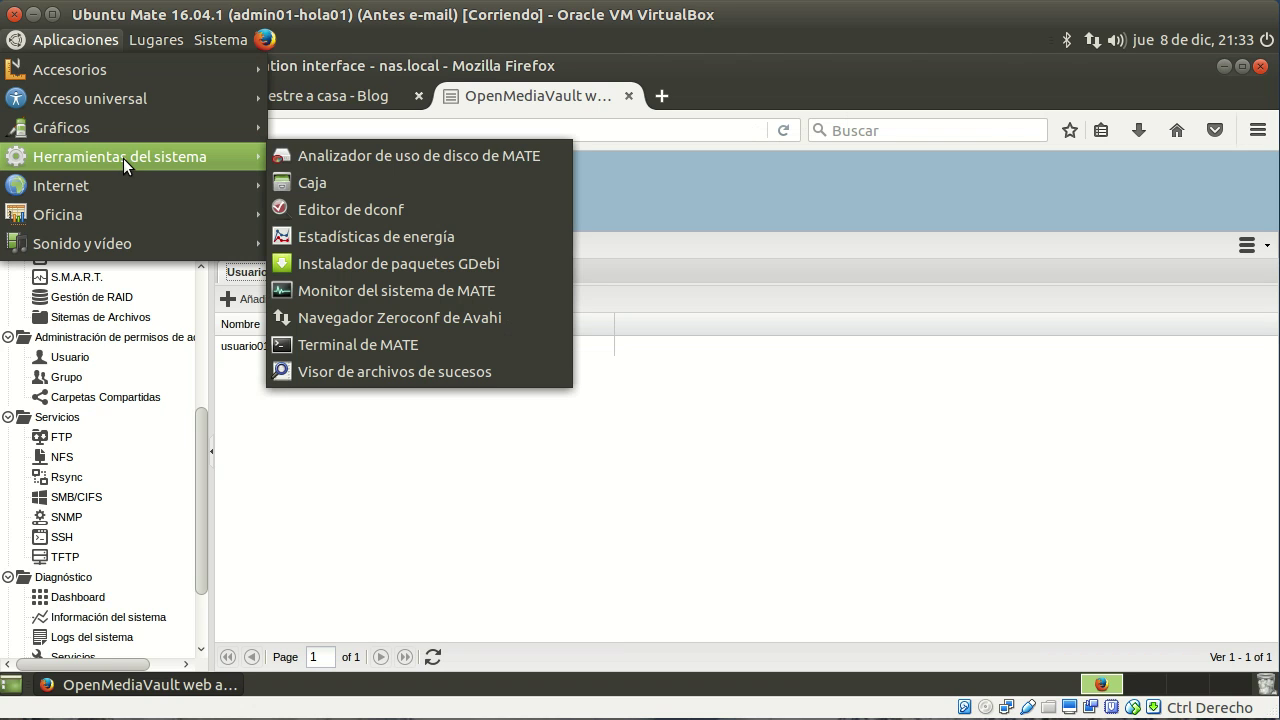
click(374, 341)
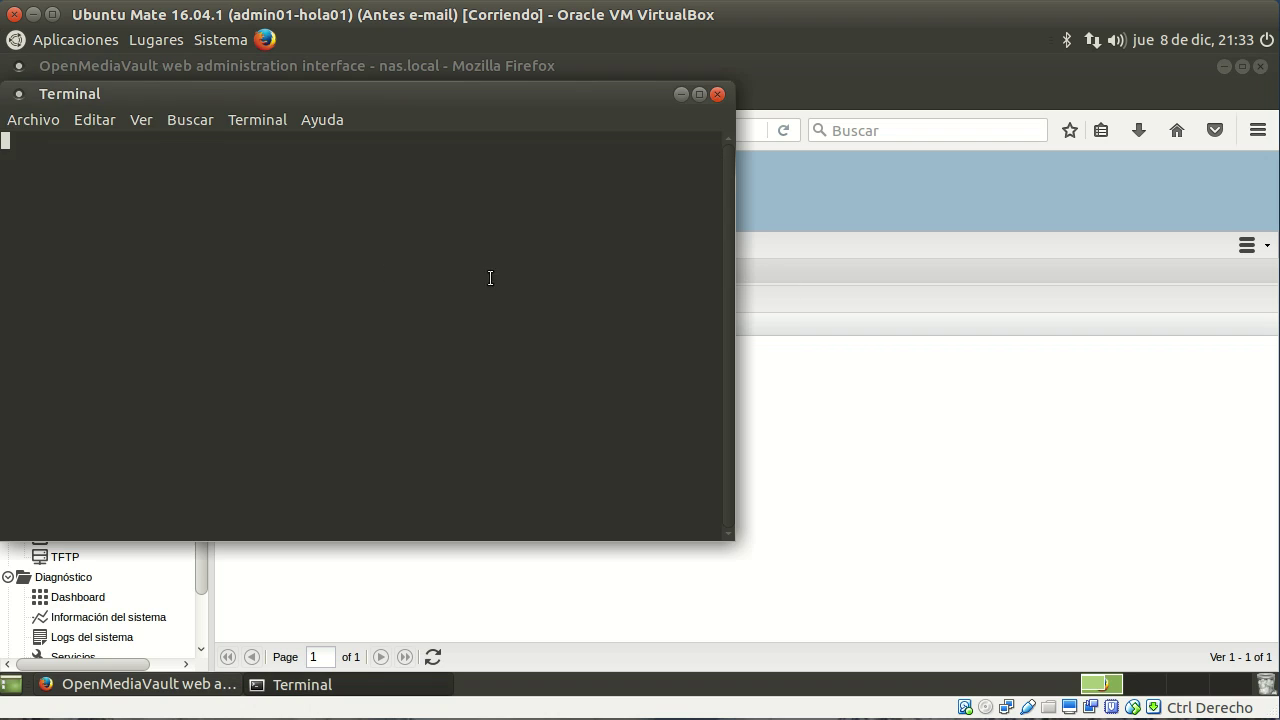
drag(383, 97, 658, 185)
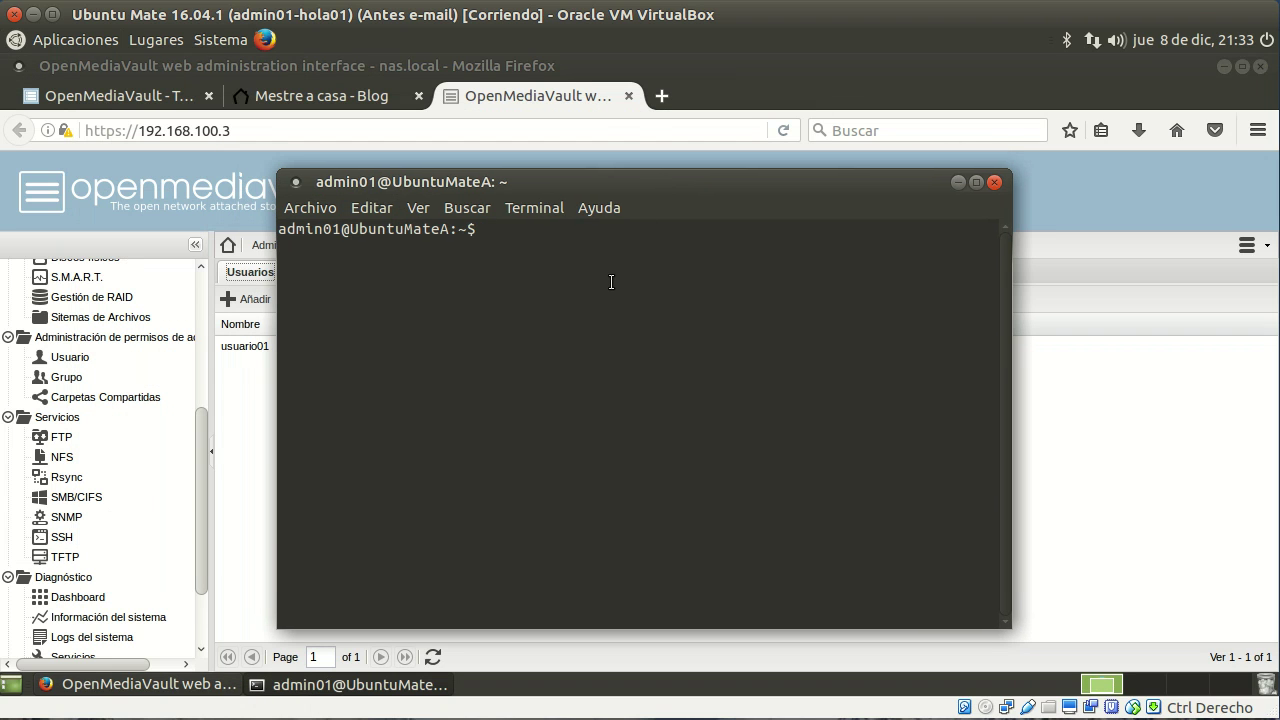
text(ssh usuario01@)
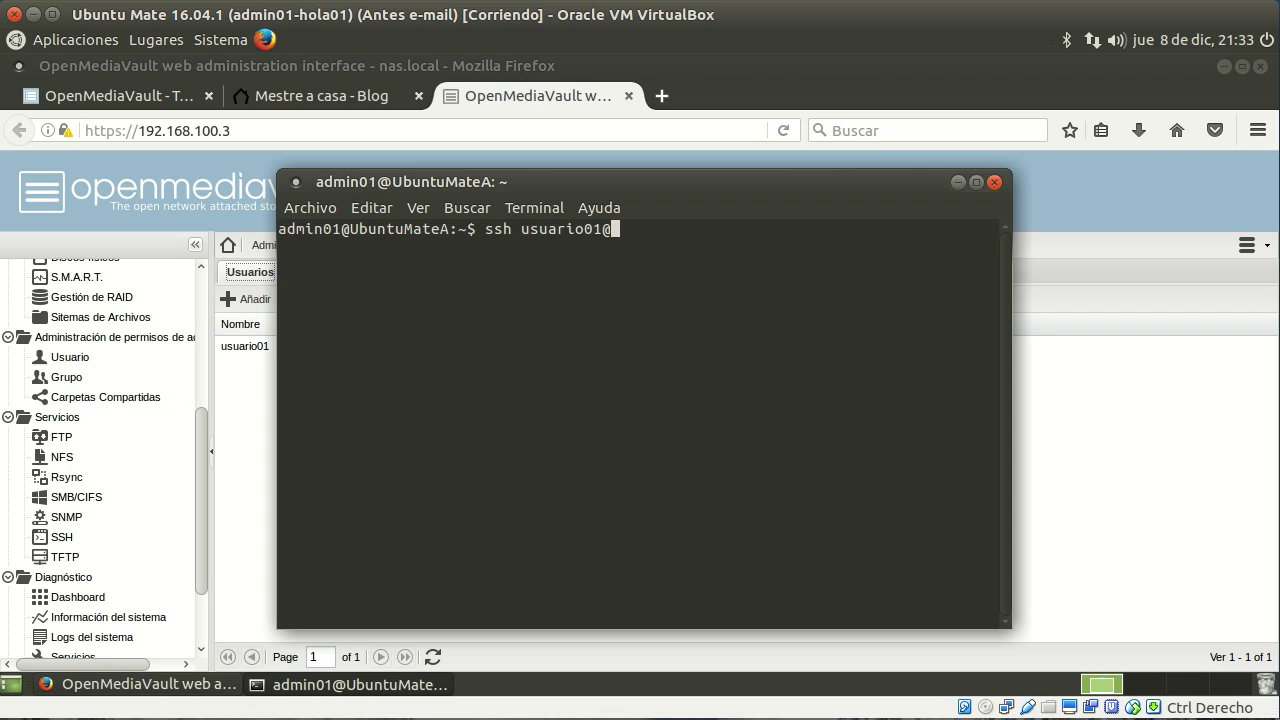
text(192.168.100.3)
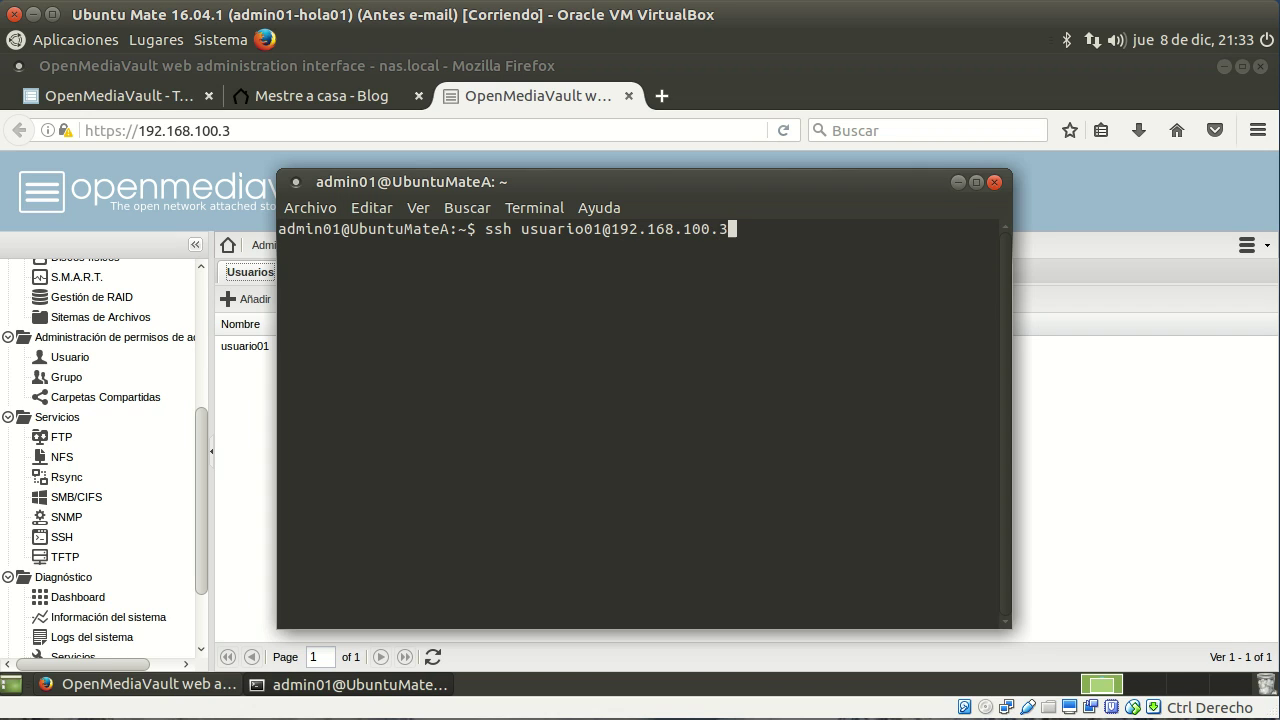
key(Return)
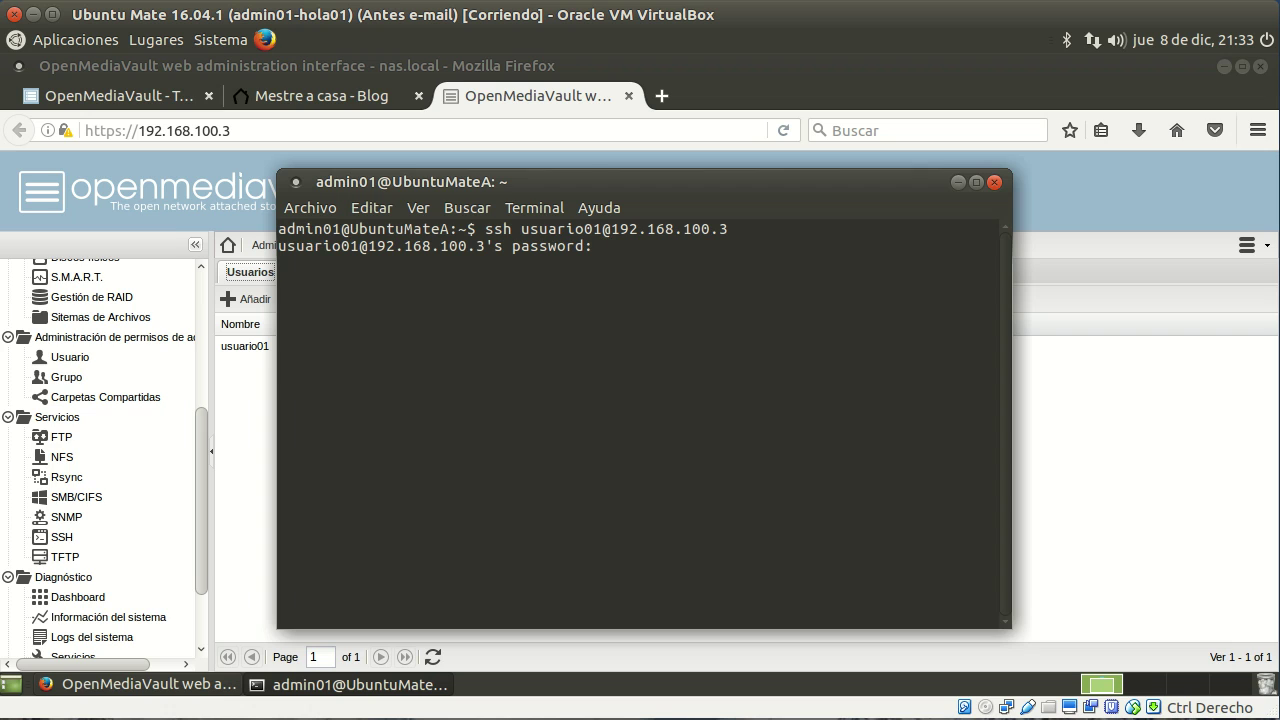
key(Return)
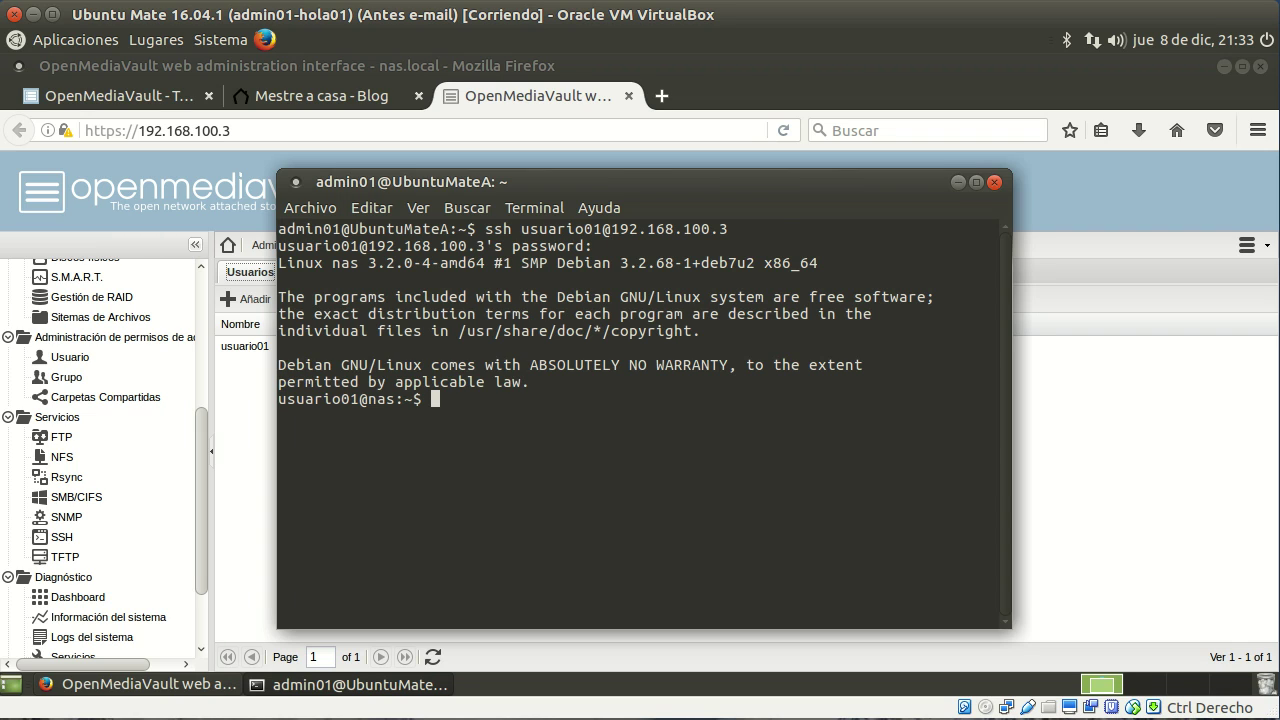
Step: Run pwd to show usuario01's home directory inside the usuarios folder
drag(359, 399, 391, 398)
click(391, 398)
text(pwd)
key(Return)
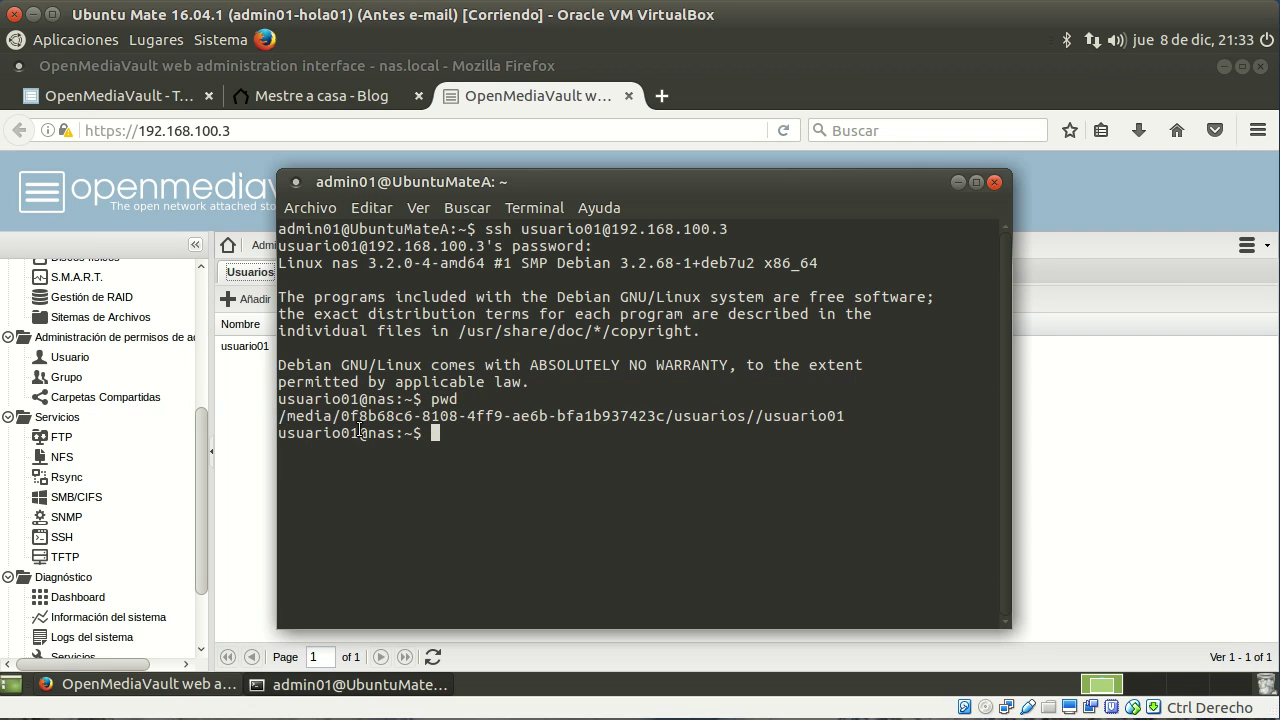
Step: Highlight parts of the printed home path, including the media section and usuario01
drag(287, 418, 740, 419)
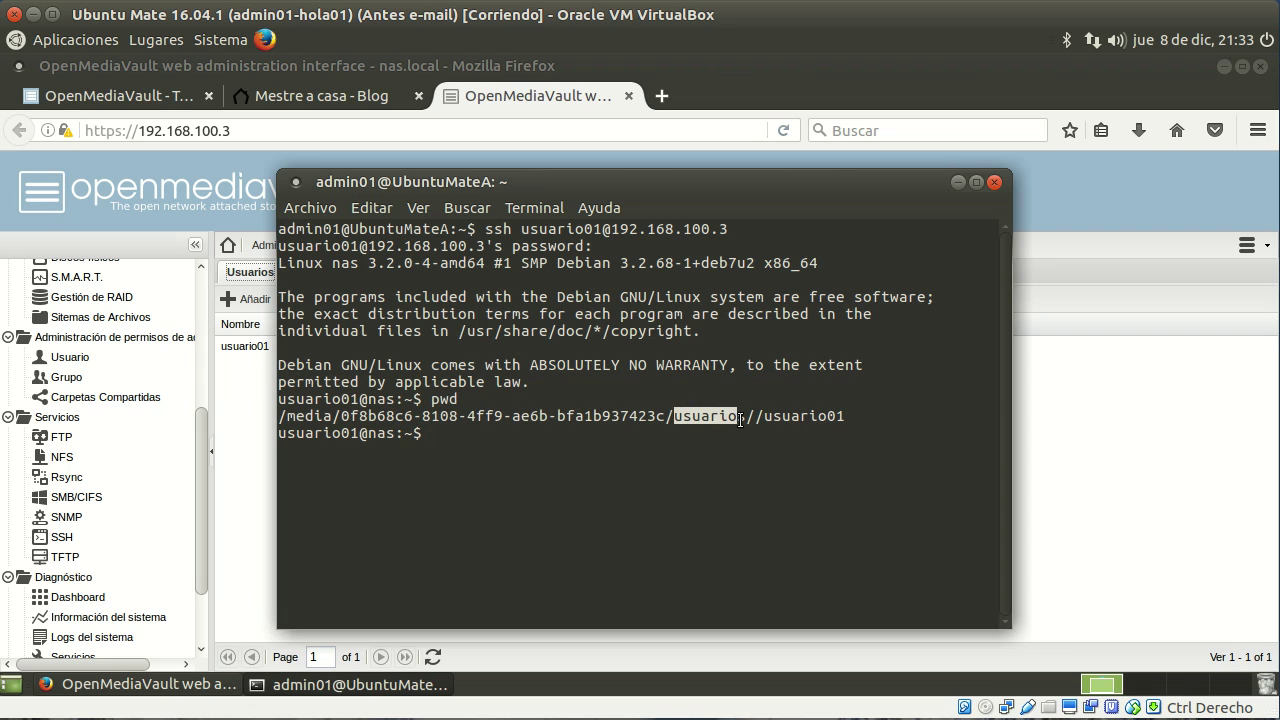
drag(850, 419, 757, 422)
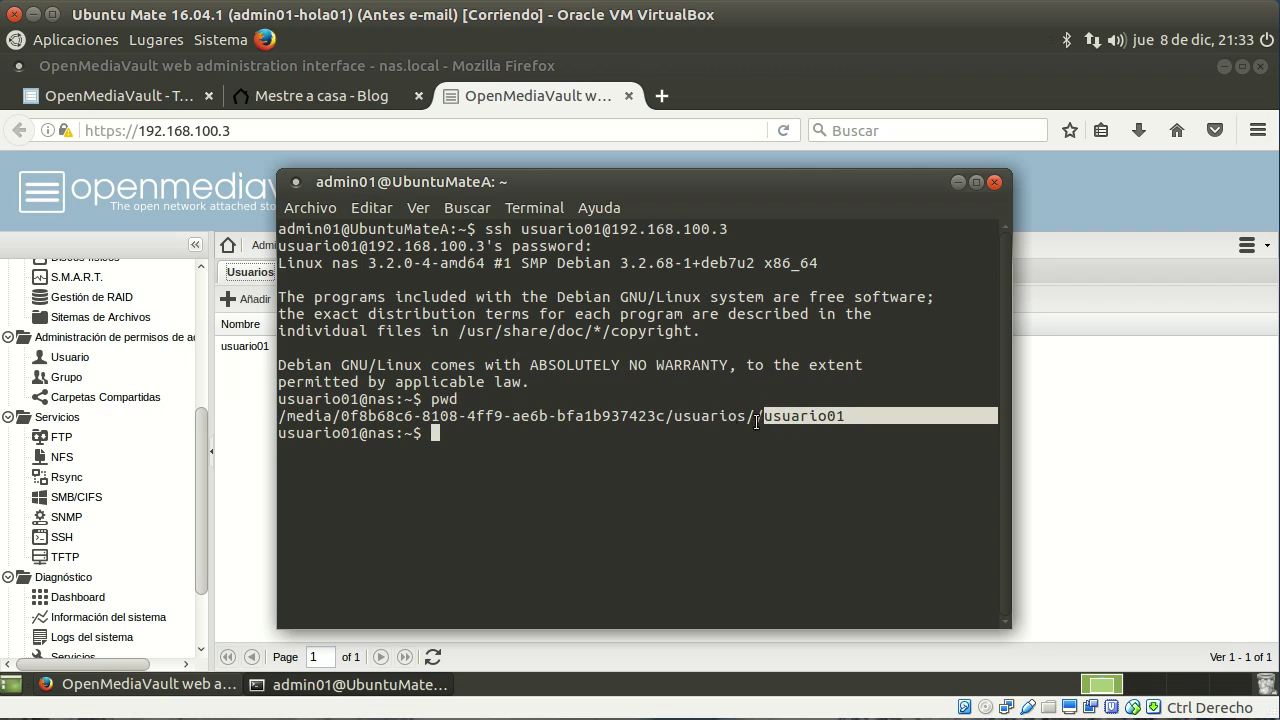
click(708, 437)
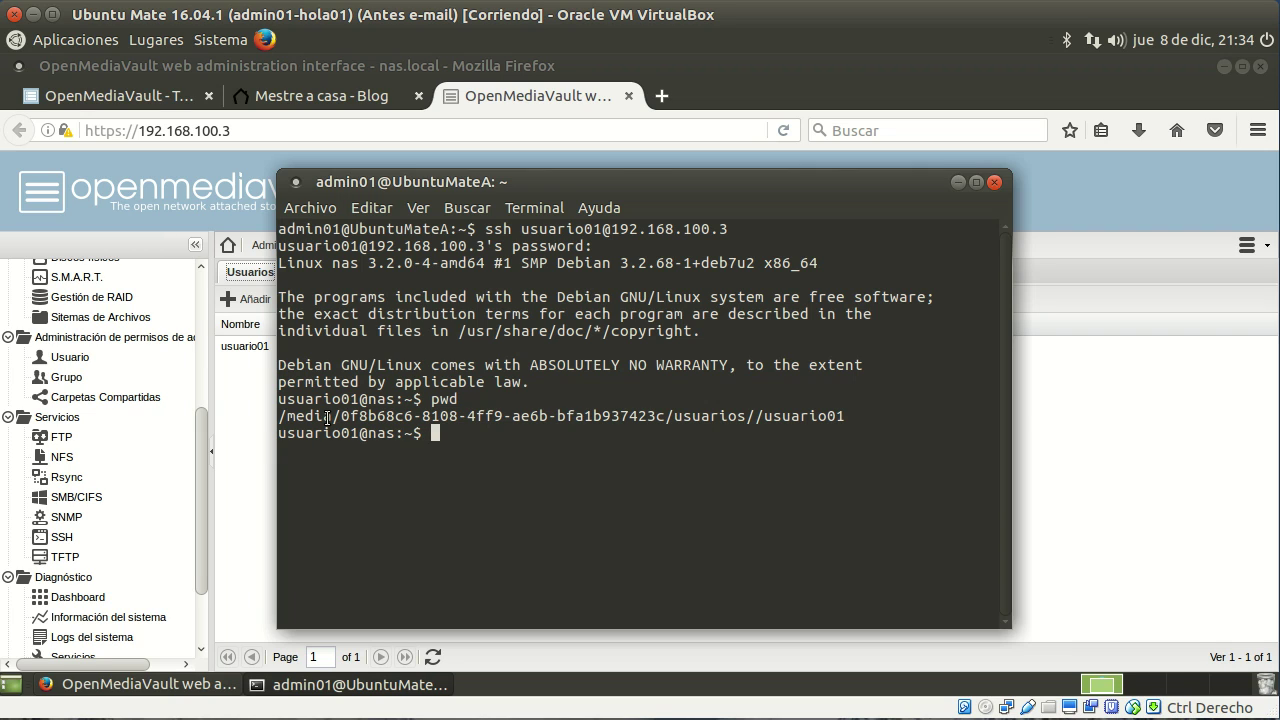
drag(281, 418, 847, 418)
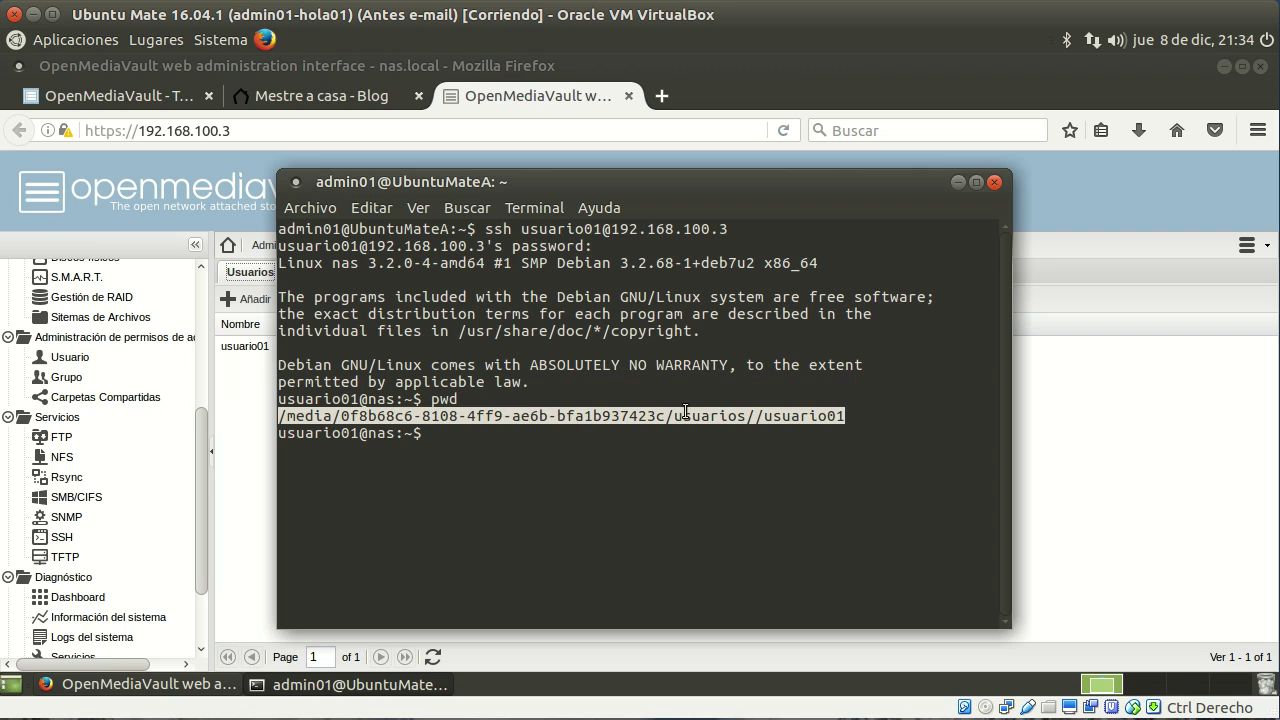
click(575, 437)
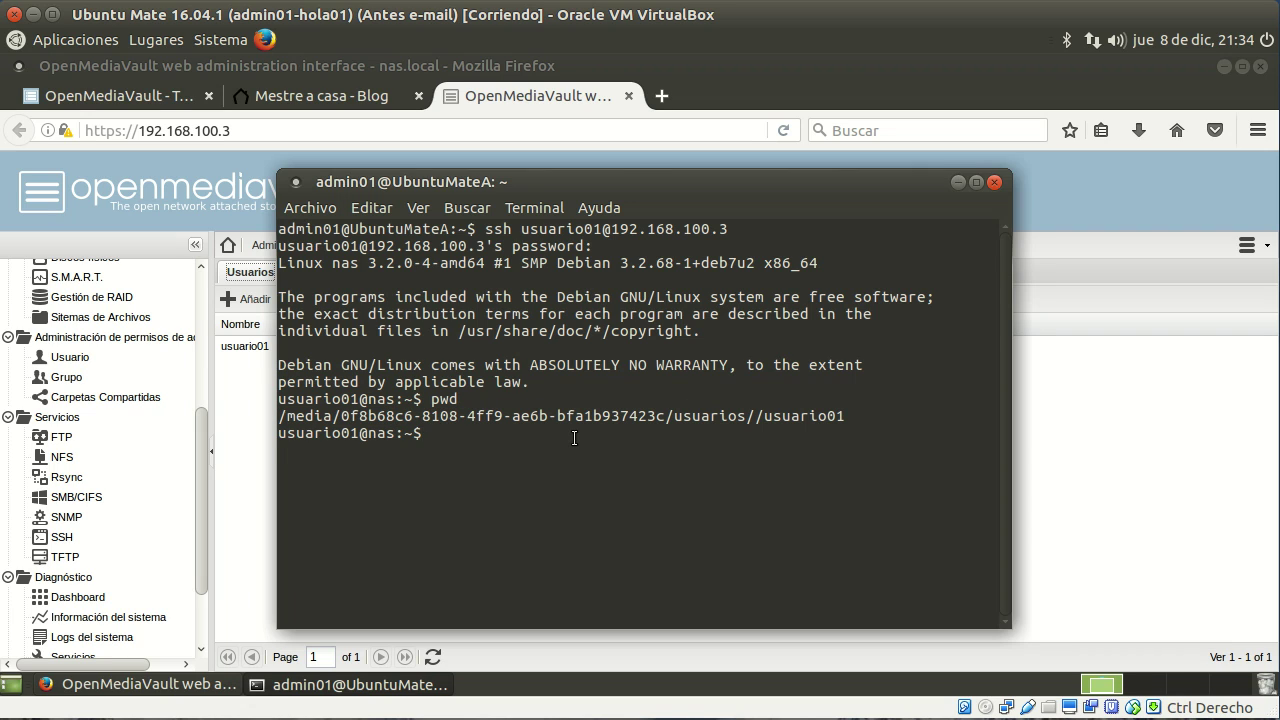
Step: Exit the SSH session back to the local UbuntuMateA prompt and minimise Firefox
text(exit)
key(Return)
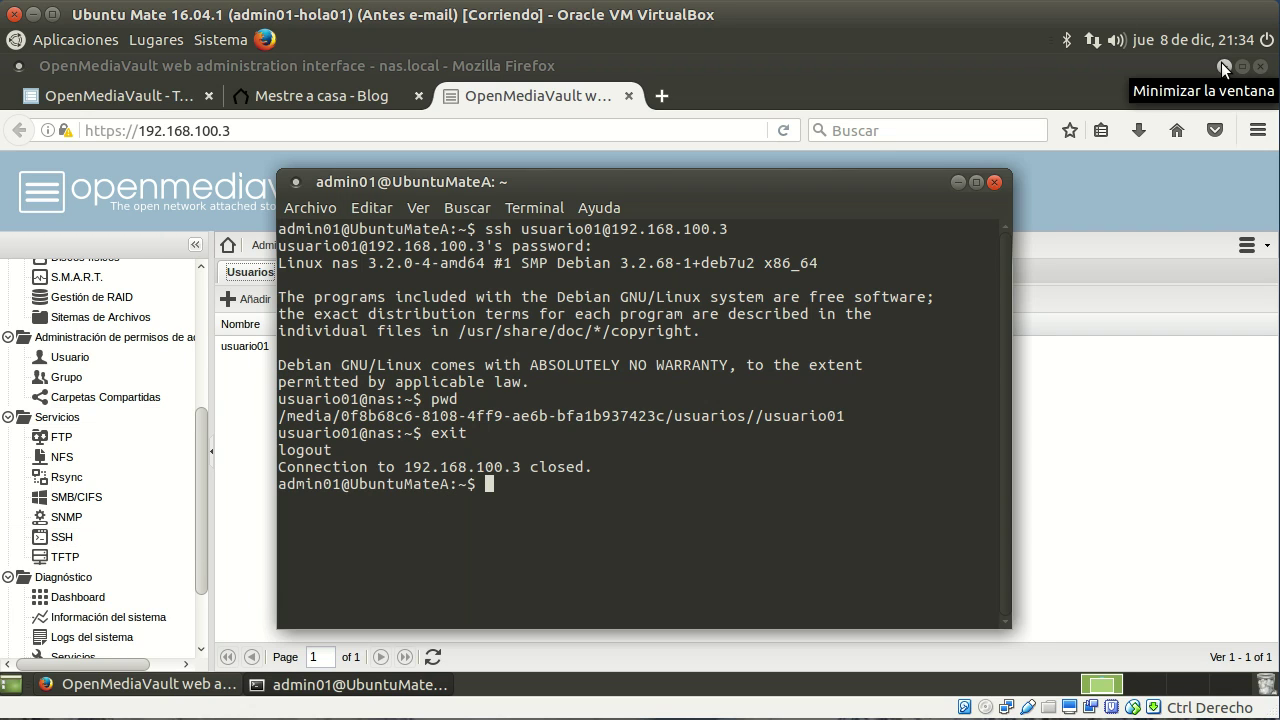
drag(352, 484, 449, 484)
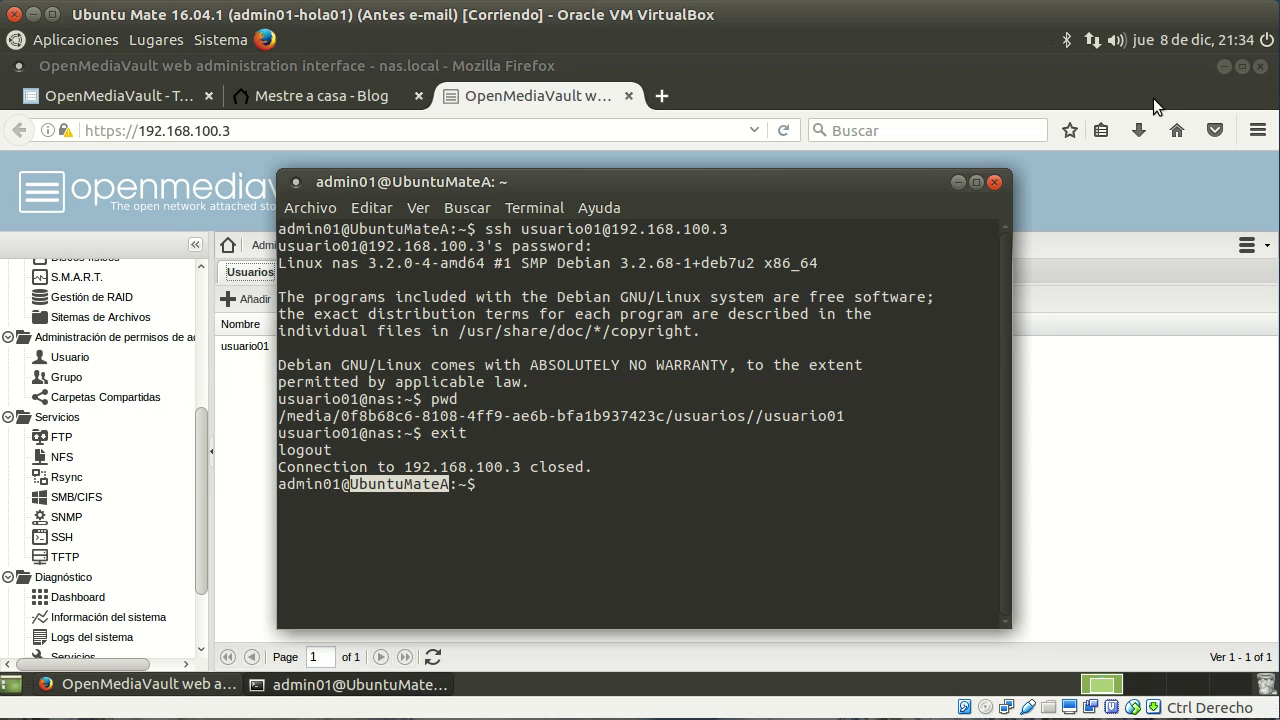
click(1223, 65)
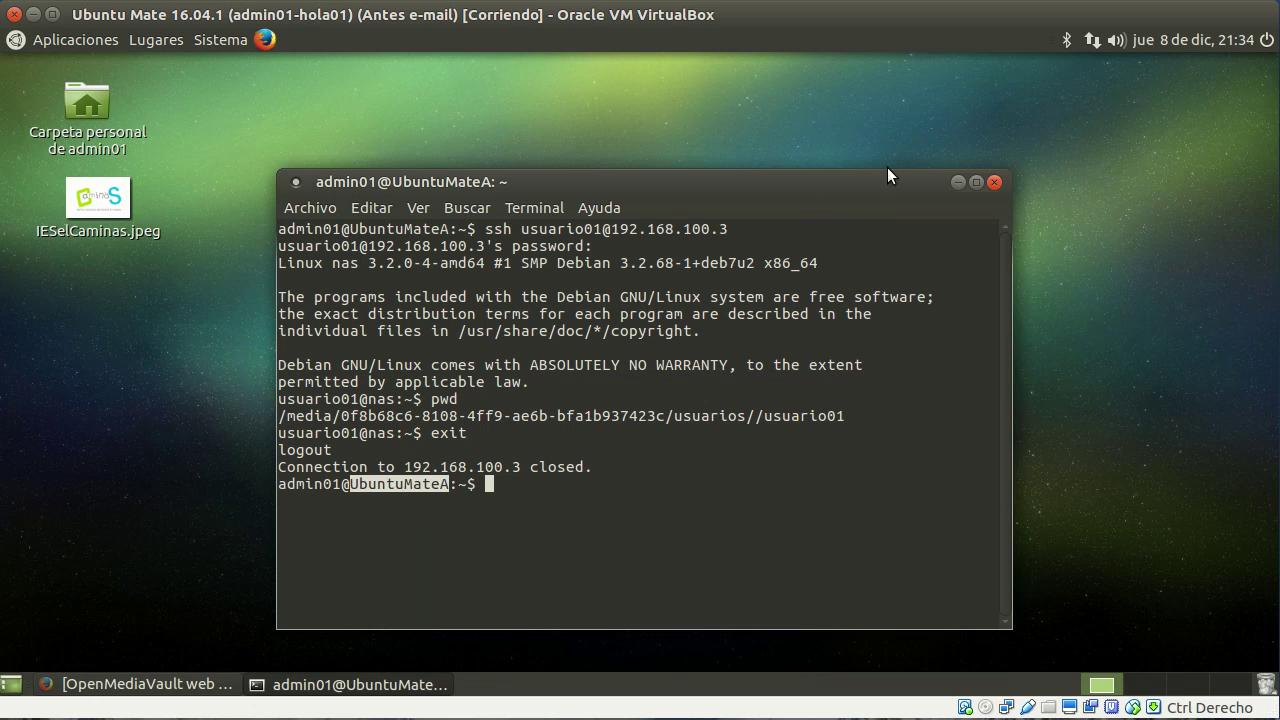
drag(797, 183, 842, 101)
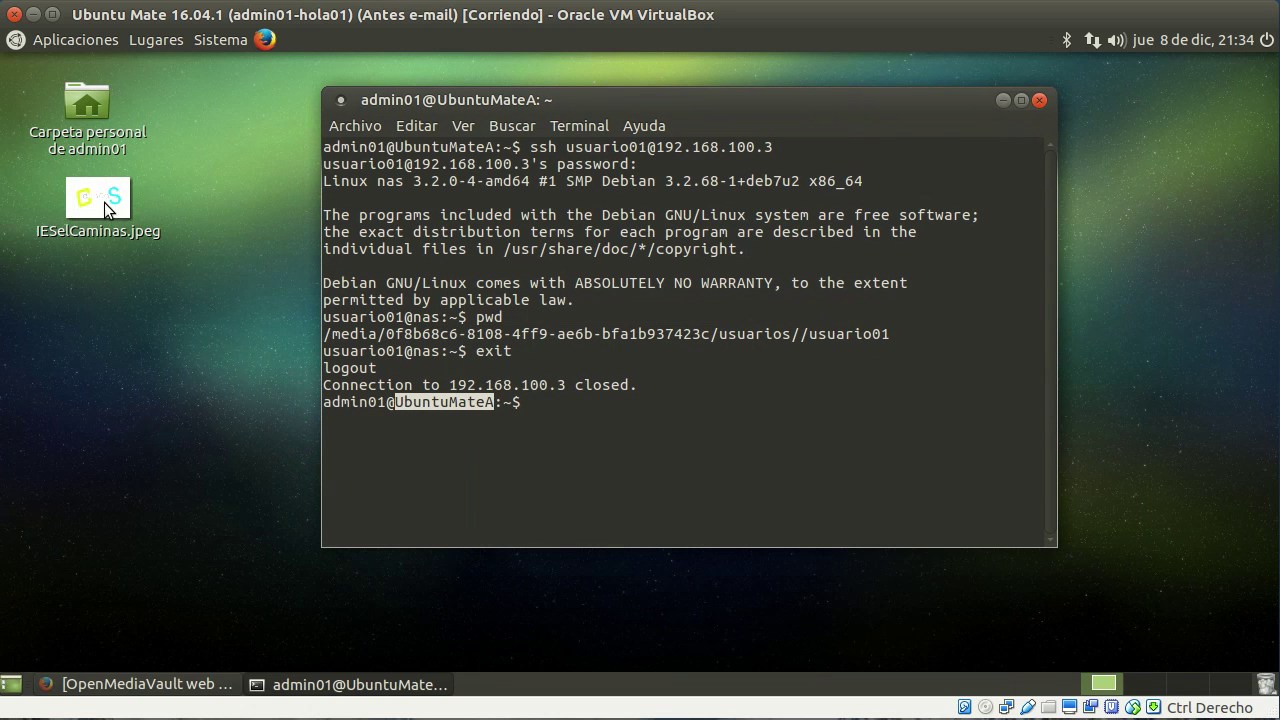
click(605, 405)
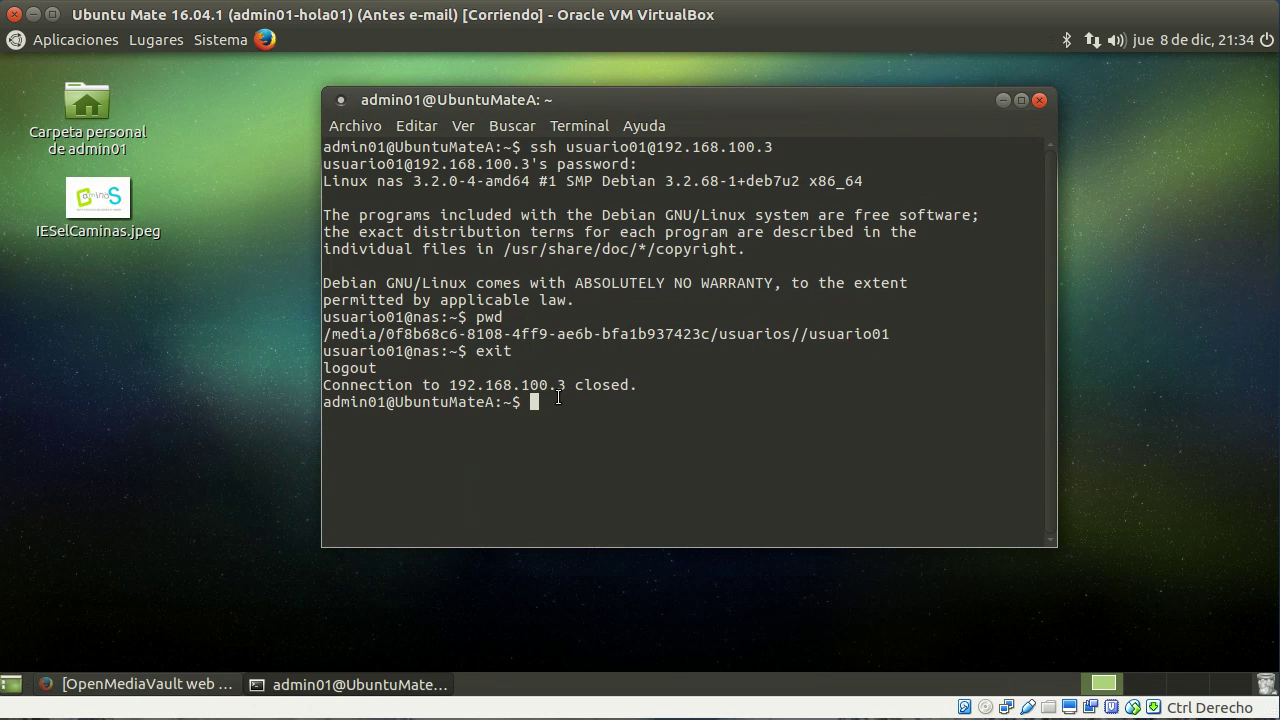
text(scp Es)
key(Tab)
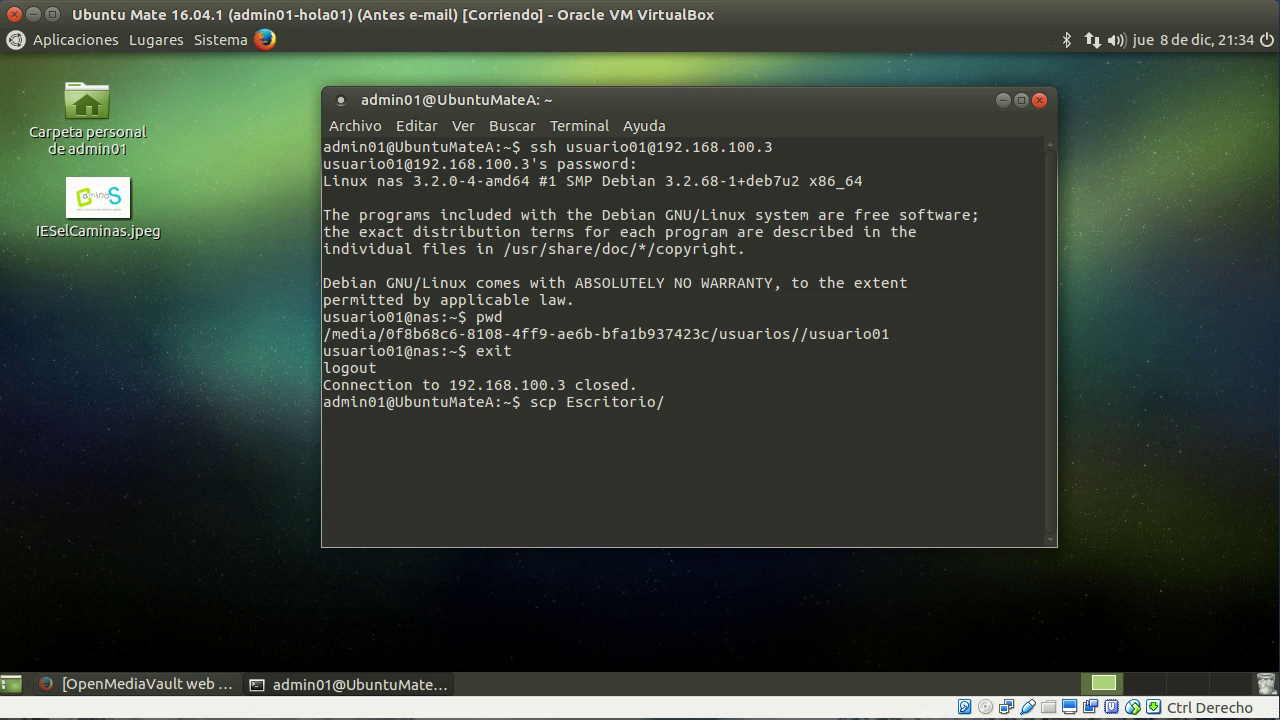
key(Tab)
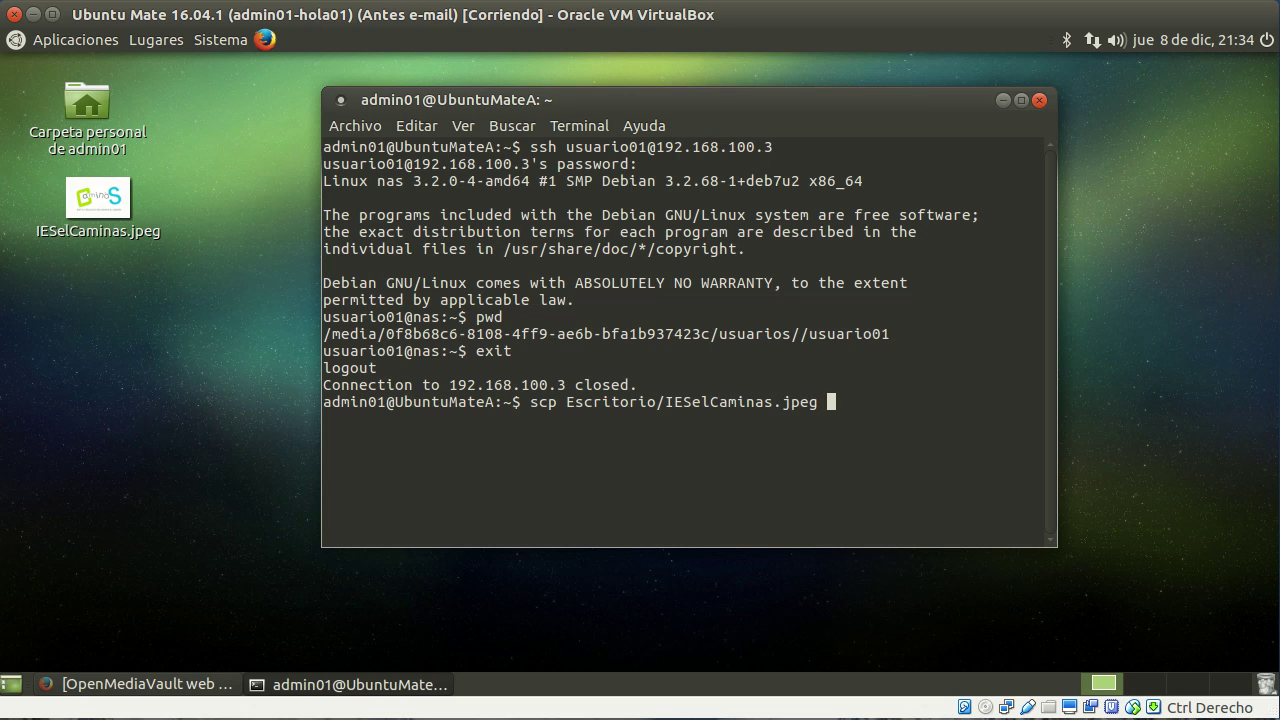
text(usuario)
key(BackSpace)
key(BackSpace)
text(io01)
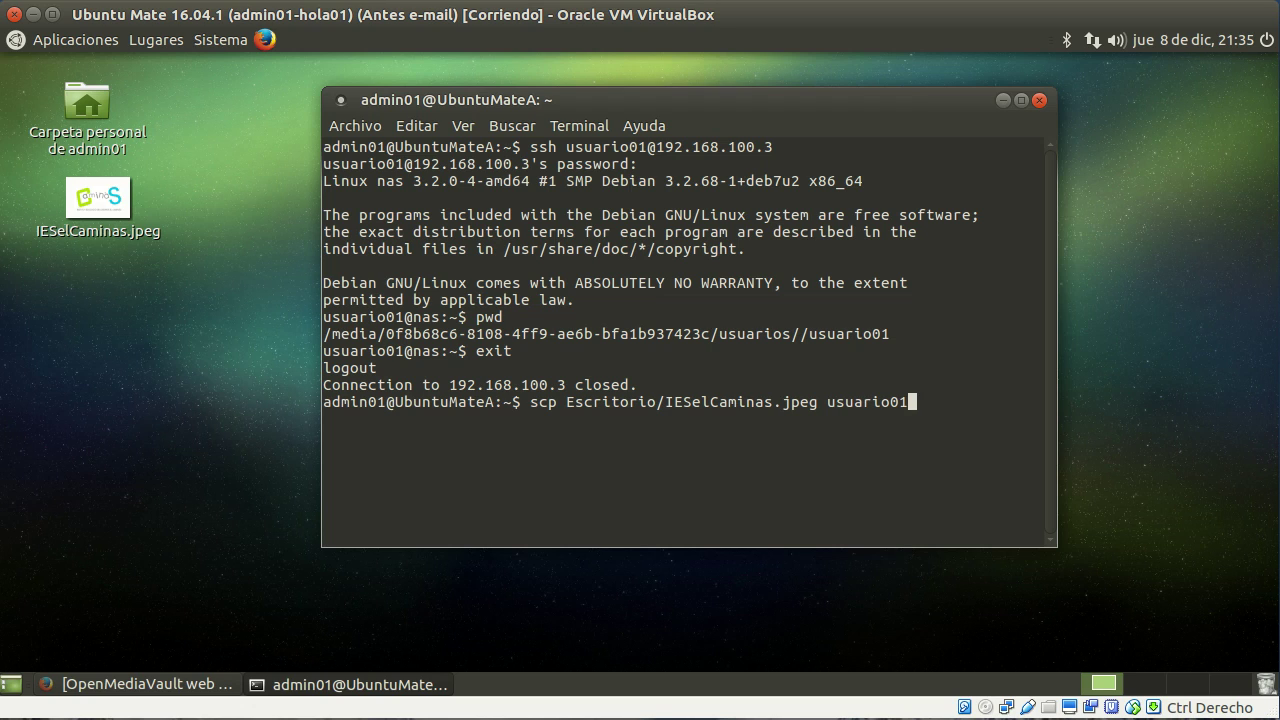
text(@192.168.100.3)
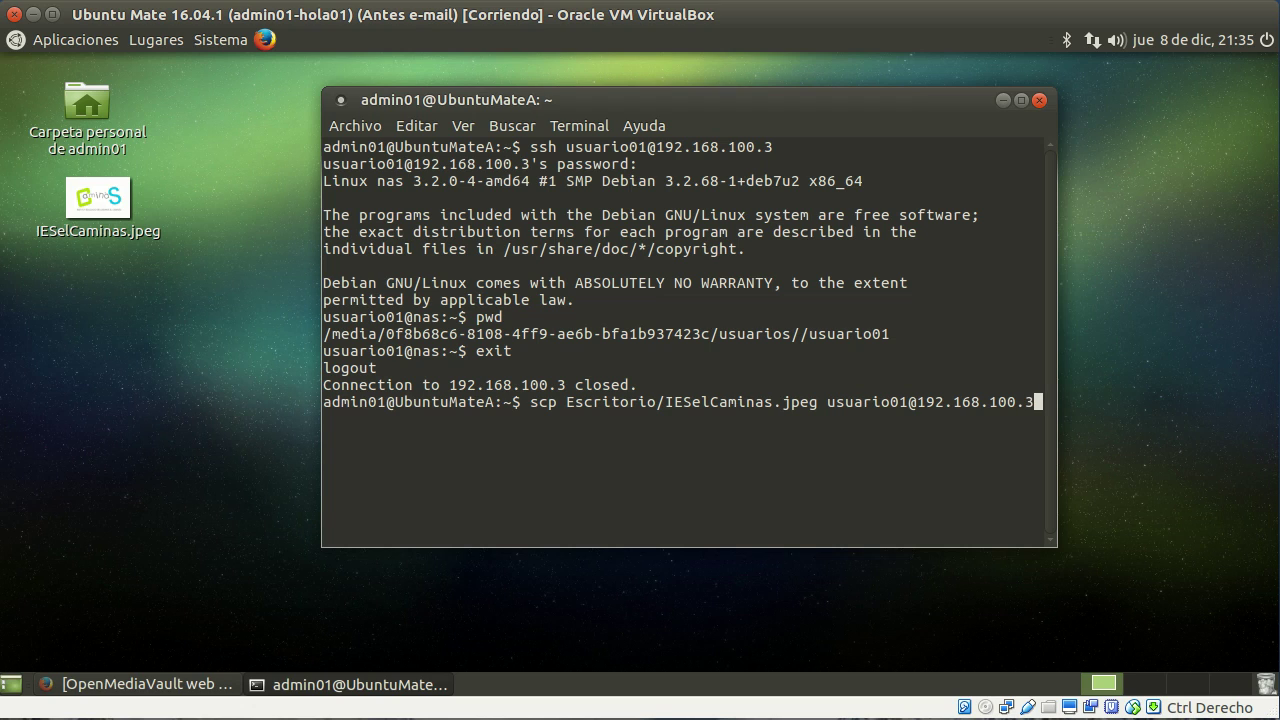
text(:)
key(Return)
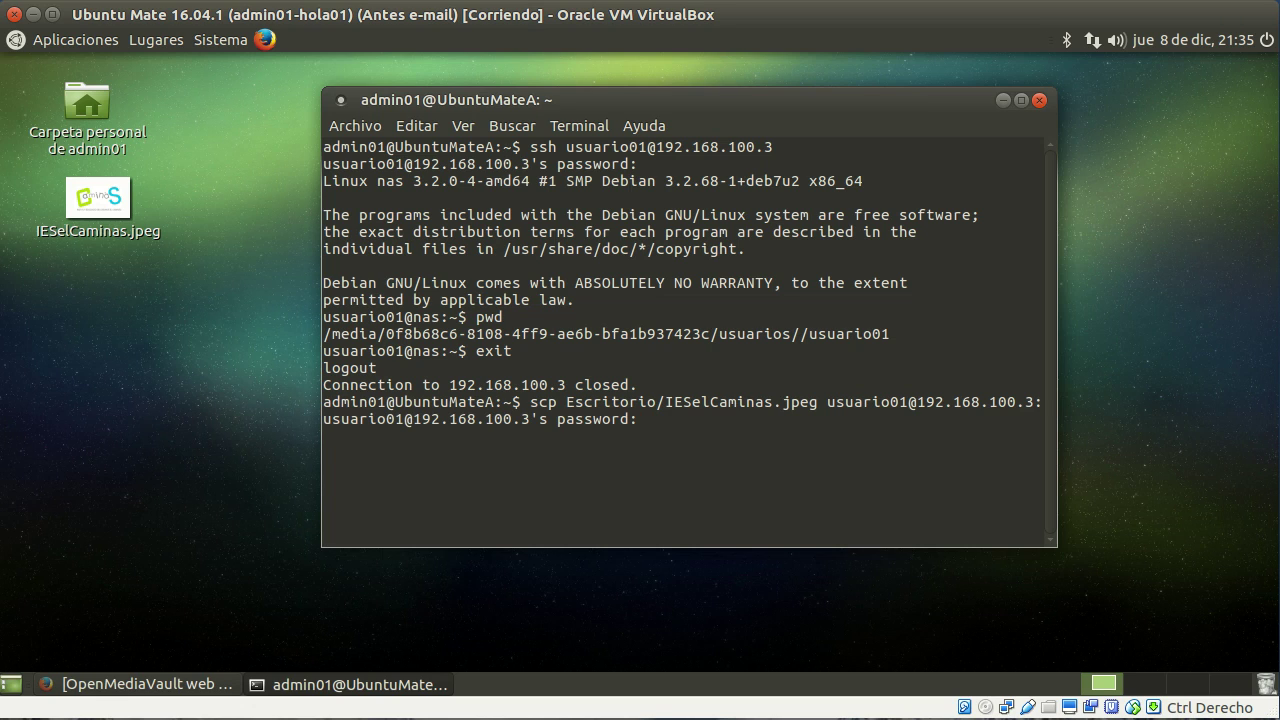
key(Return)
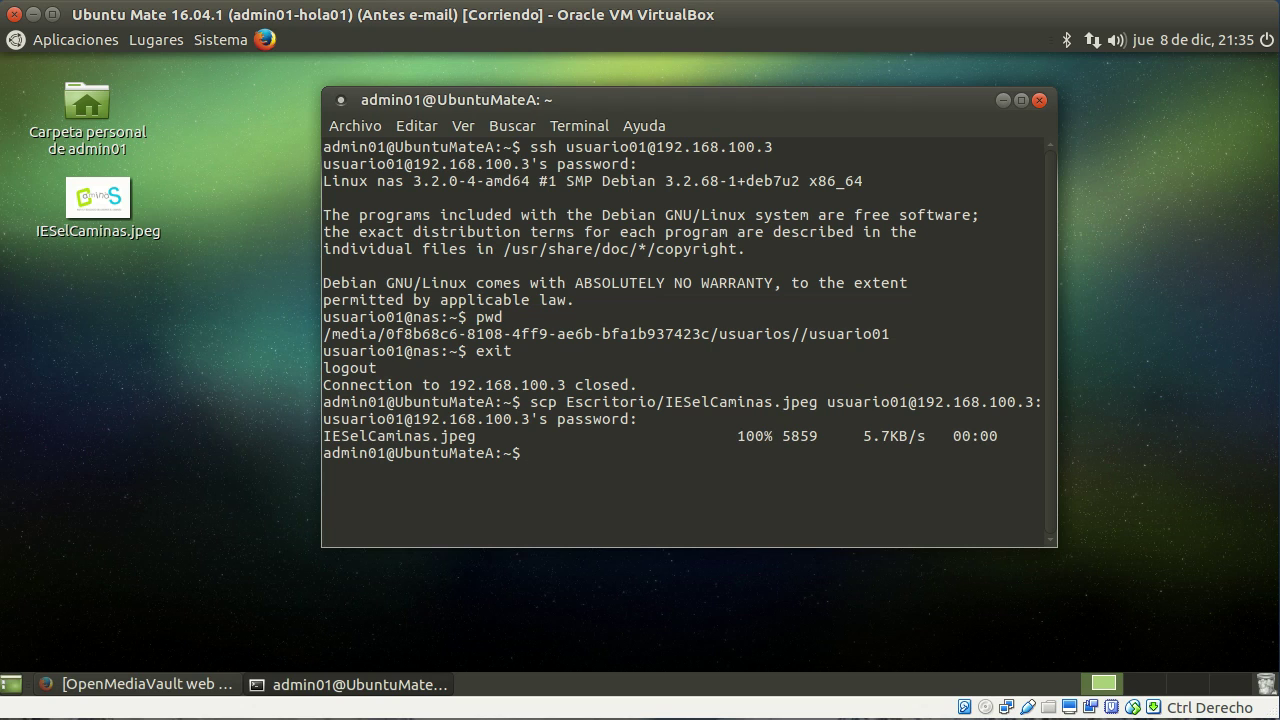
key(Up)
key(Up)
key(Return)
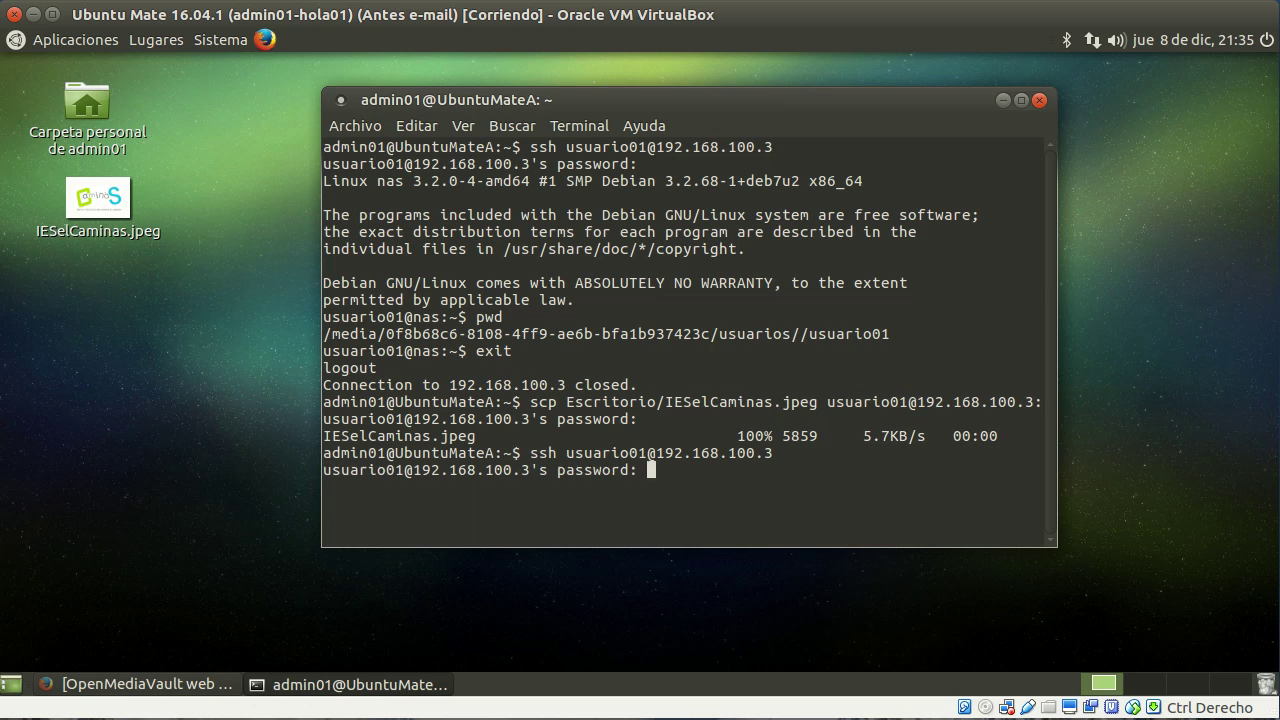
Step: Log into the NAS and run ls -l, showing IESelCaminas.jpeg at 5859 bytes
key(Return)
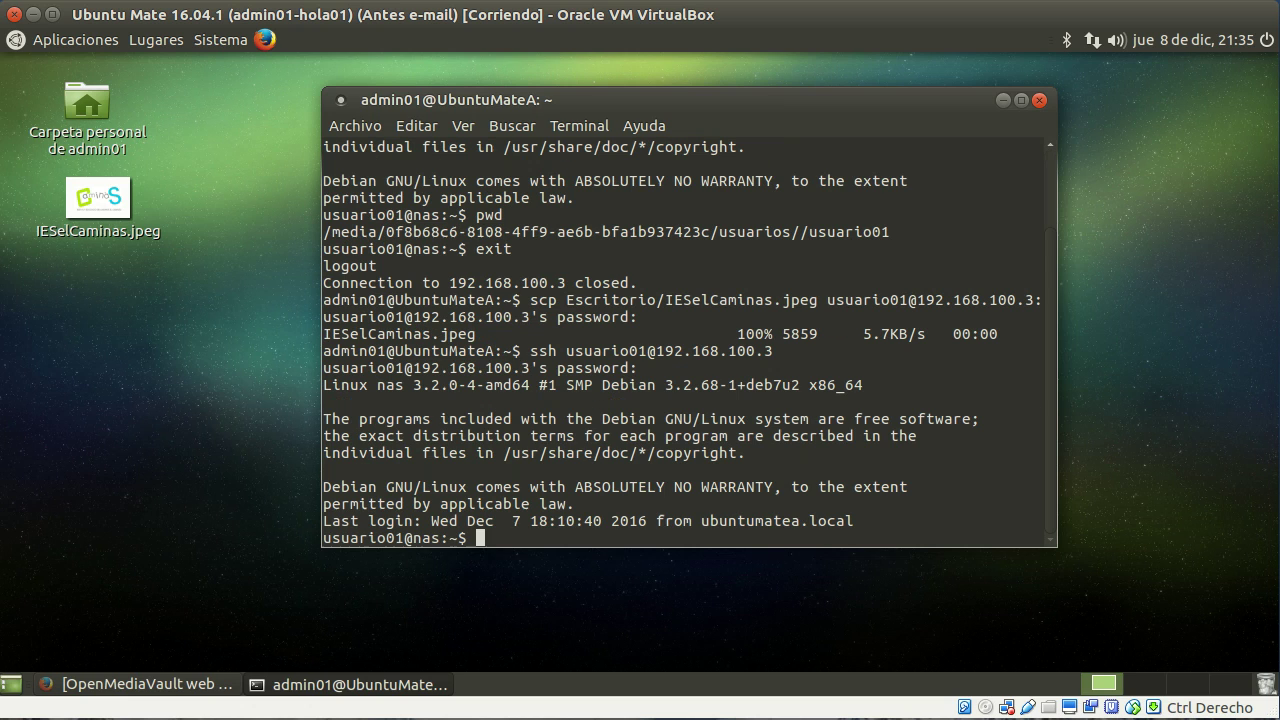
text(ls -l)
key(Return)
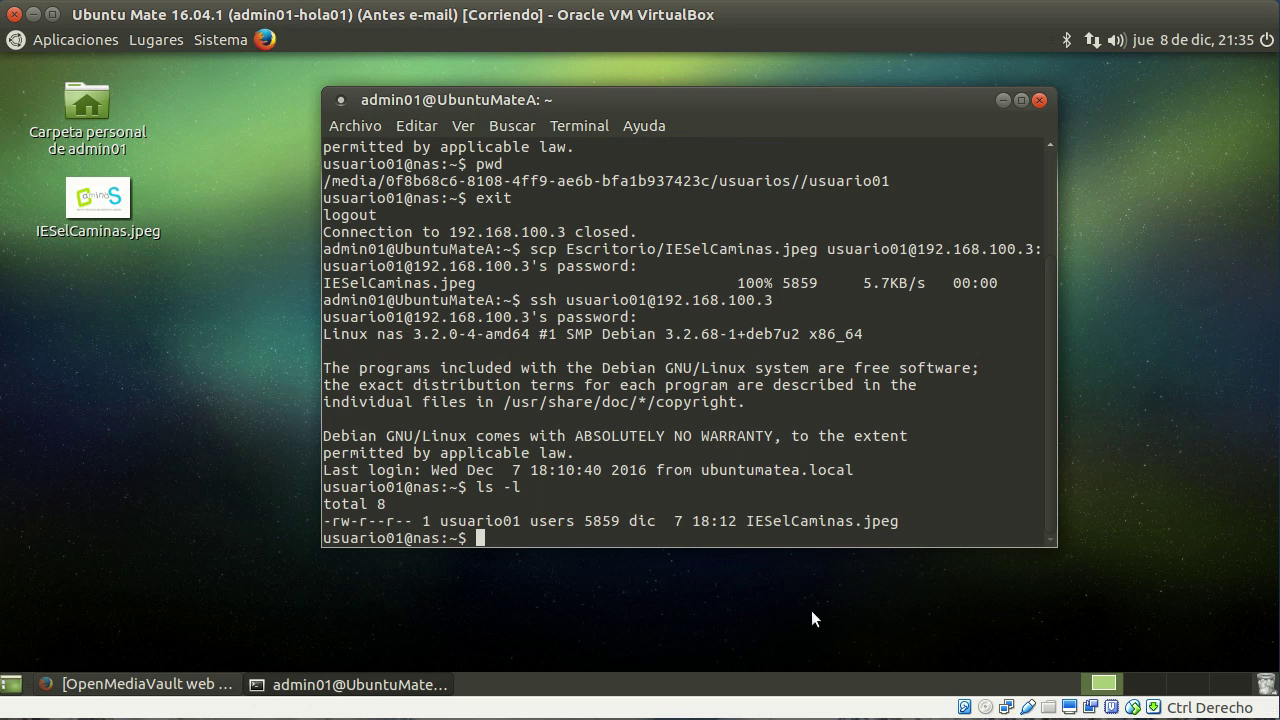
drag(914, 524, 745, 523)
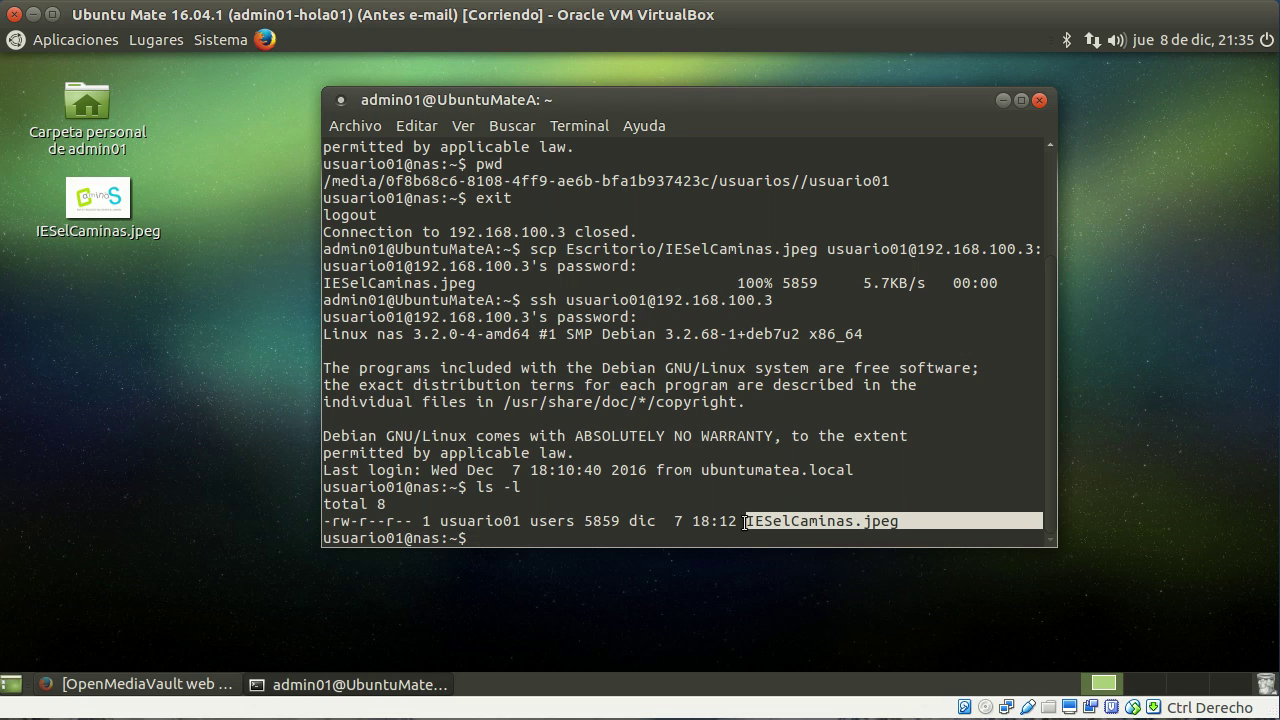
Step: End the SSH session with exit and move the terminal to the upper right
drag(413, 538, 436, 539)
click(433, 538)
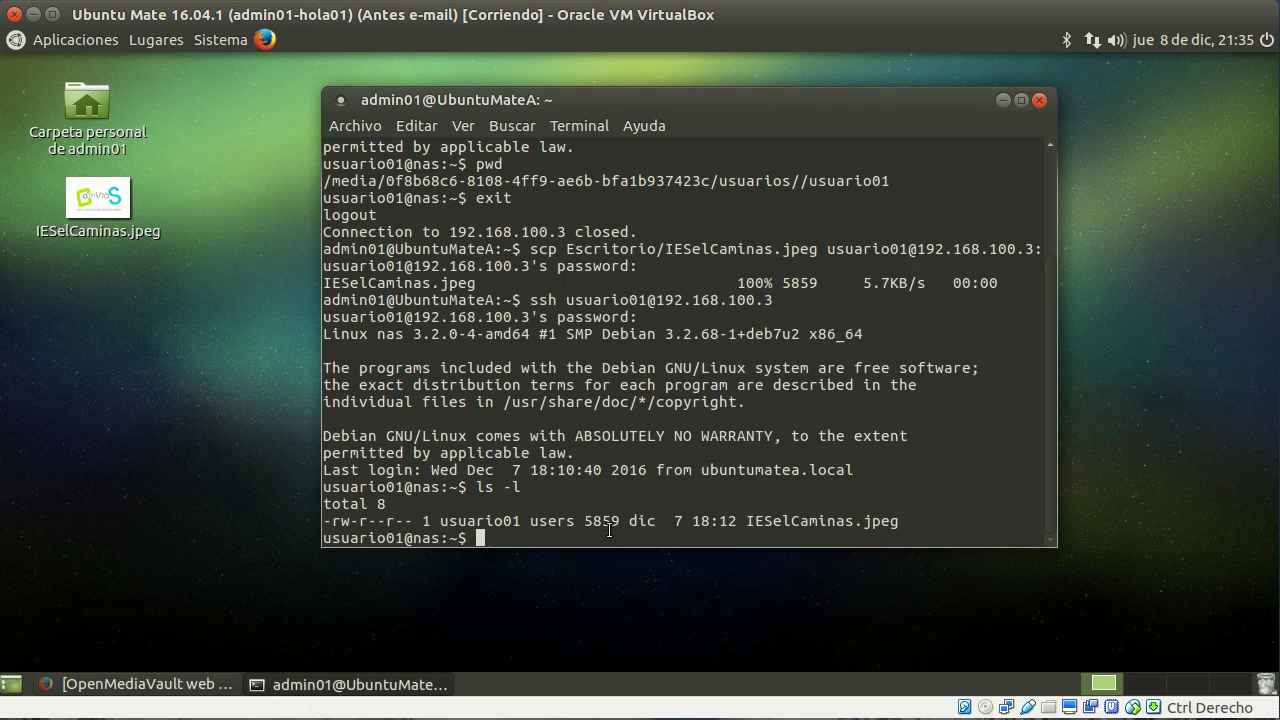
text(exit)
key(Return)
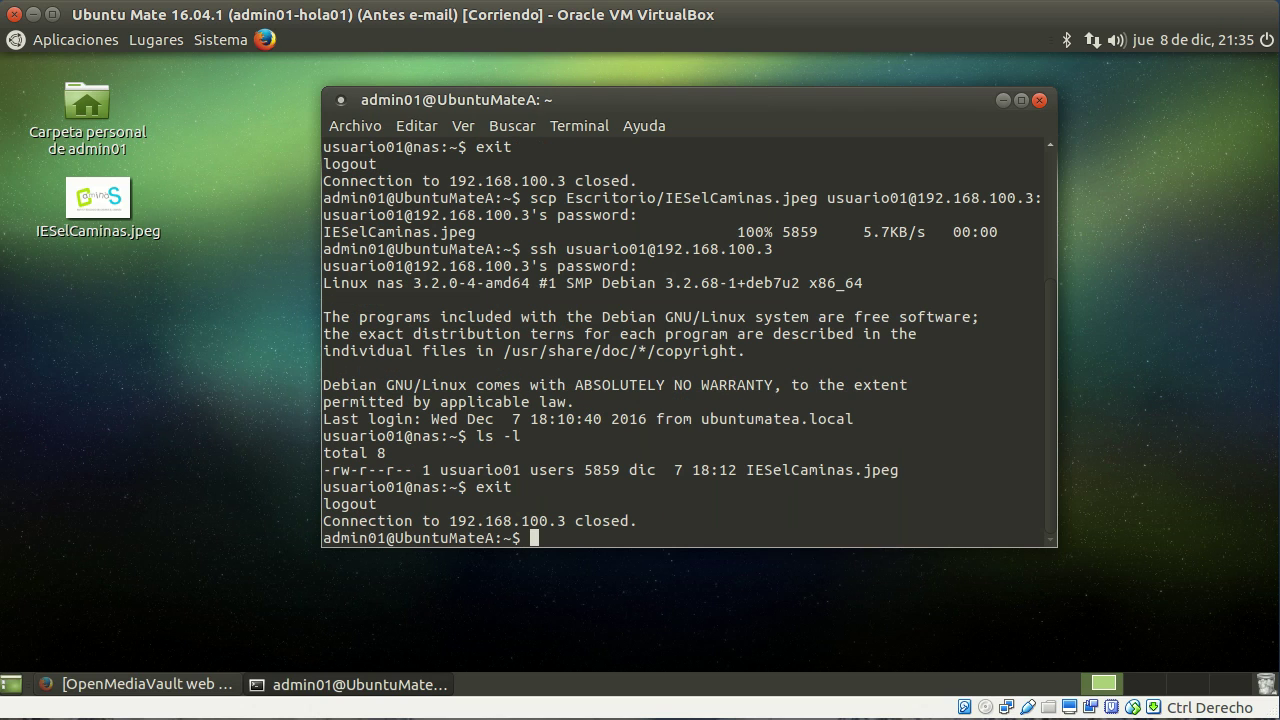
drag(945, 95, 1149, 72)
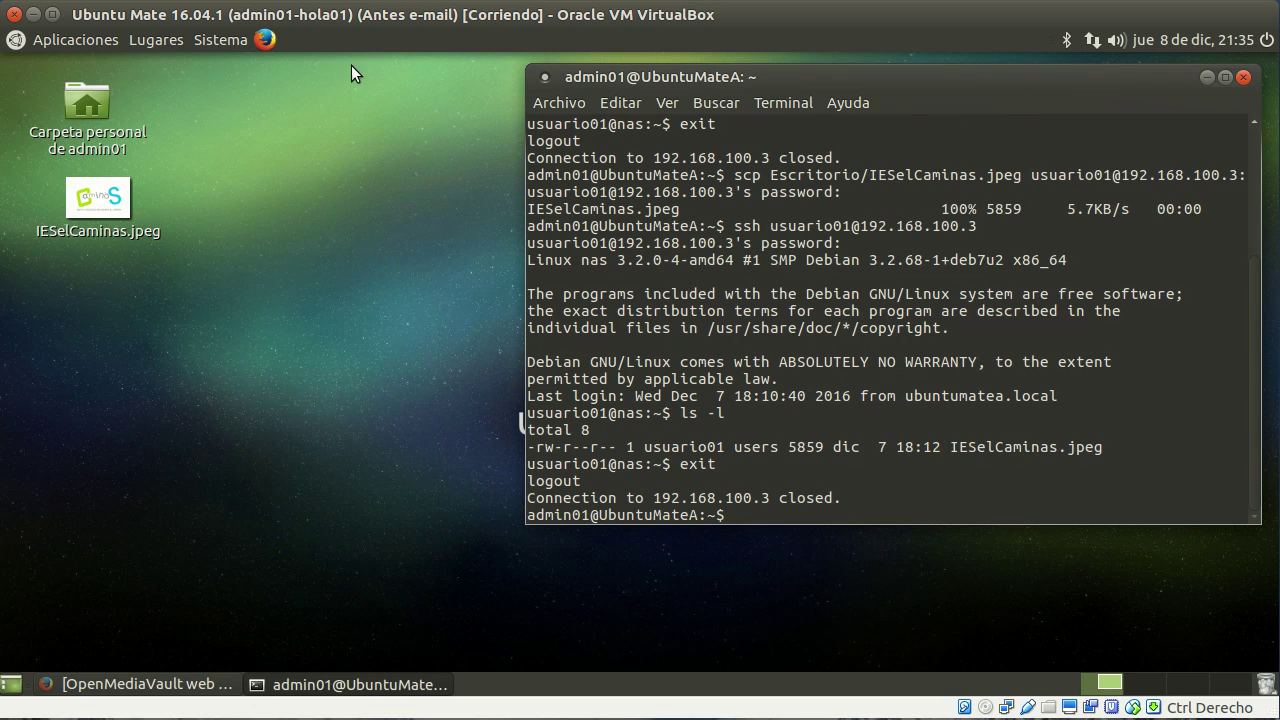
Step: Start a Connect to Server entry for 192.168.100.3 with connection type SSH
click(154, 41)
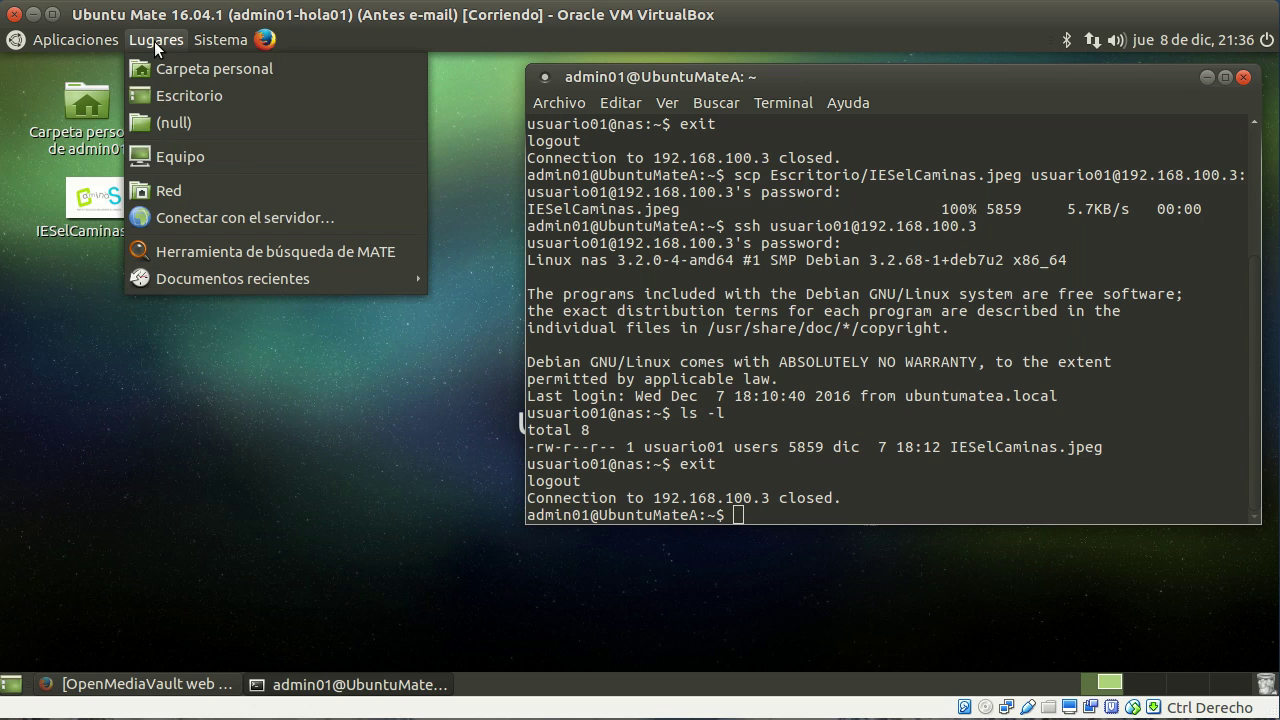
click(207, 221)
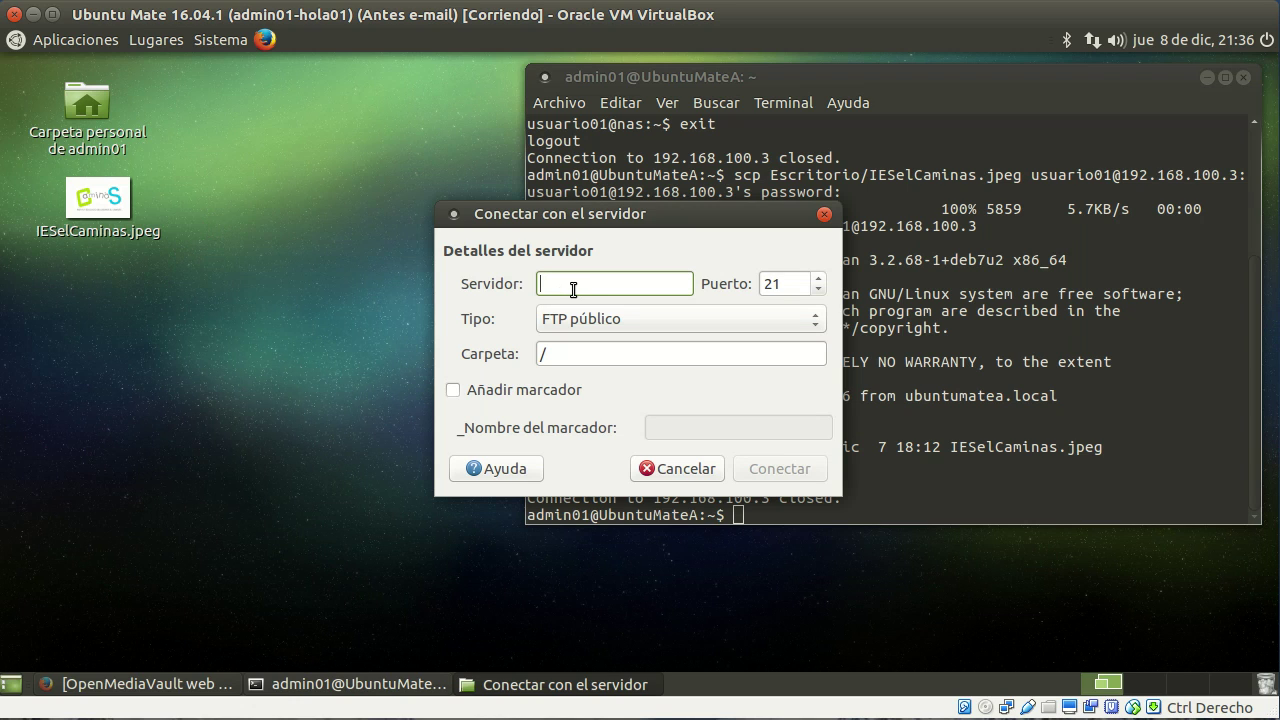
text(192.168.100.3)
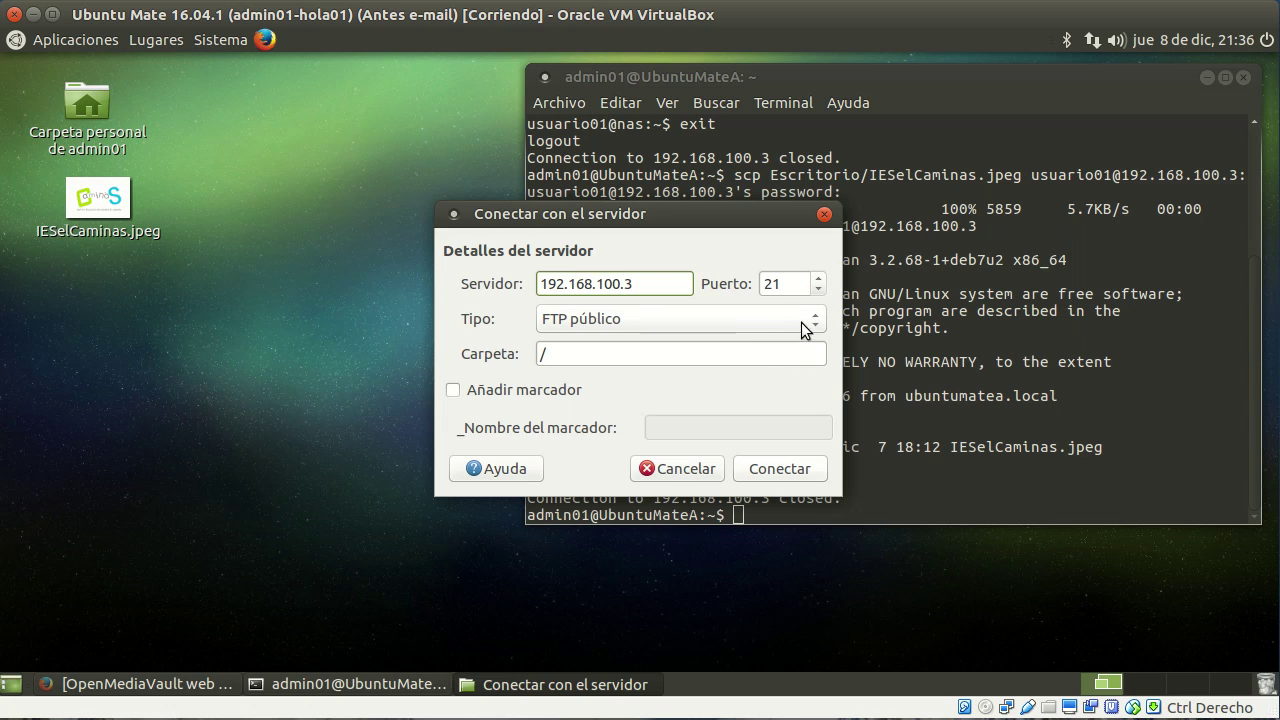
click(802, 323)
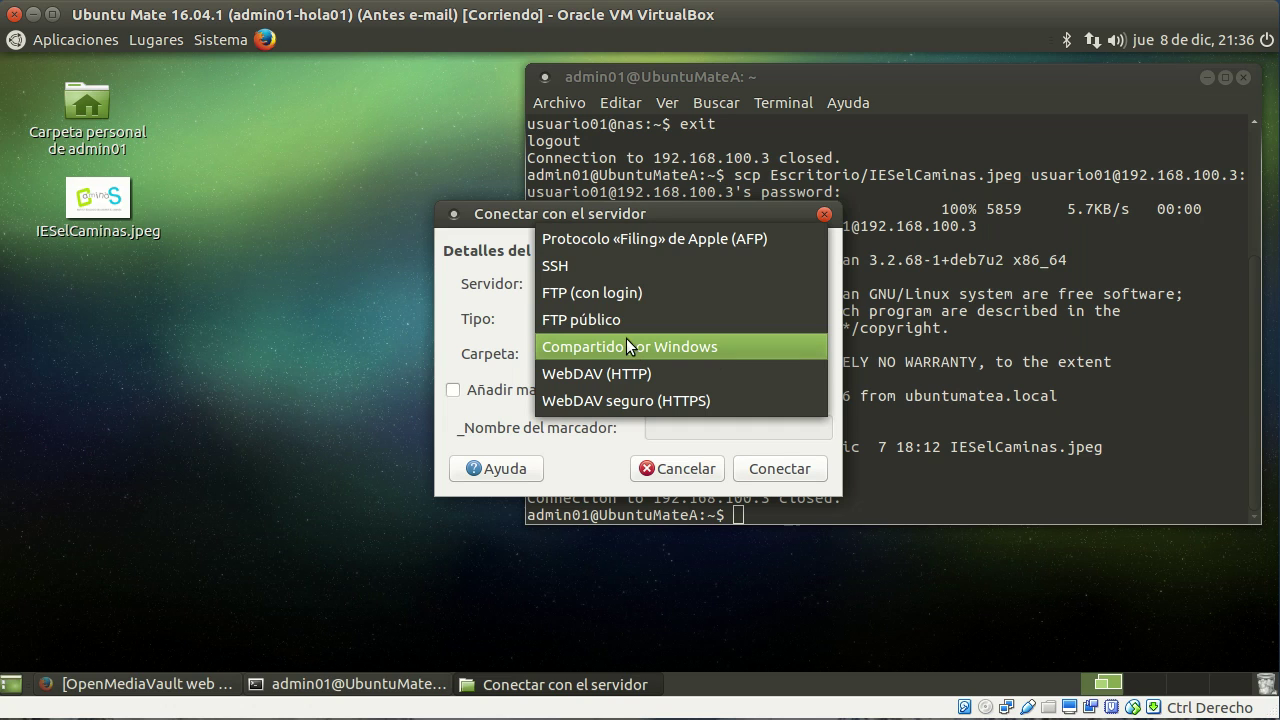
click(629, 272)
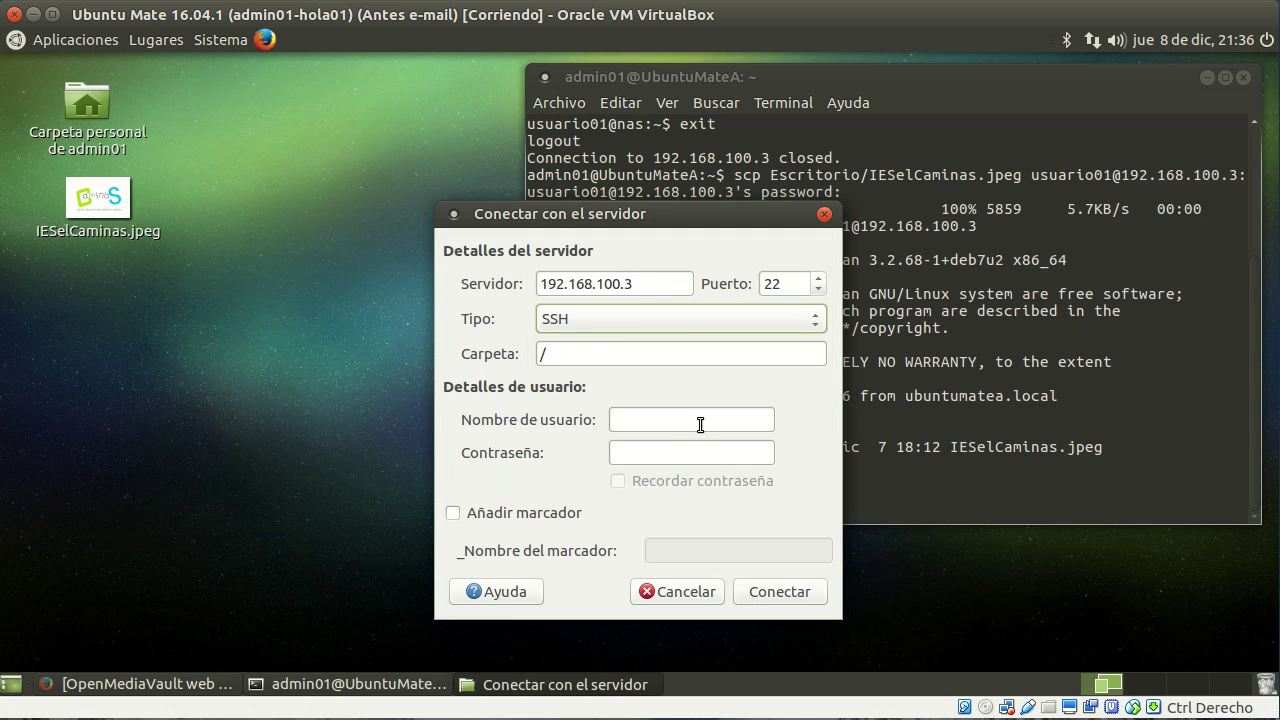
Step: Log in as usuario01 with the account password and connect to the NAS root folder
click(697, 422)
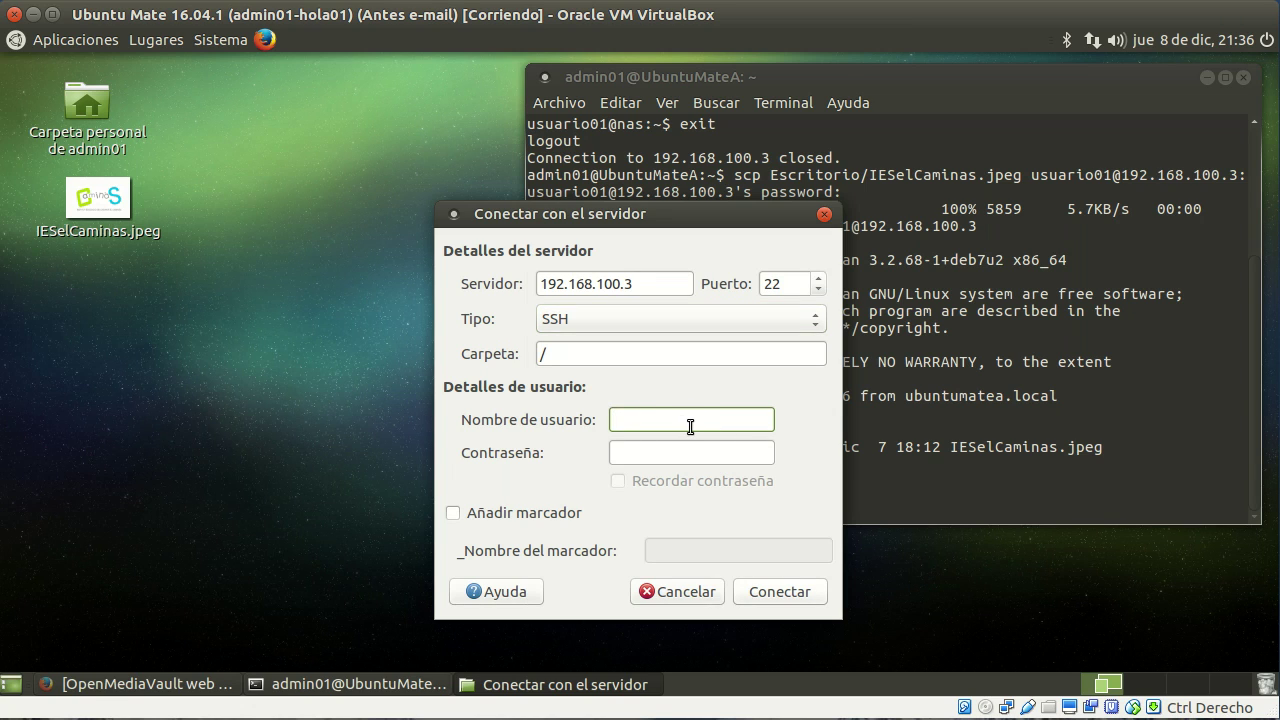
text(usuario01)
key(Tab)
text(•••••)
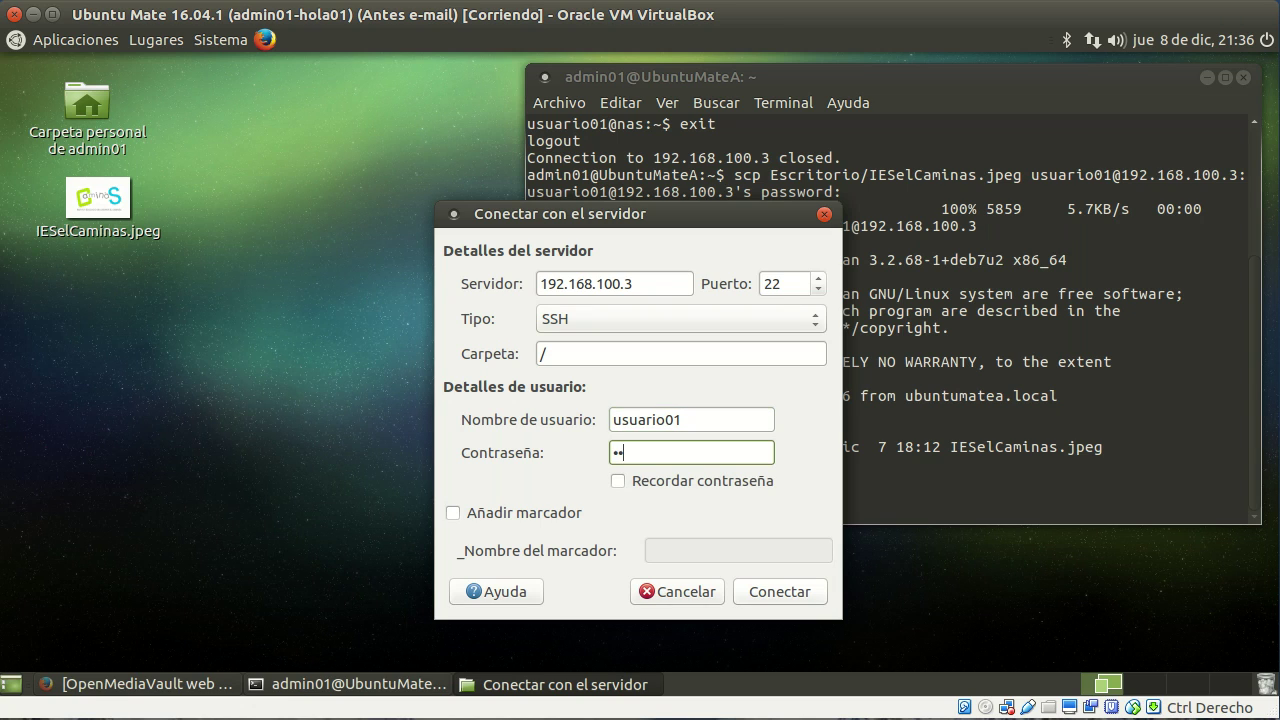
drag(695, 215, 415, 162)
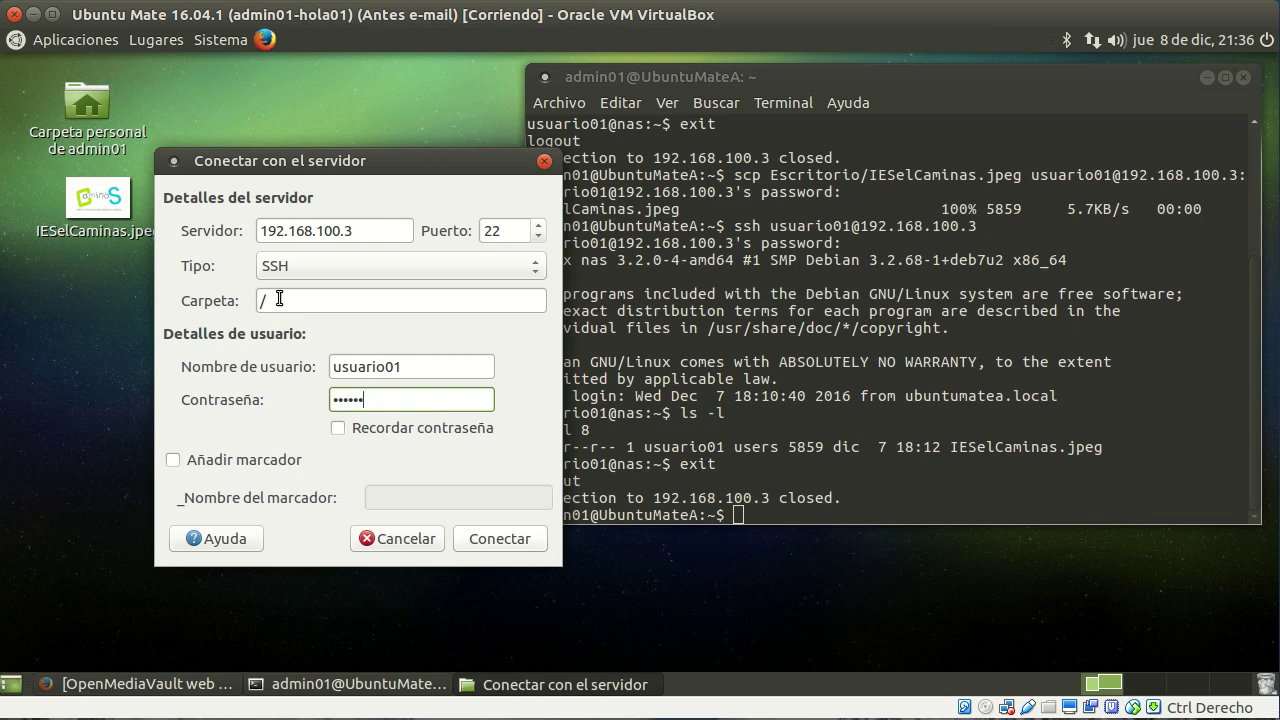
drag(340, 161, 266, 101)
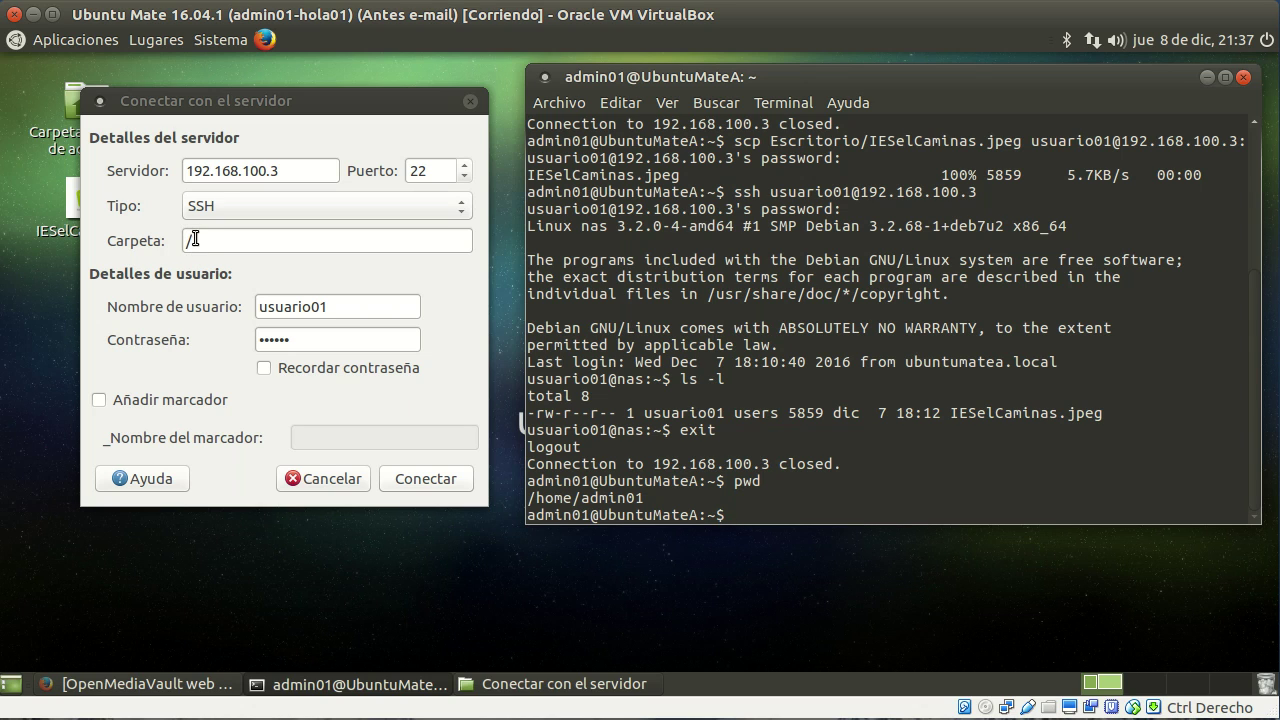
click(196, 243)
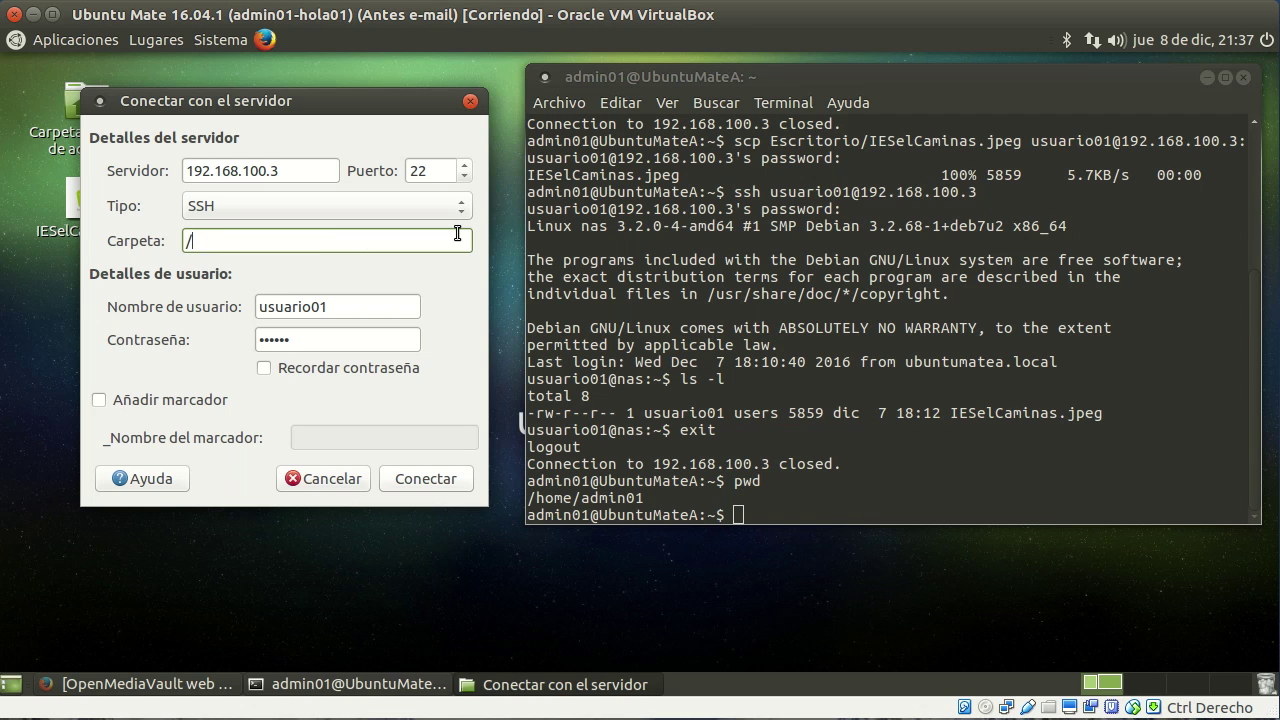
click(408, 478)
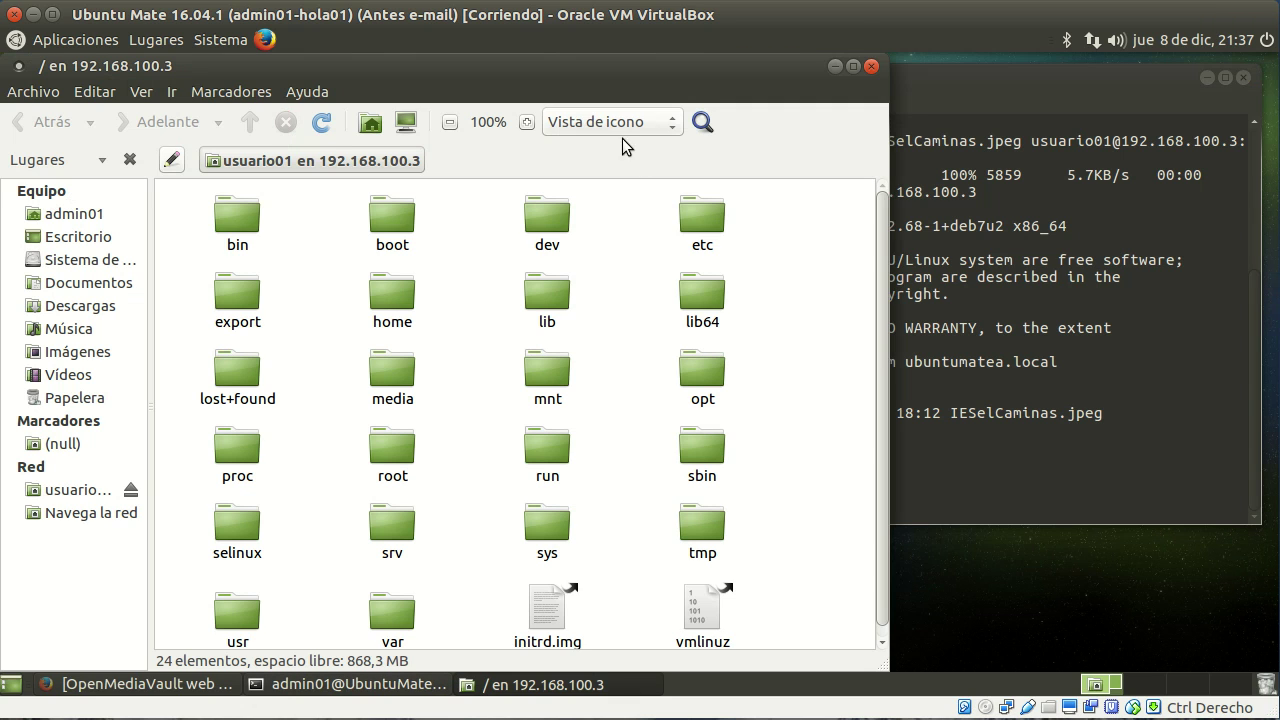
Step: Browse media > 0f8b68c6-8108-4ff9-ae6b-bfa1b937423c > usuarios > usuario01 and maximize the window
drag(579, 66, 766, 66)
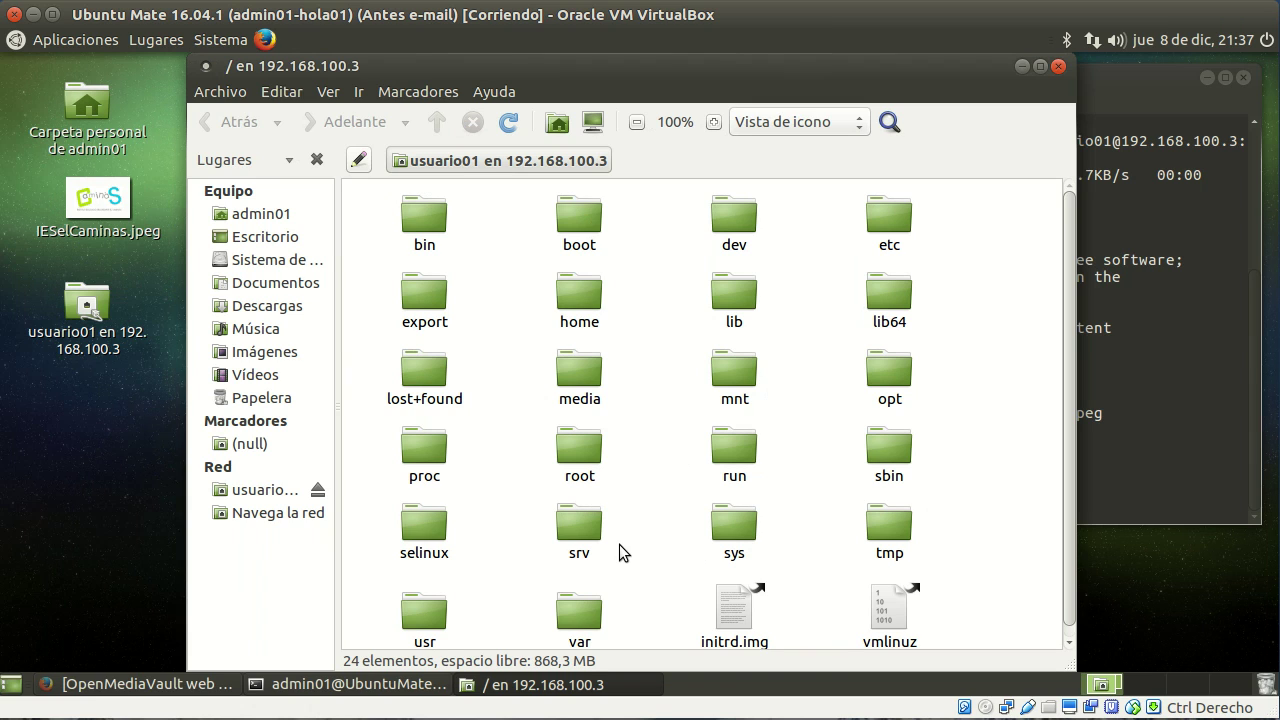
double_click(583, 372)
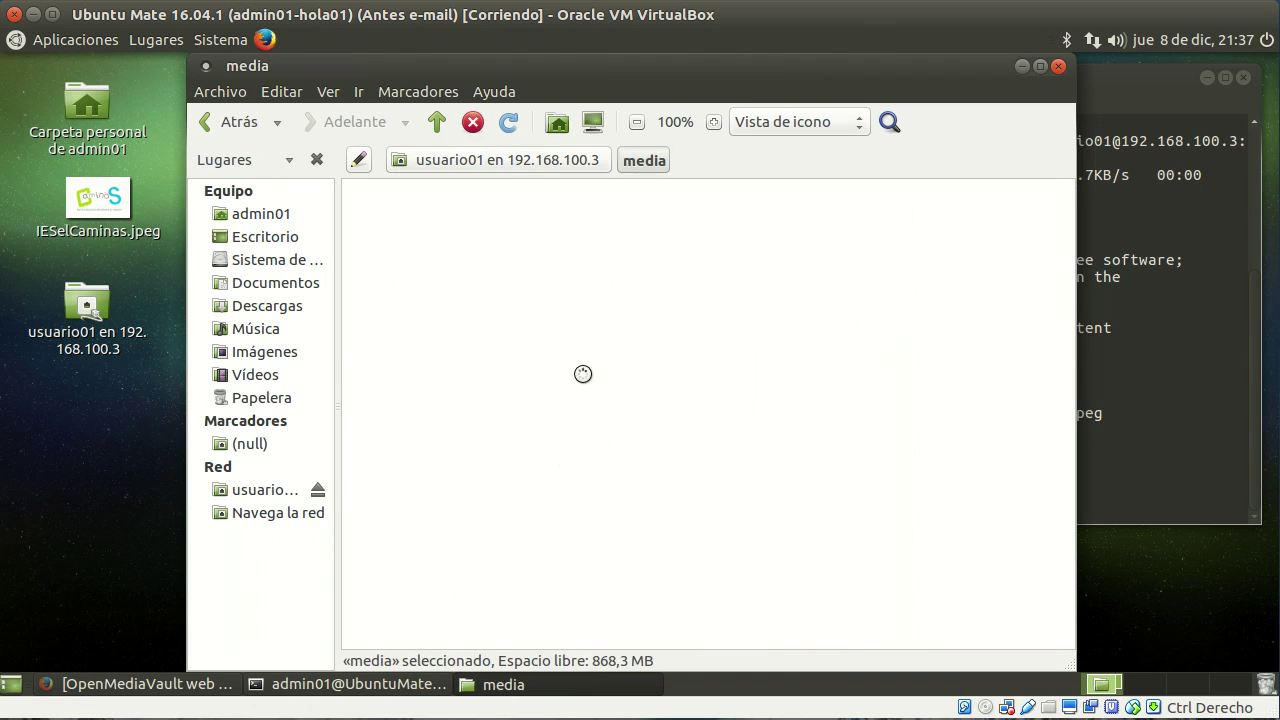
double_click(425, 235)
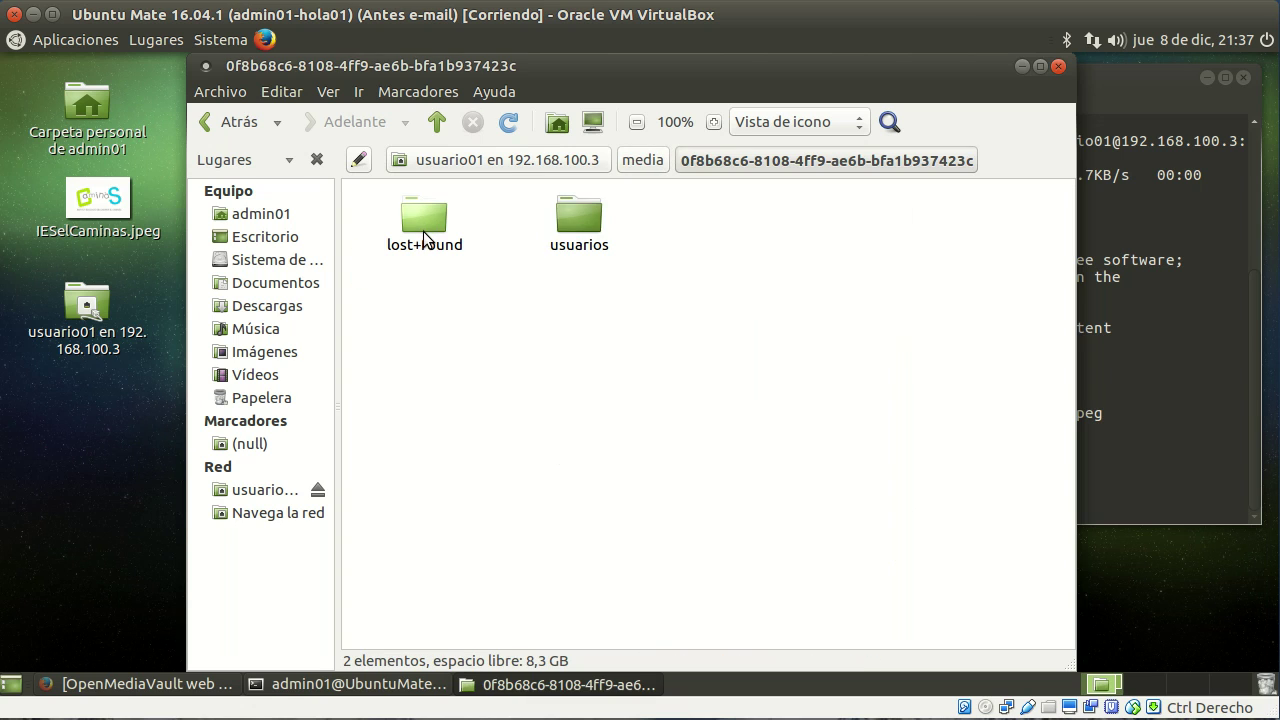
double_click(584, 222)
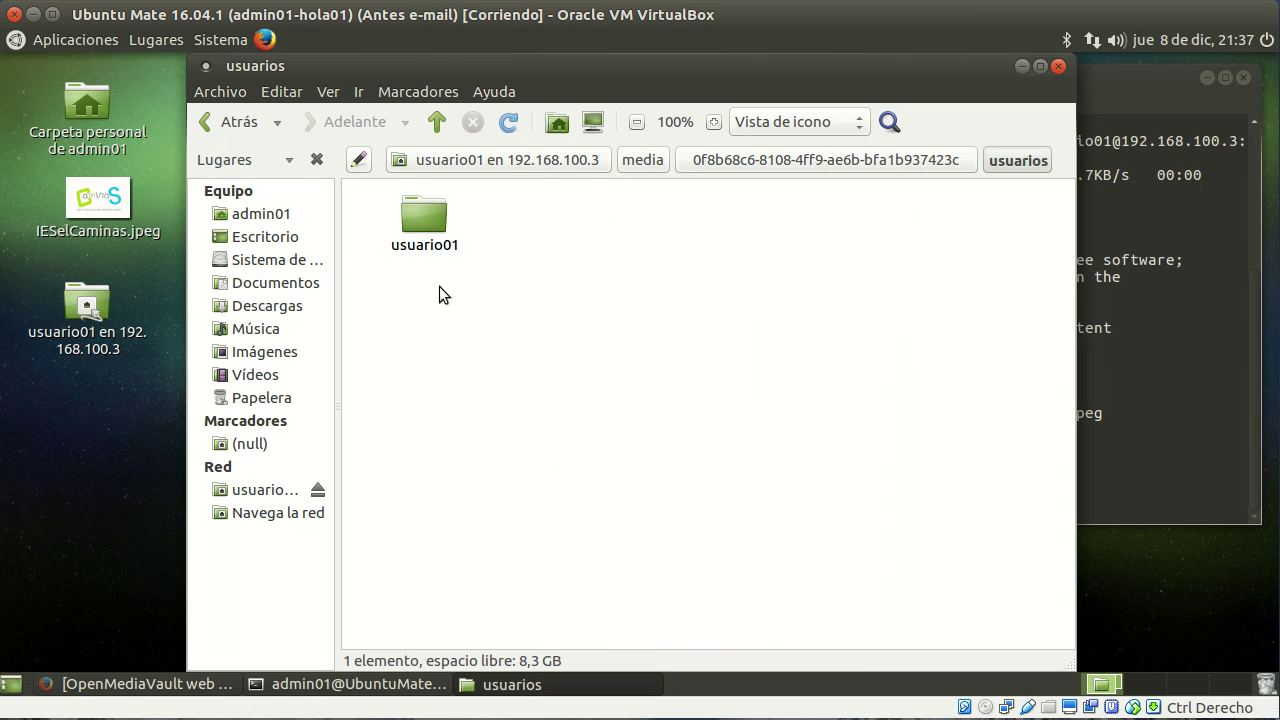
double_click(420, 219)
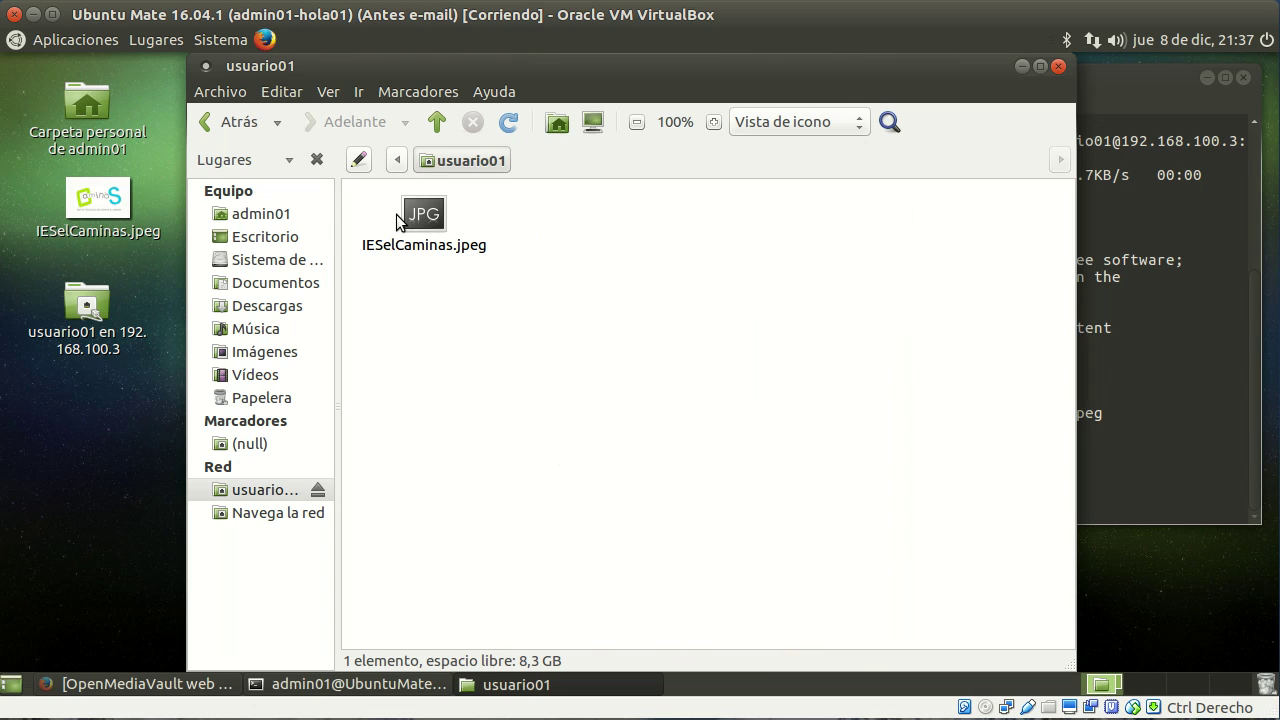
double_click(477, 62)
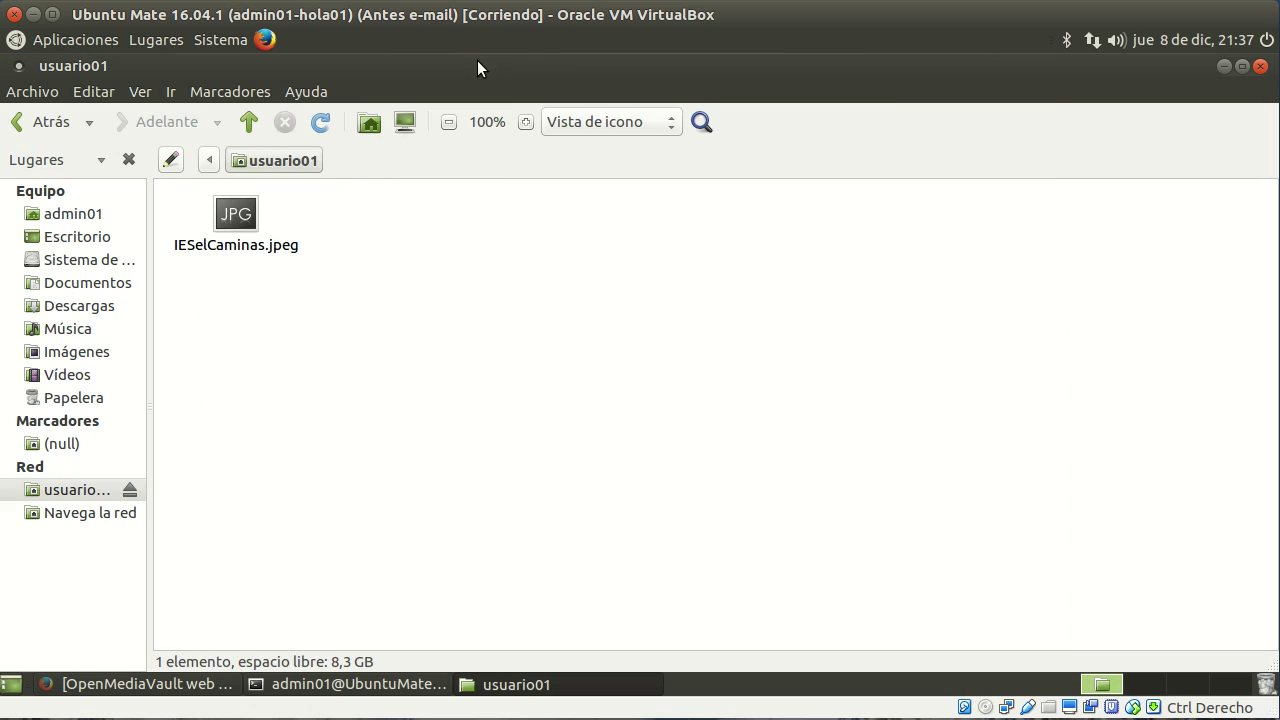
Step: Show the location as a text path, select /media/0f8b68c6-8108-4ff9-ae6b-bfa1b937423c/usuarios, then close Caja
click(172, 163)
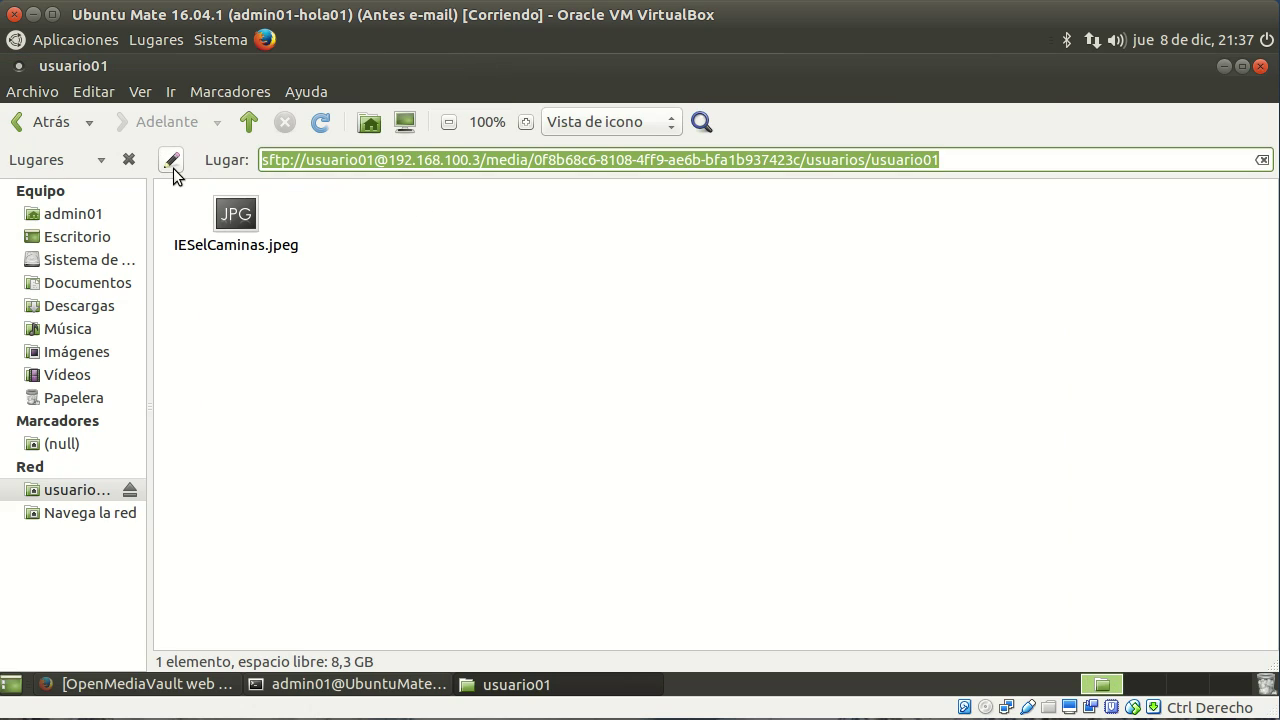
click(285, 160)
double_click(288, 160)
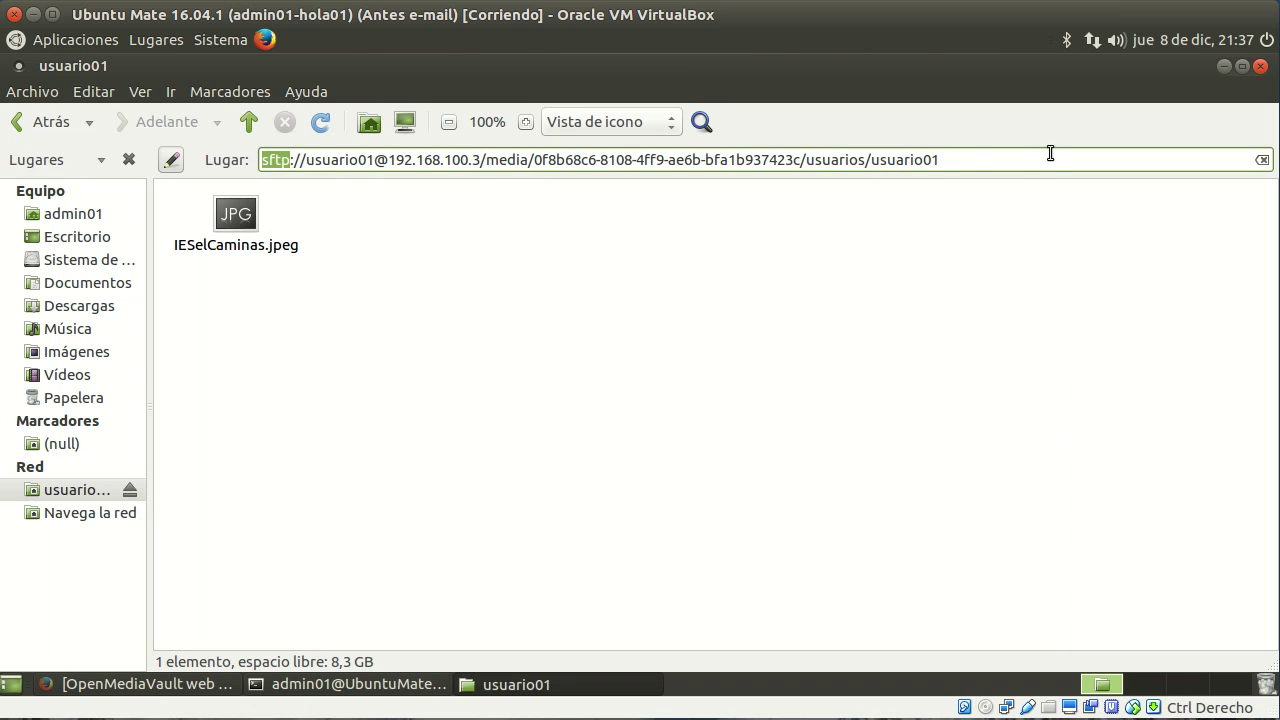
drag(966, 160, 487, 160)
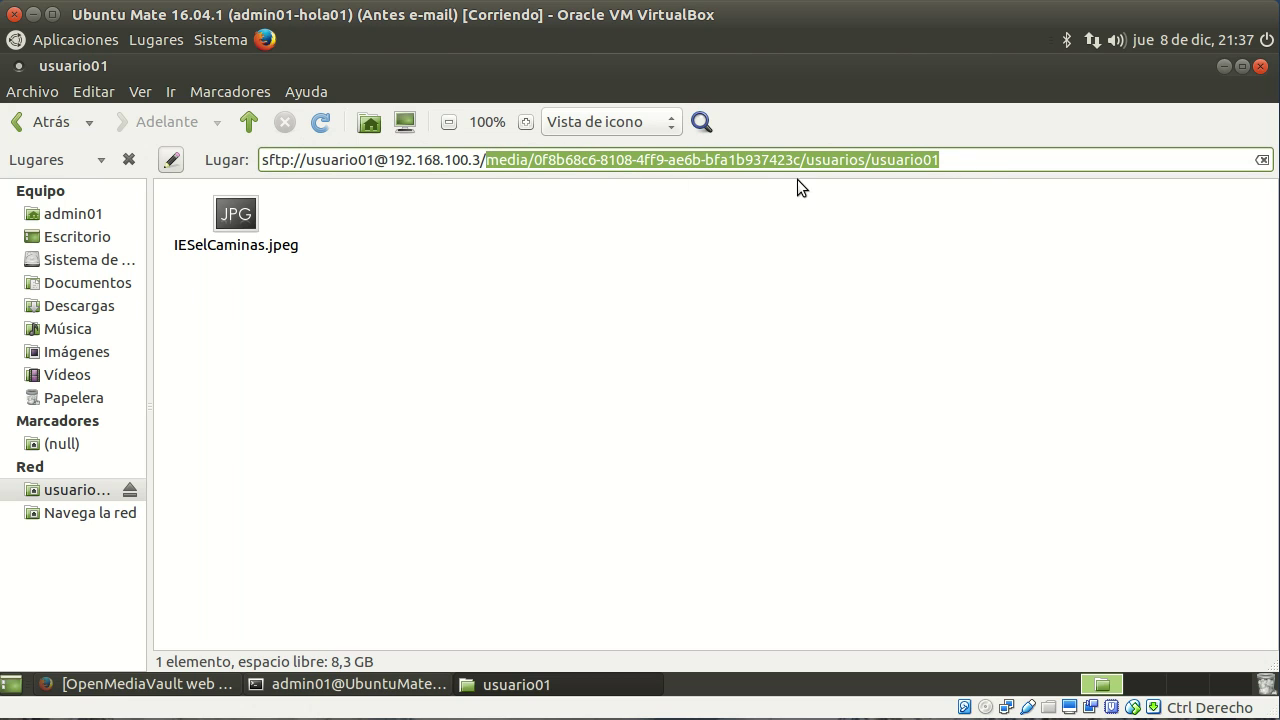
click(748, 160)
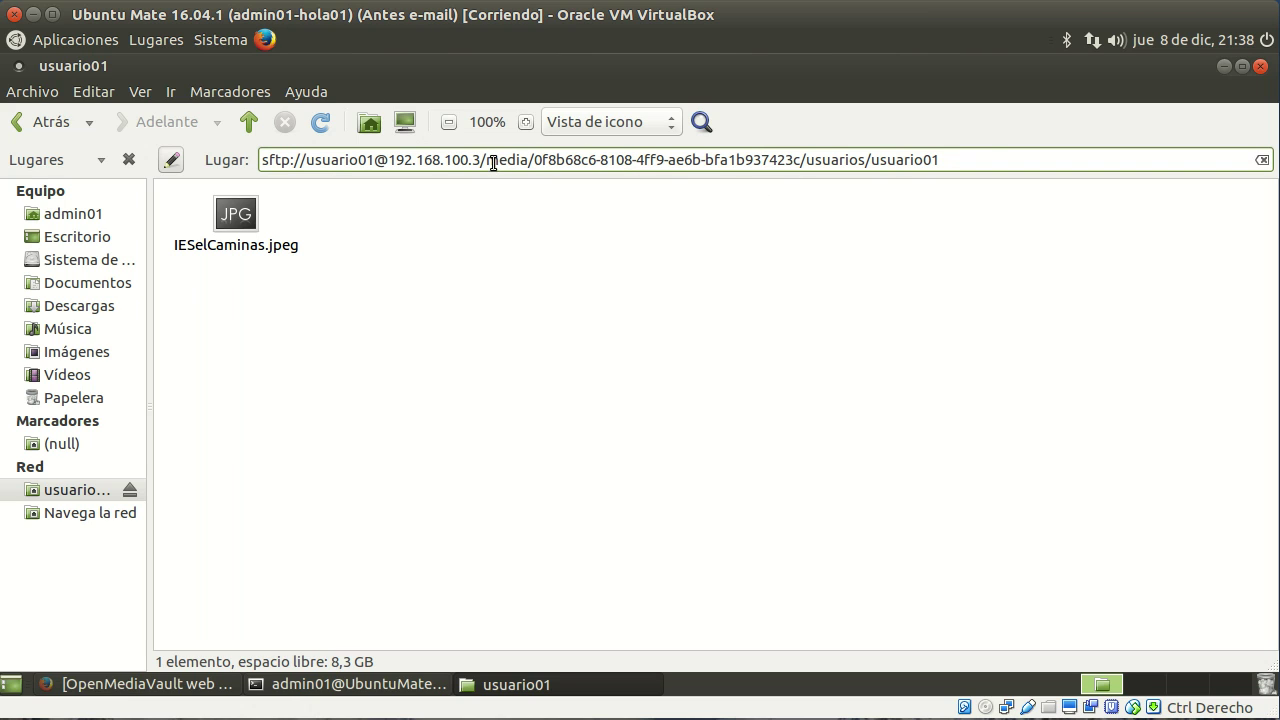
mouse_move(486, 160)
mouse_down()
mouse_move(868, 160)
mouse_move(481, 166)
mouse_up()
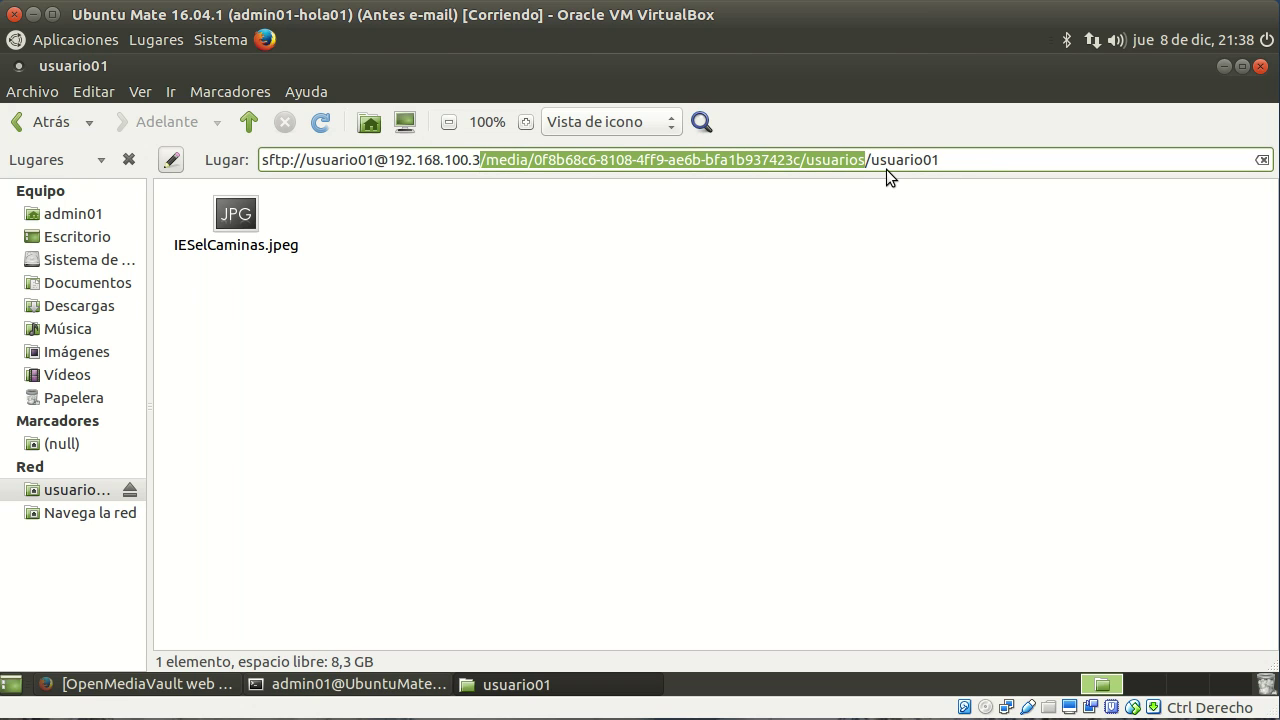
click(851, 212)
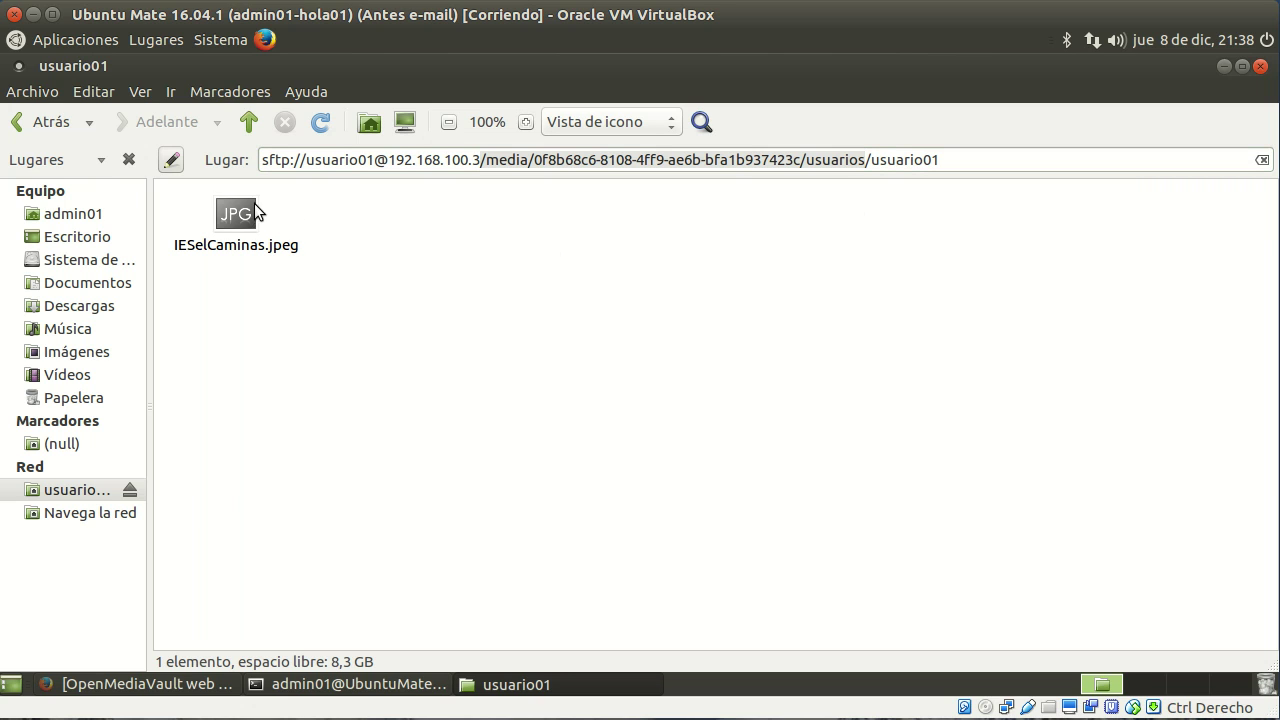
click(1260, 66)
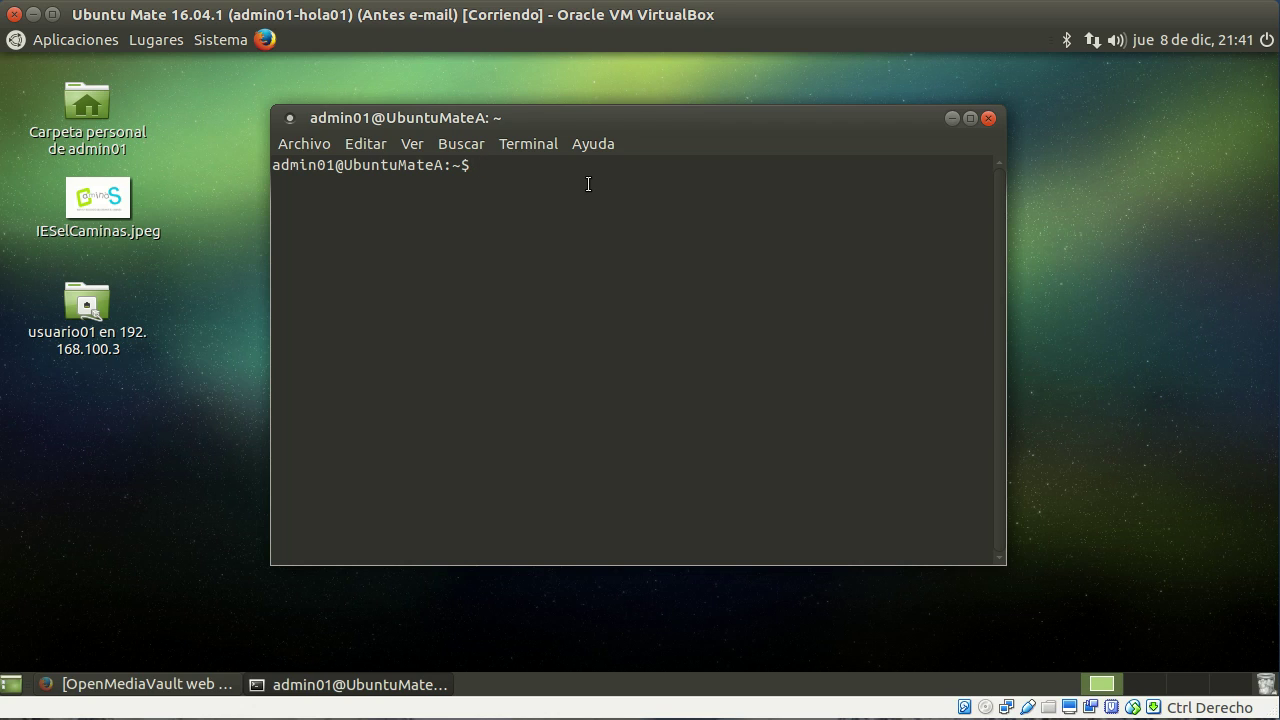
text(ssh root@192.168.100.3)
key(Return)
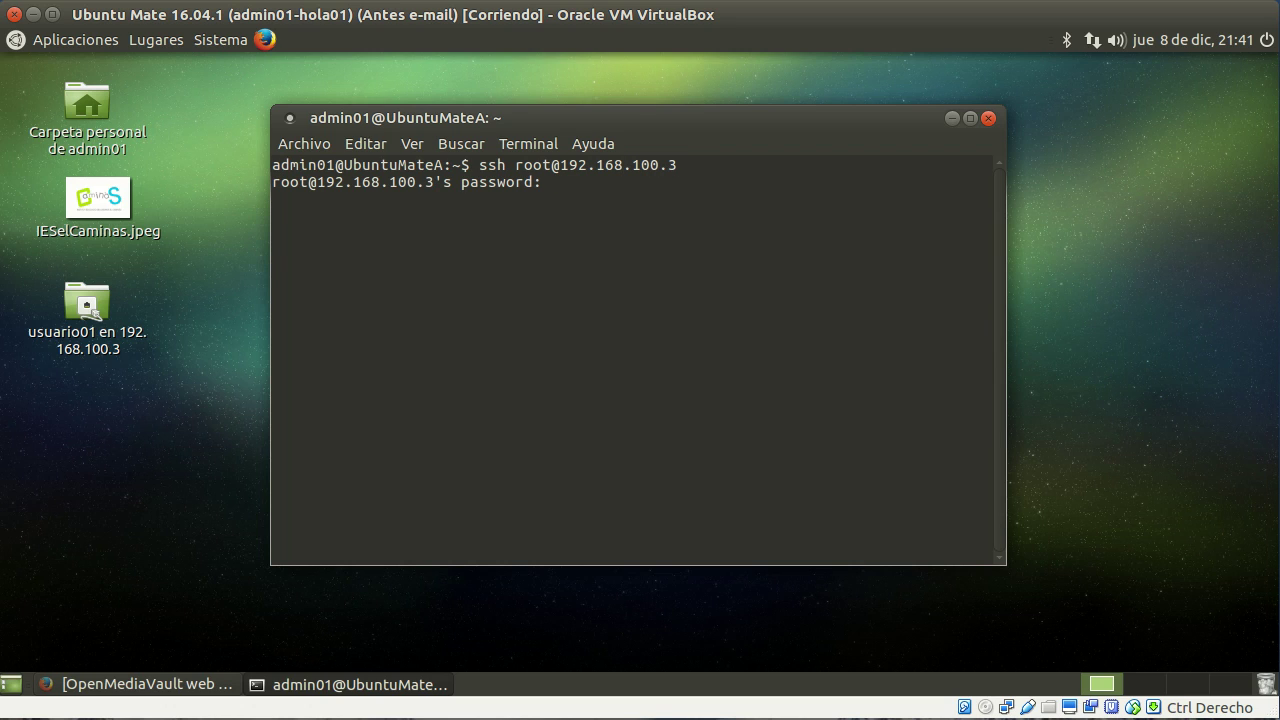
key(Return)
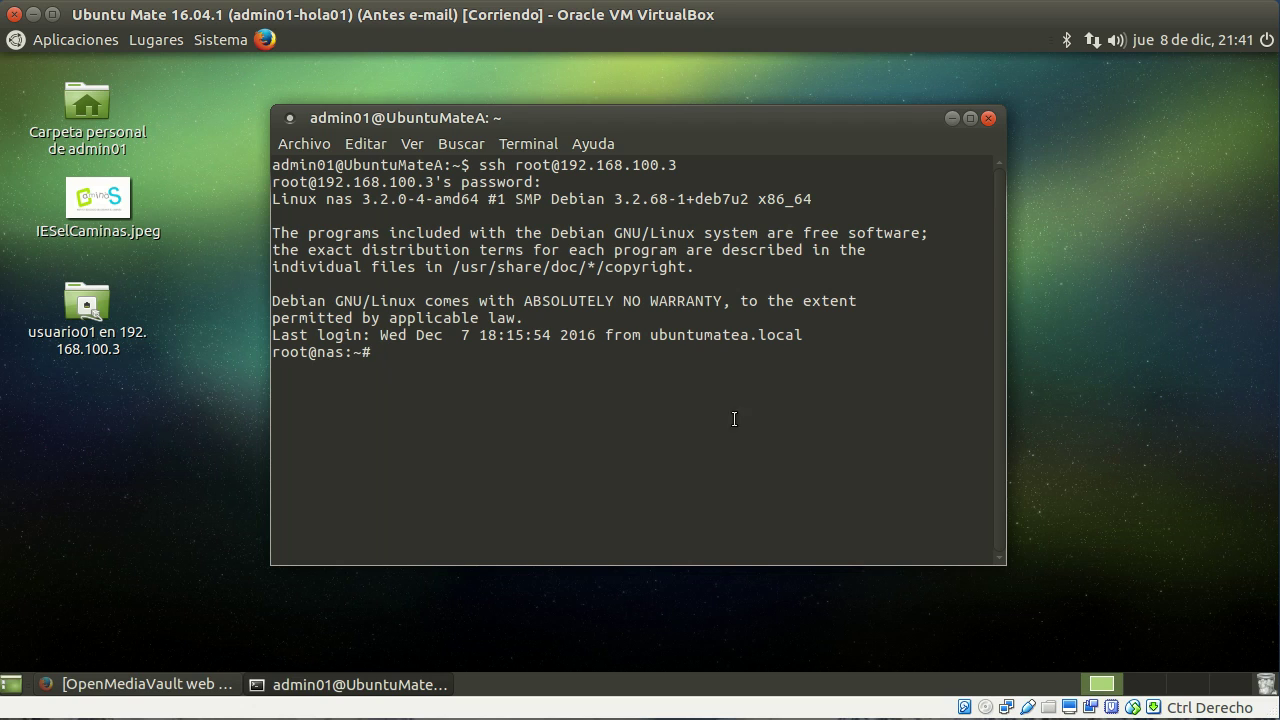
double_click(326, 350)
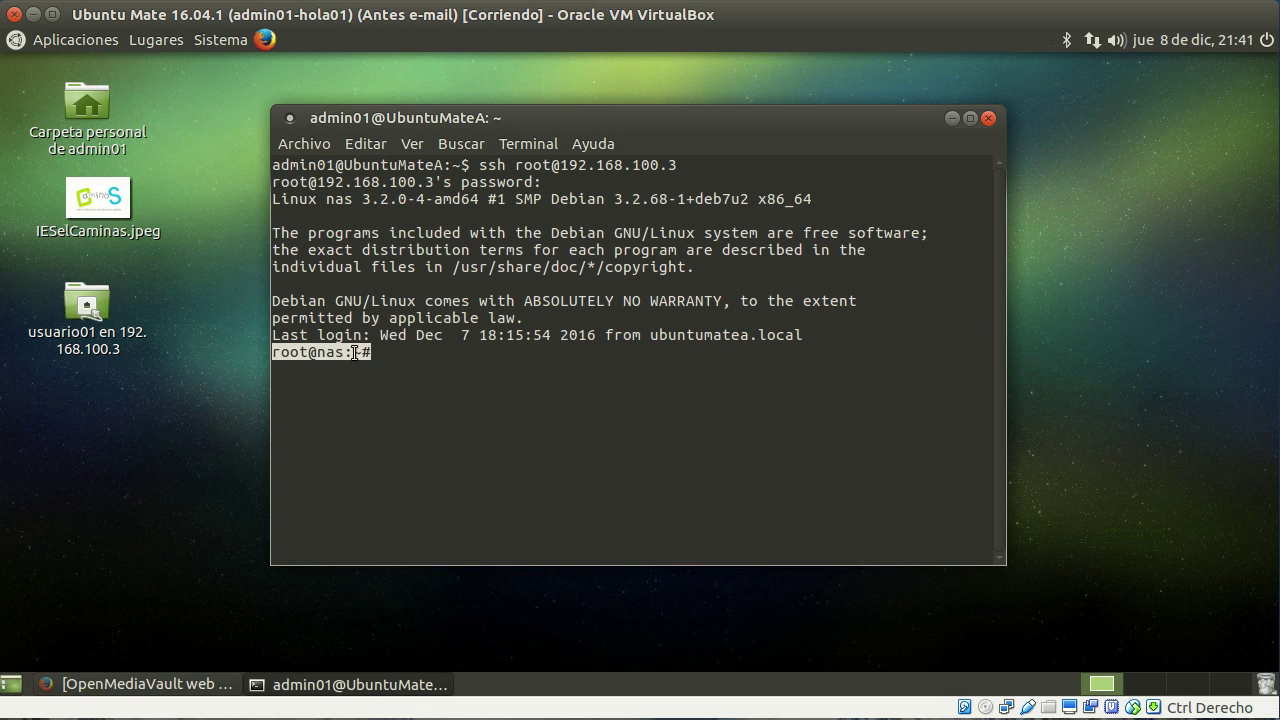
click(412, 353)
double_click(340, 350)
click(402, 356)
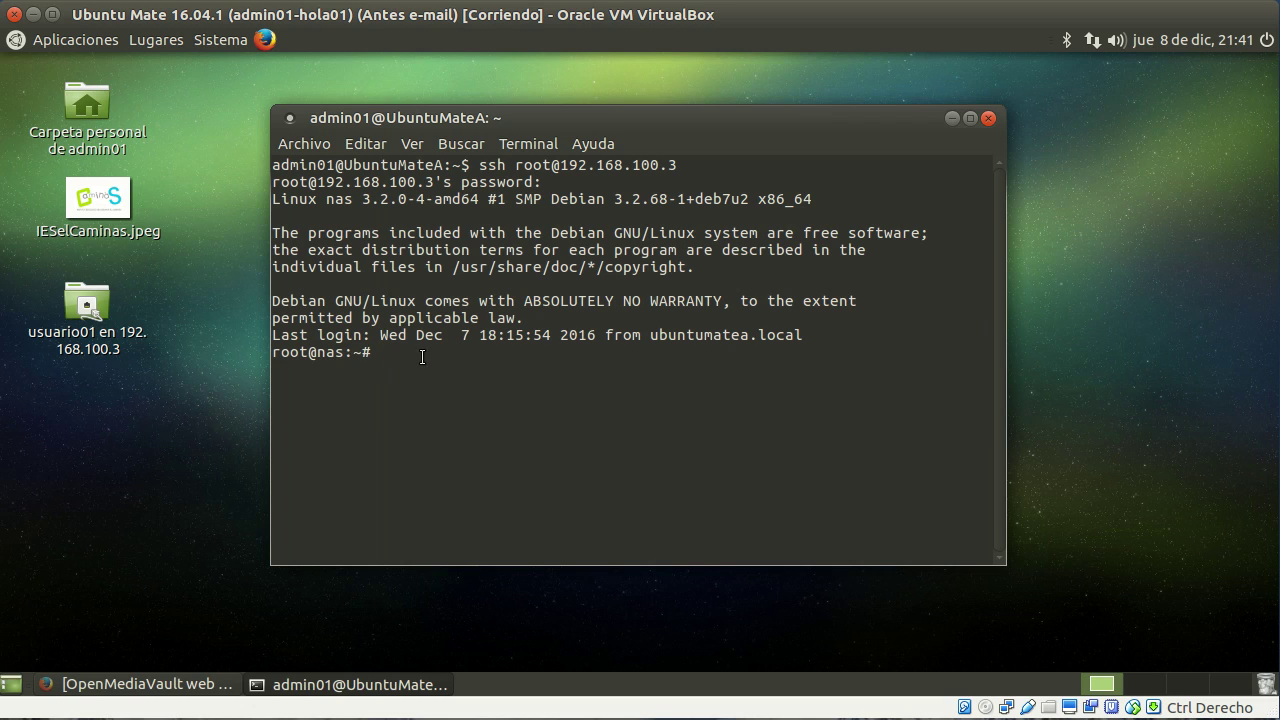
Step: Change to the NAS root directory / and list its contents
text(cd /)
key(Return)
text(ls)
key(Return)
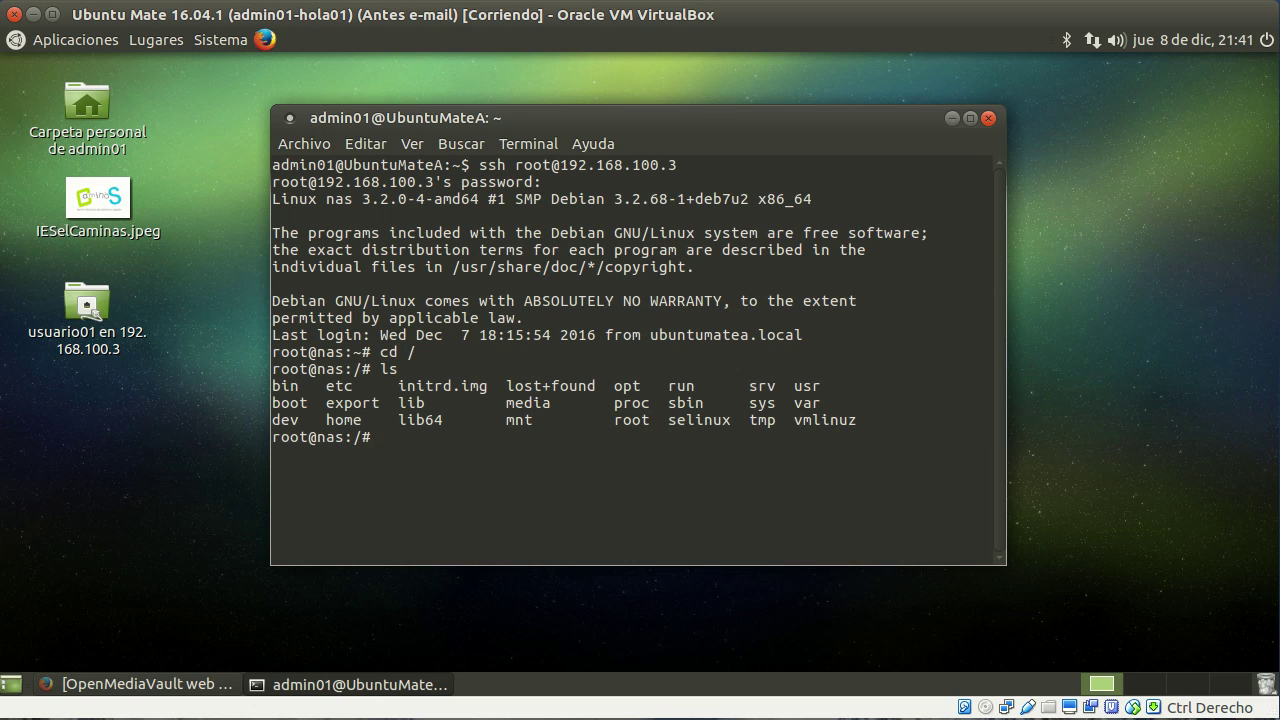
Step: Create symlink datos to /media/0f8b68c6-8108-4ff9-ae6b-bfa1b937423c/ and list to confirm it
text(ln --symbolic /media/)
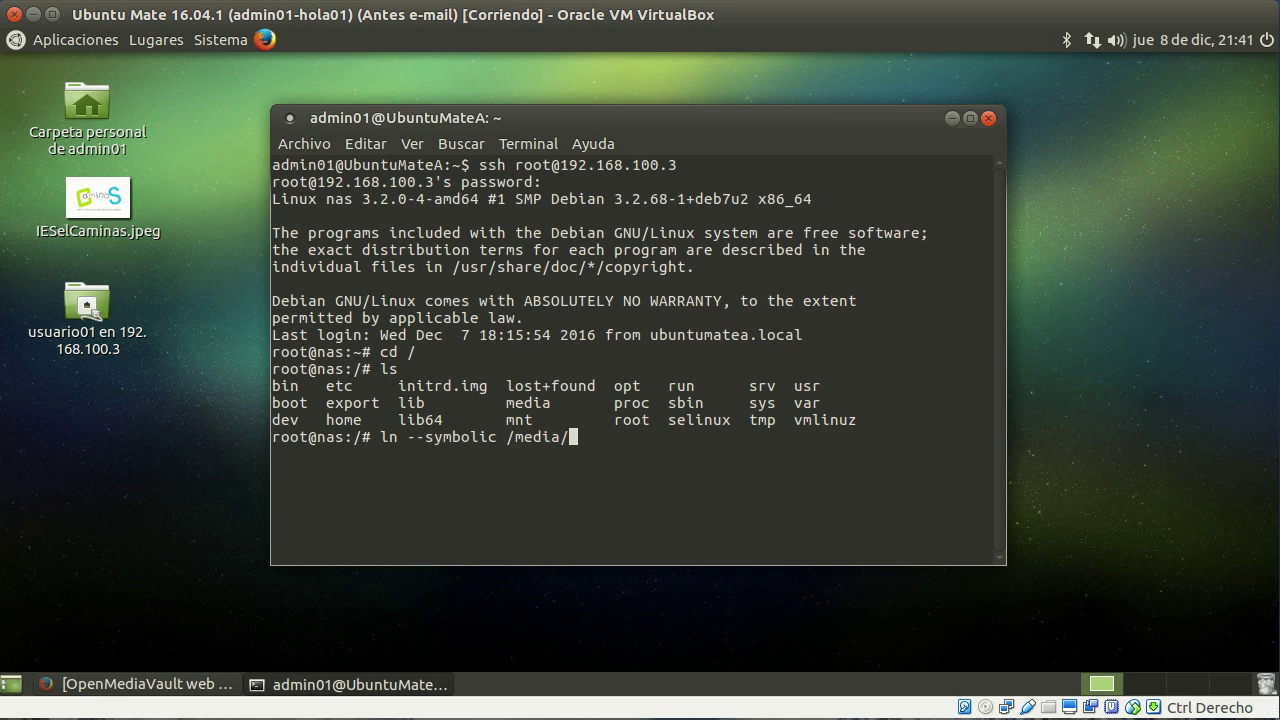
key(Tab)
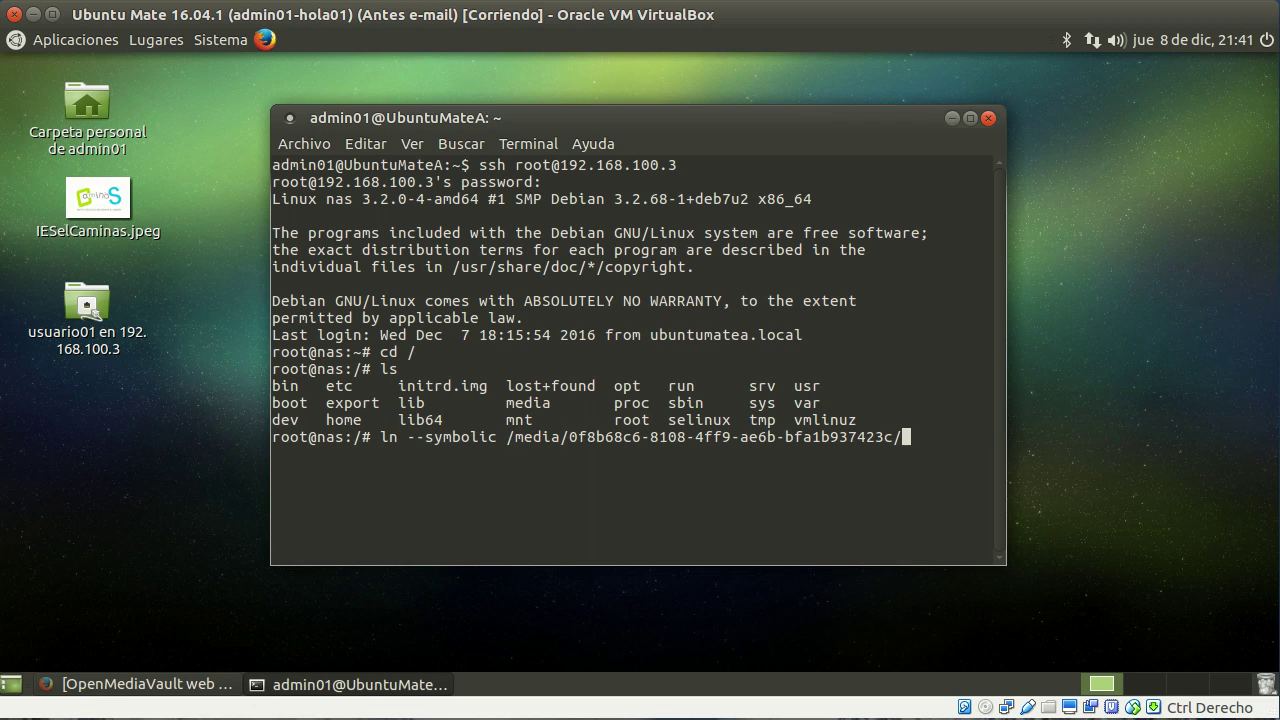
text(dotas)
key(BackSpace)
key(BackSpace)
key(BackSpace)
key(BackSpace)
text(atos)
key(Return)
text(ls)
key(Return)
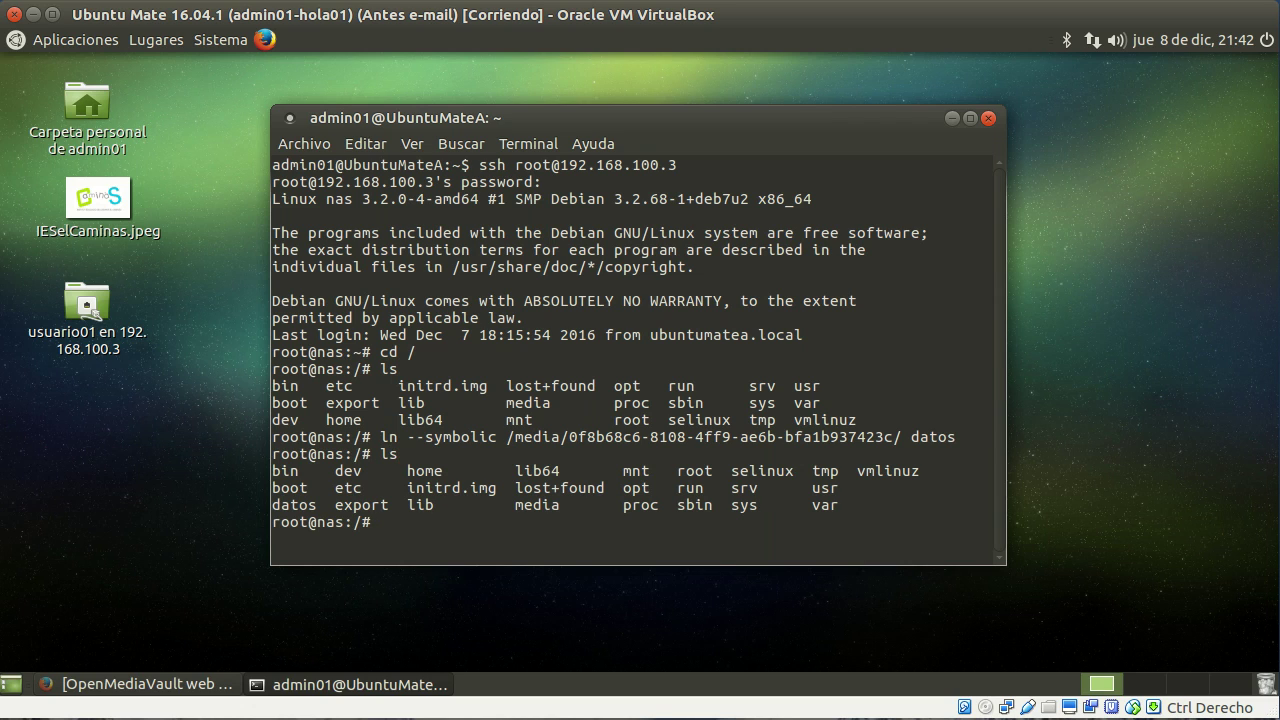
Step: Enter datos and list it, showing lost+found and usuarios, then minimize the terminal
double_click(300, 505)
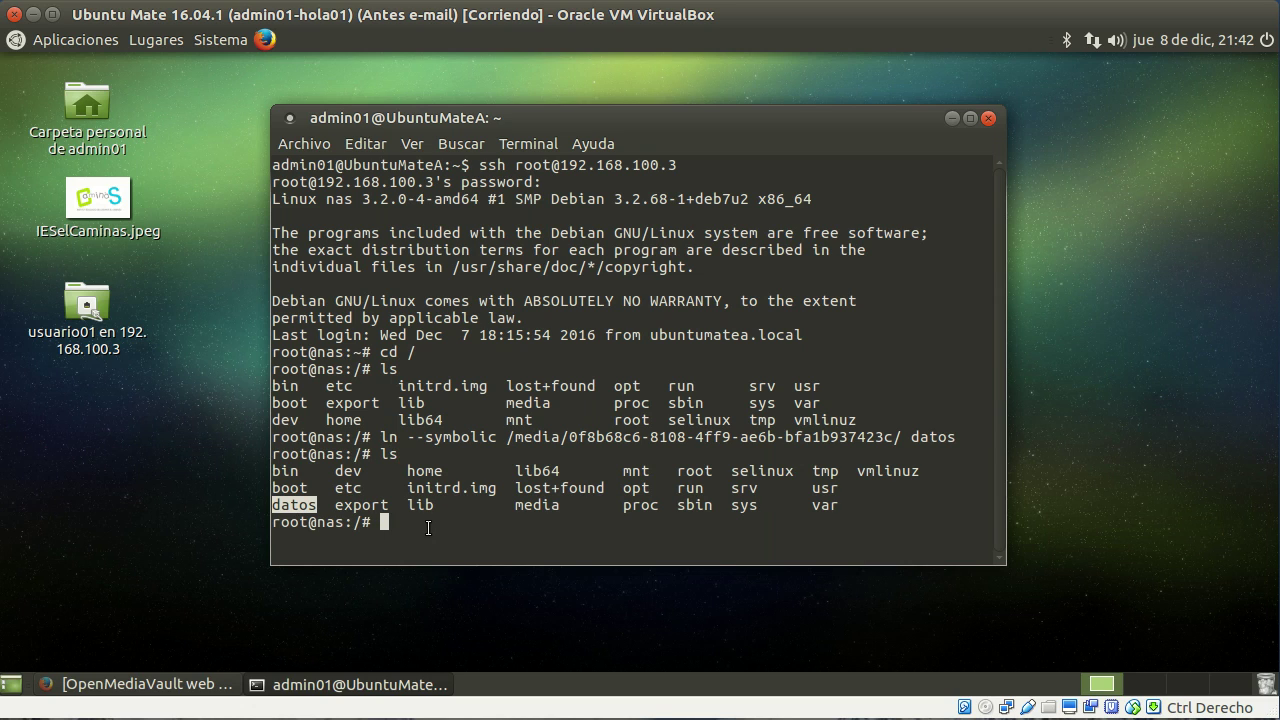
click(448, 521)
text(cd datos)
key(Return)
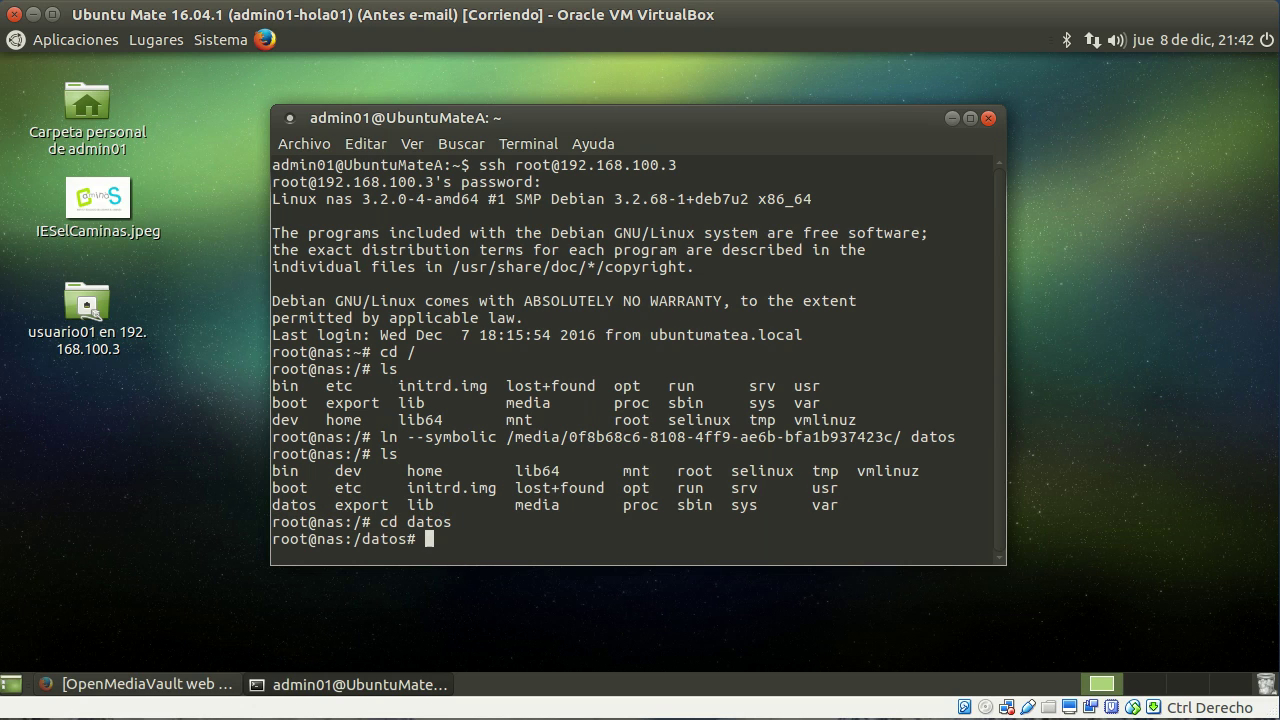
text(ld)
key(BackSpace)
text(s)
key(Return)
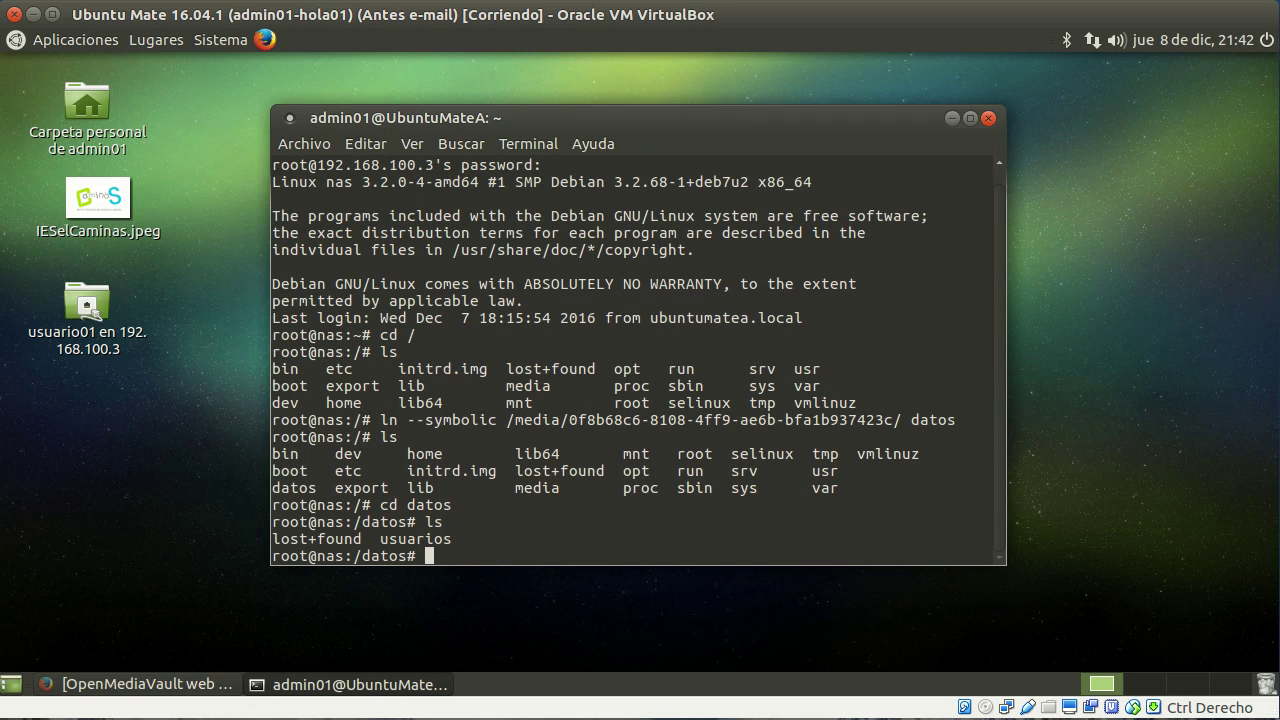
triple_click(411, 538)
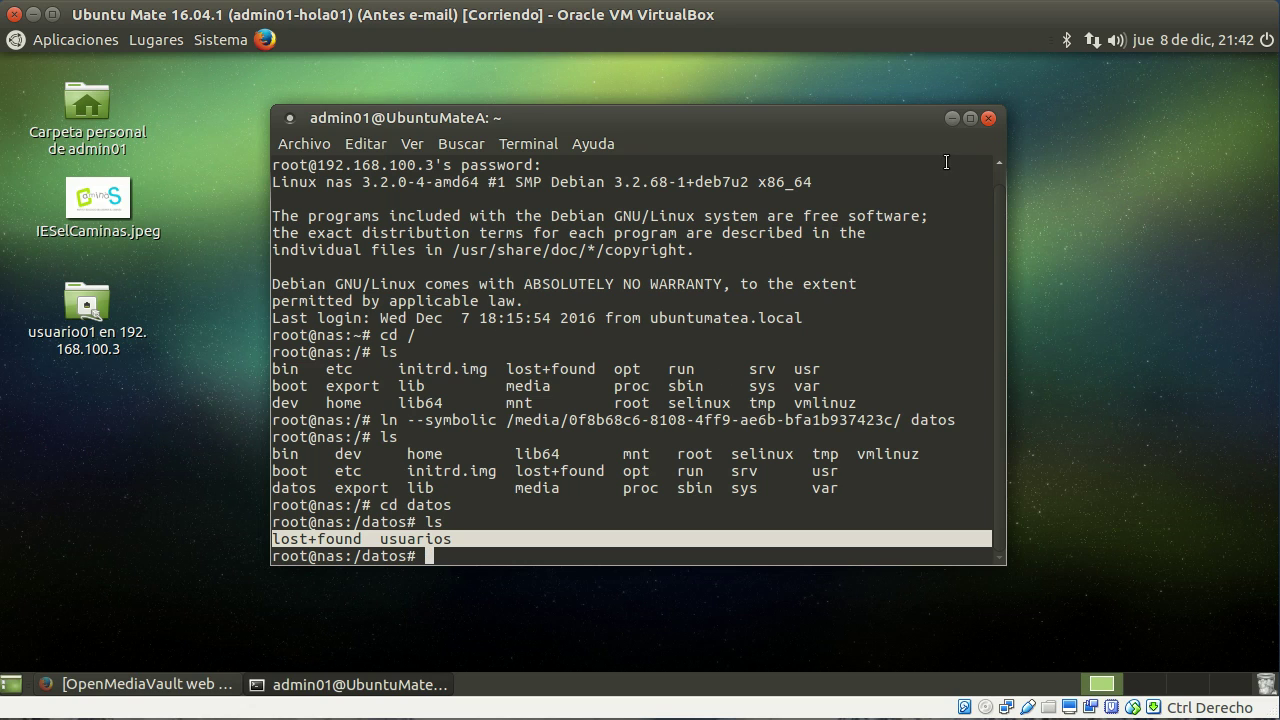
click(951, 118)
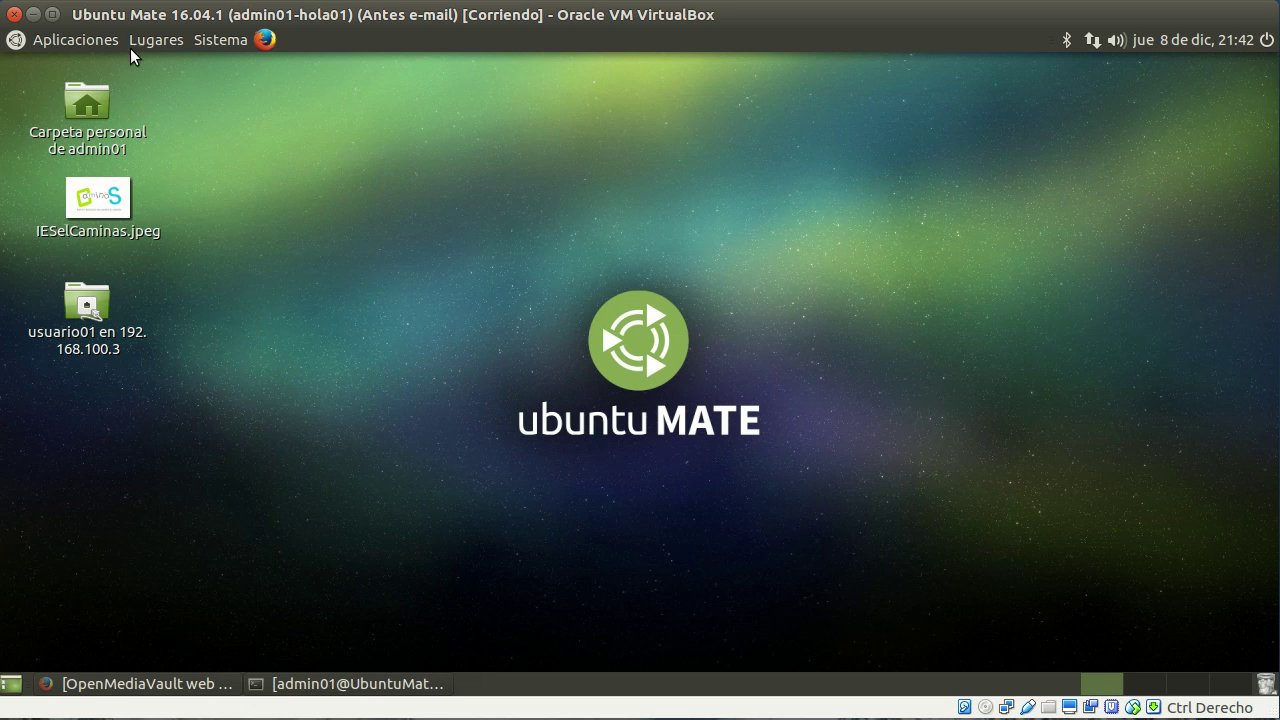
Step: Unmount the usuario01 desktop share with Desmontar and open Conectar con el servidor
click(157, 44)
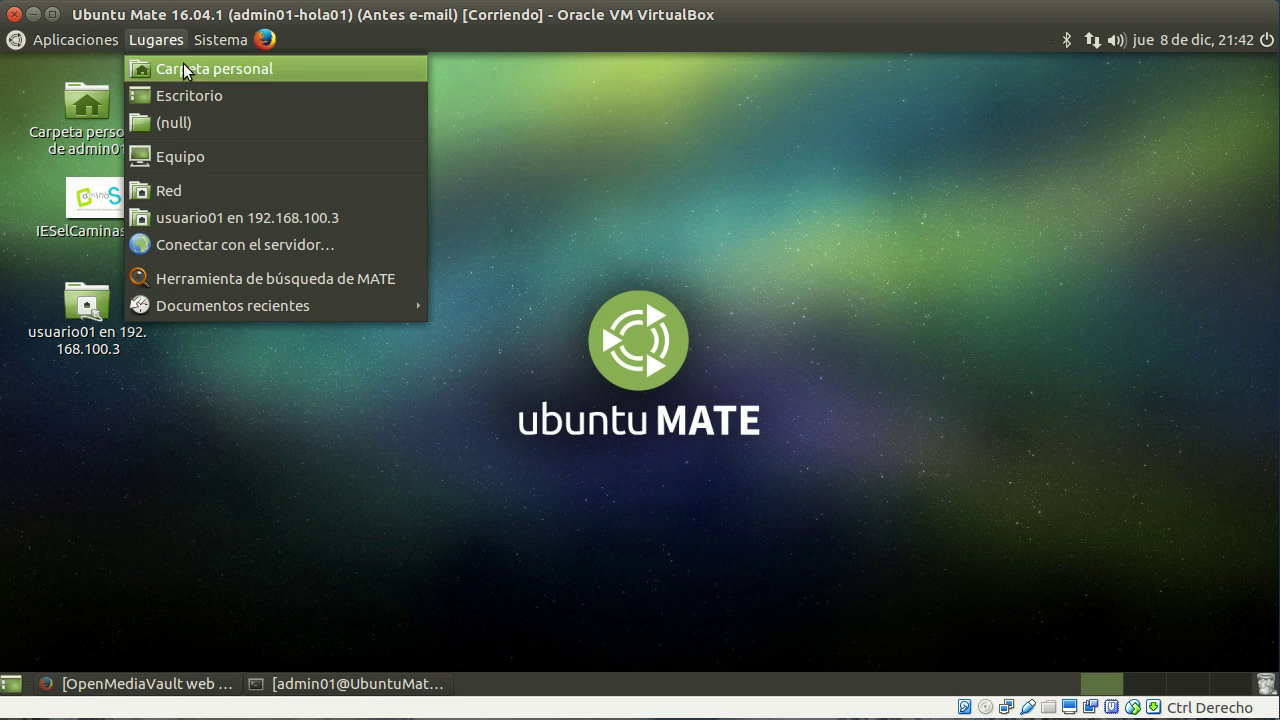
click(92, 298)
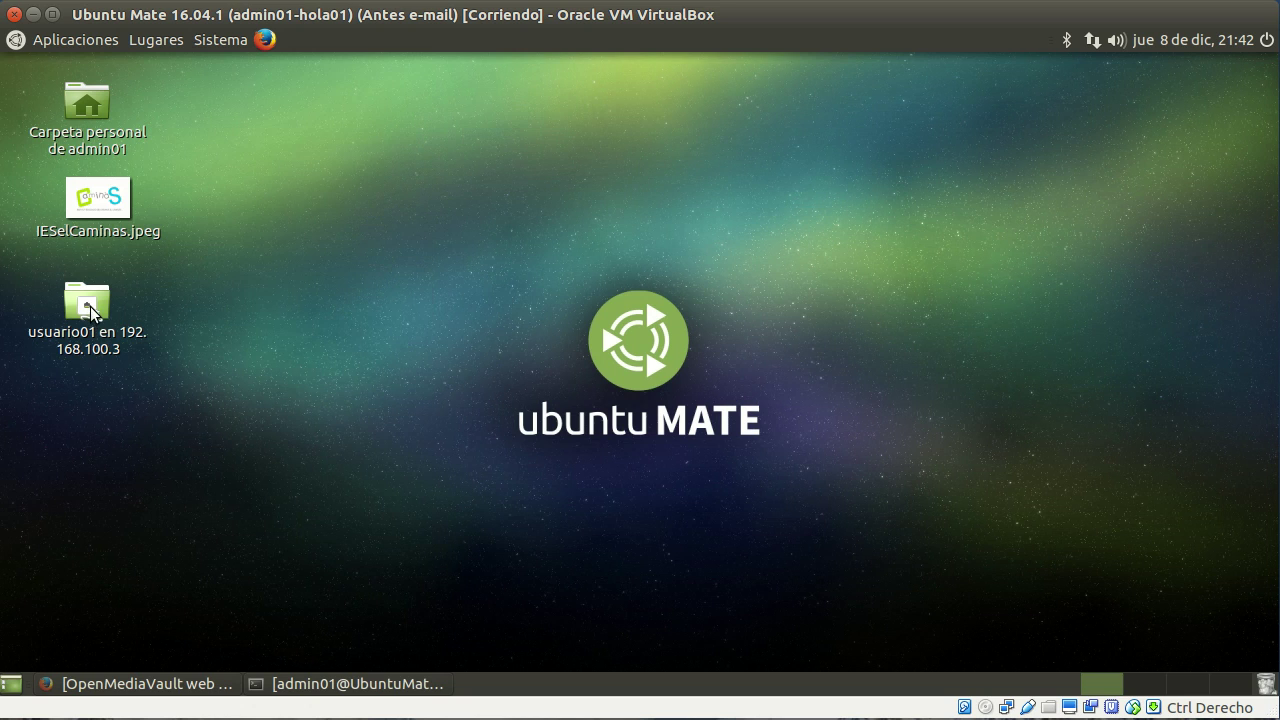
right_click(92, 313)
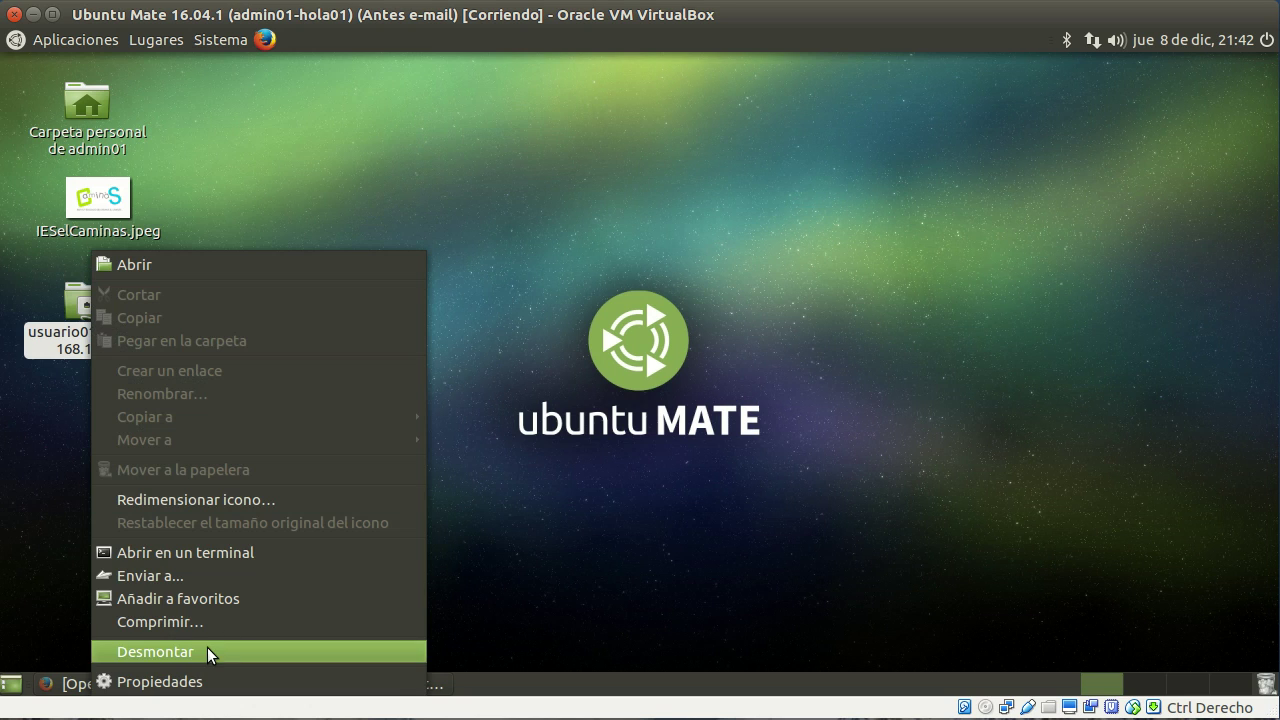
click(206, 649)
click(158, 42)
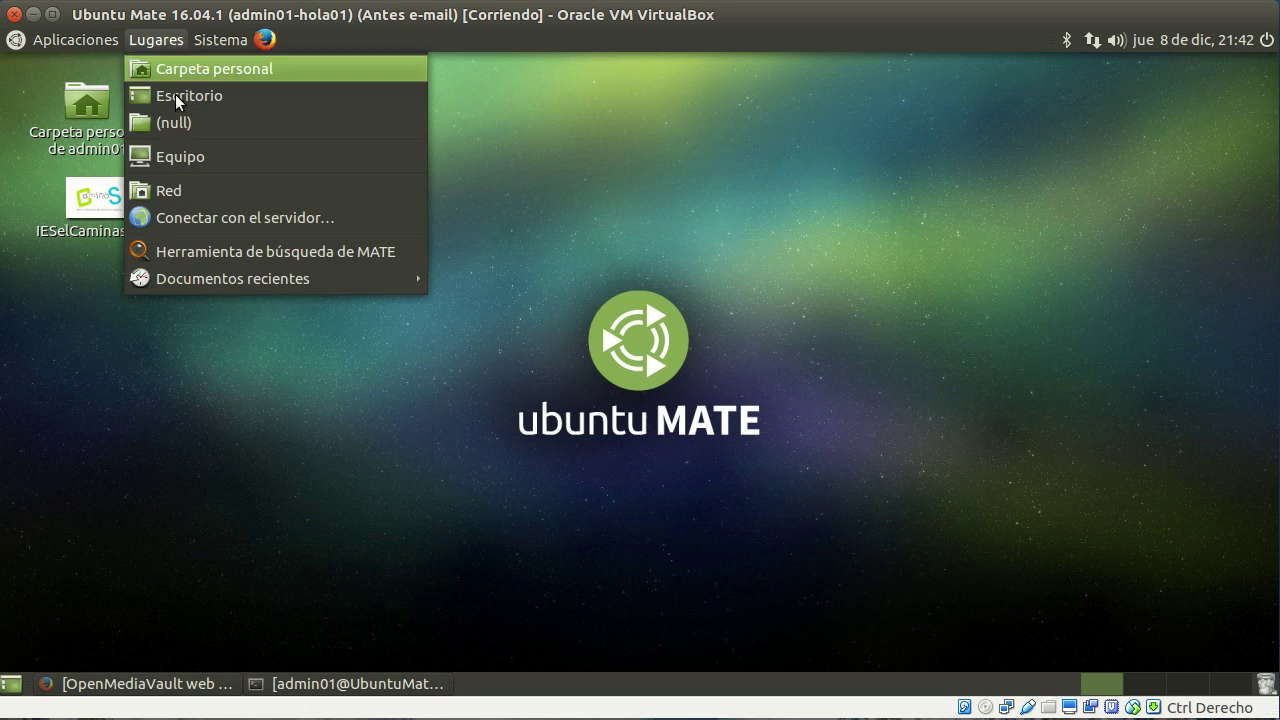
click(241, 217)
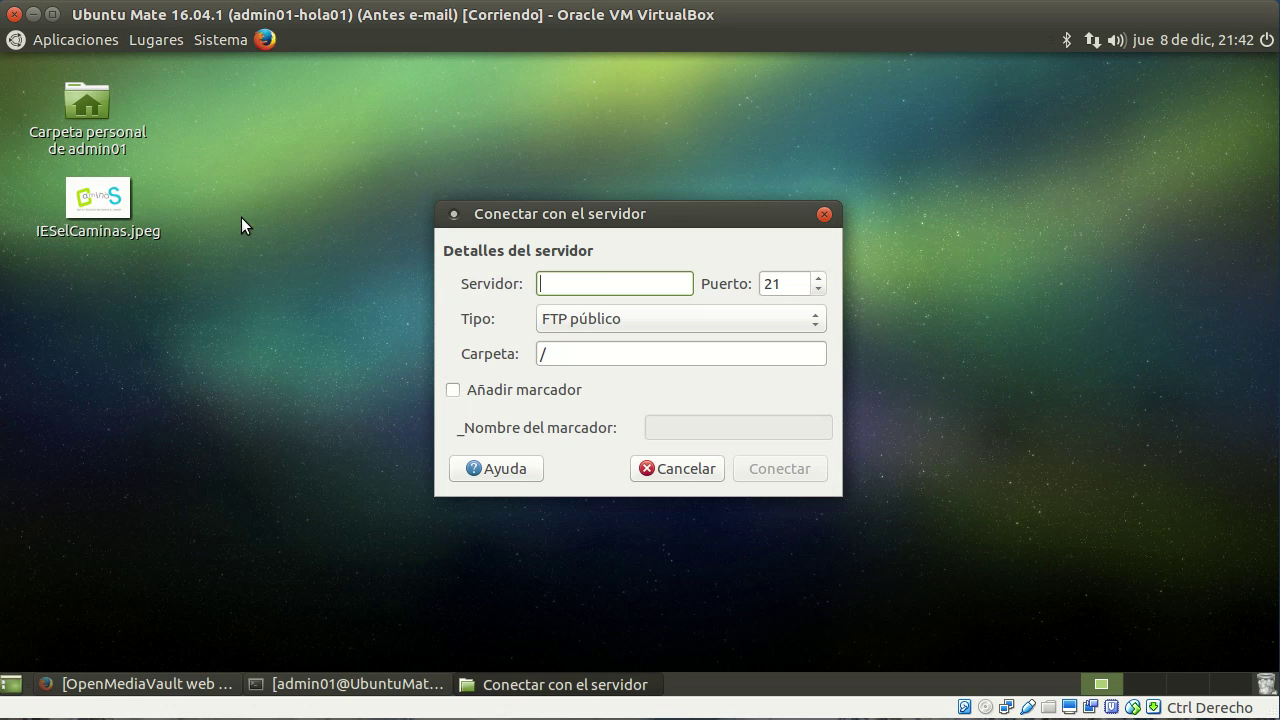
Step: Enter server 192.168.100.3, type SSH, and folder datos/usuarios/usuario01
text(192.)
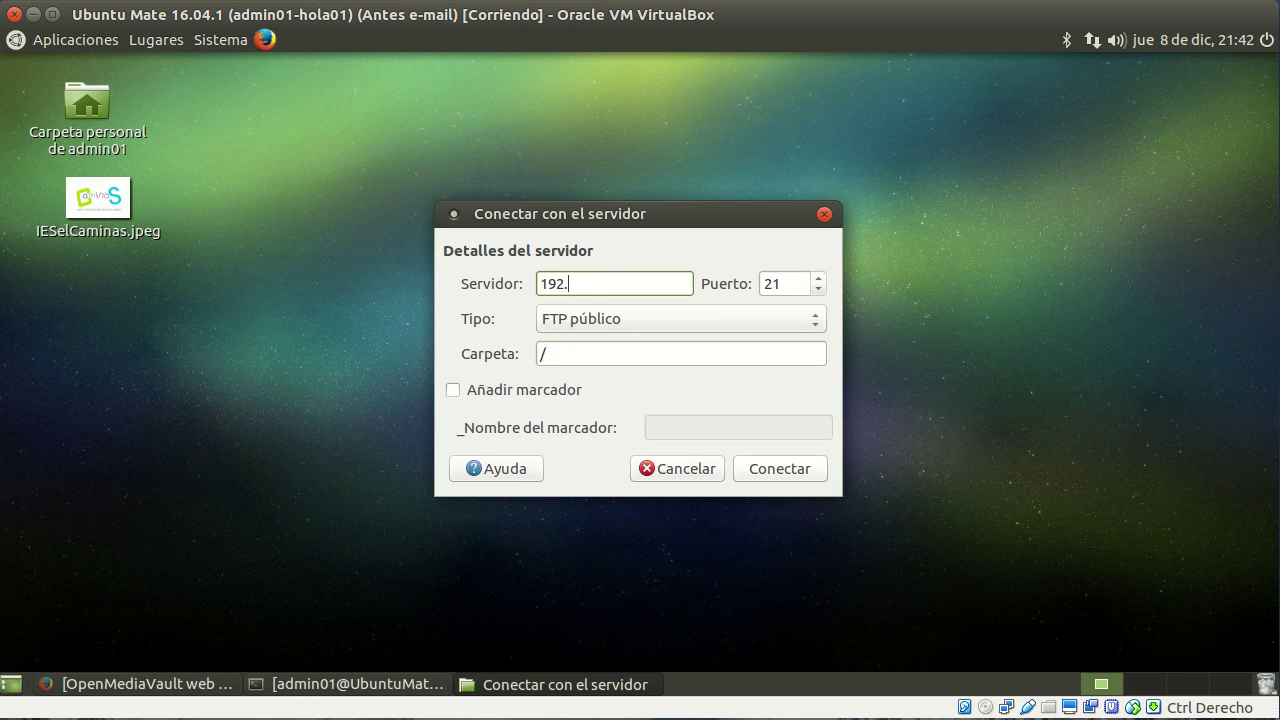
text(168.100.3)
click(789, 318)
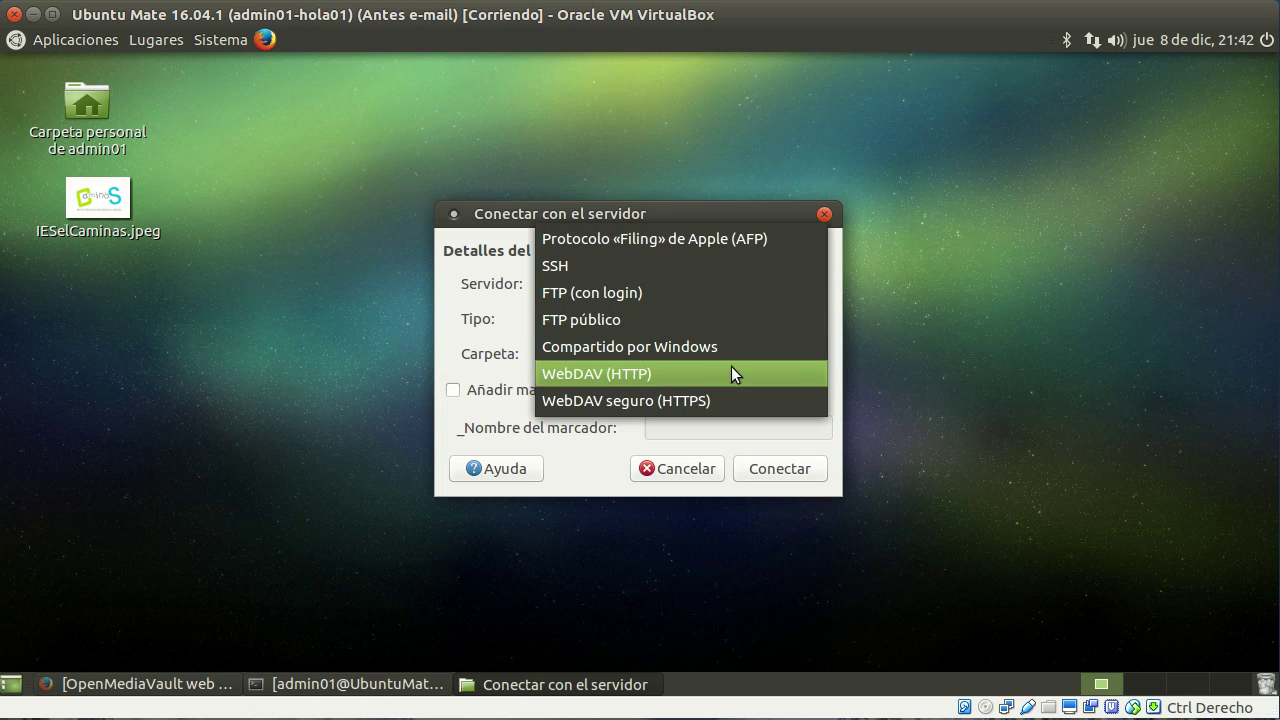
click(704, 266)
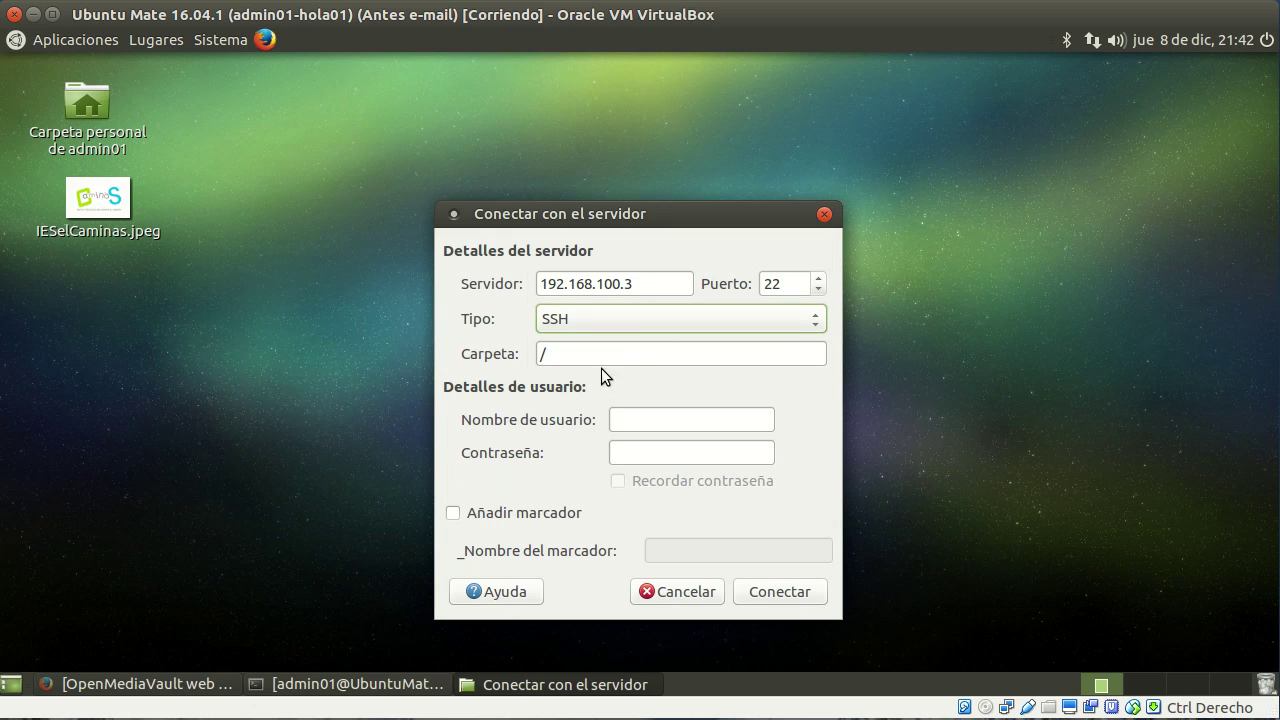
click(644, 354)
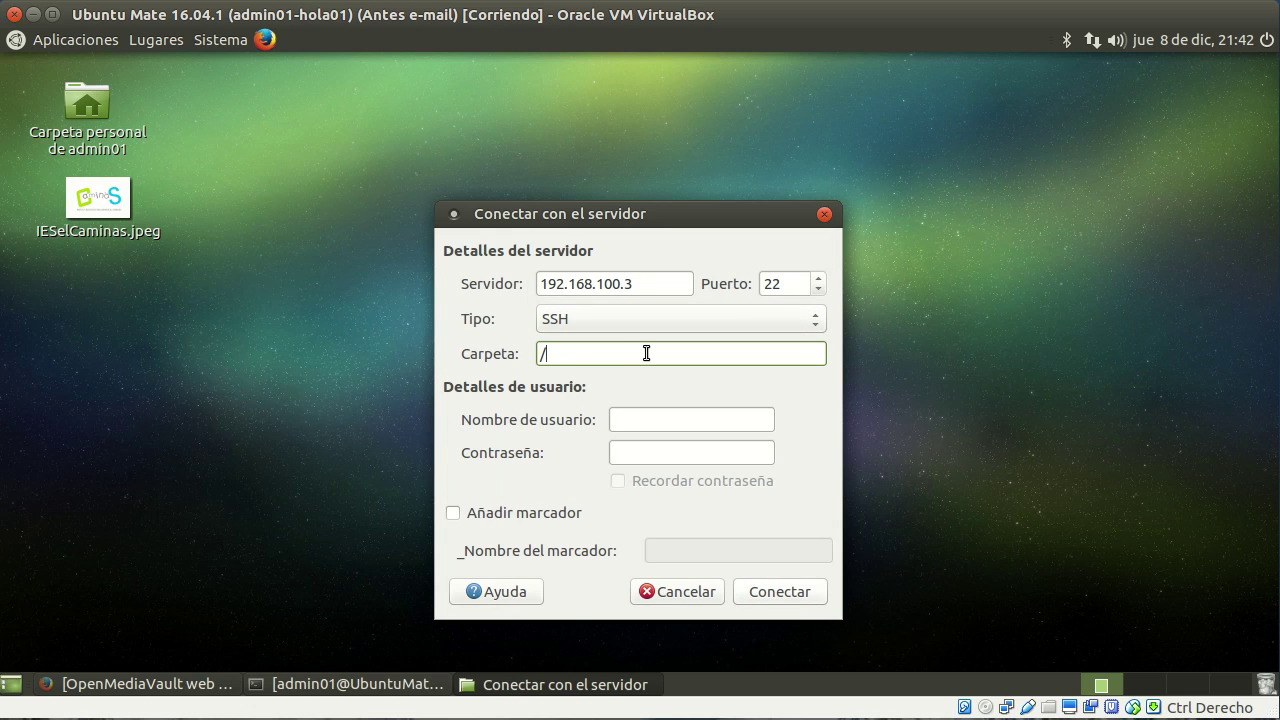
text(datos/usuarios/usuario01)
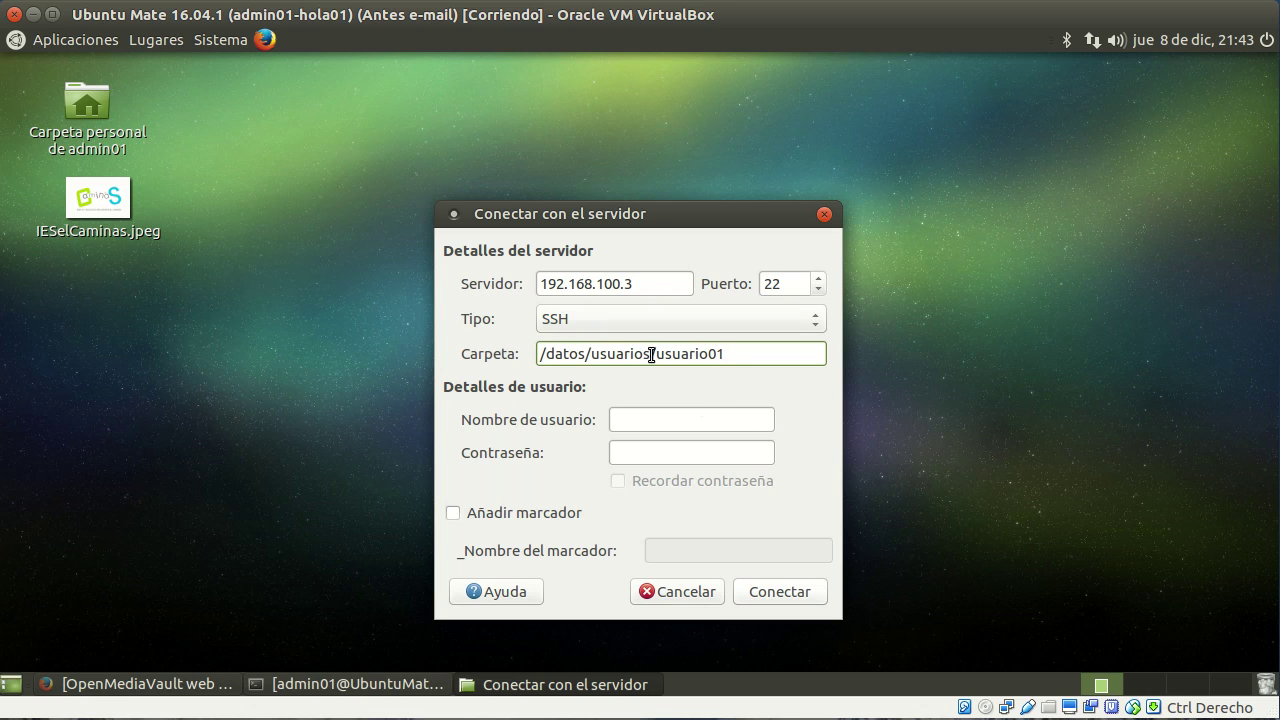
drag(651, 355, 624, 355)
double_click(581, 350)
click(662, 356)
drag(649, 356, 585, 357)
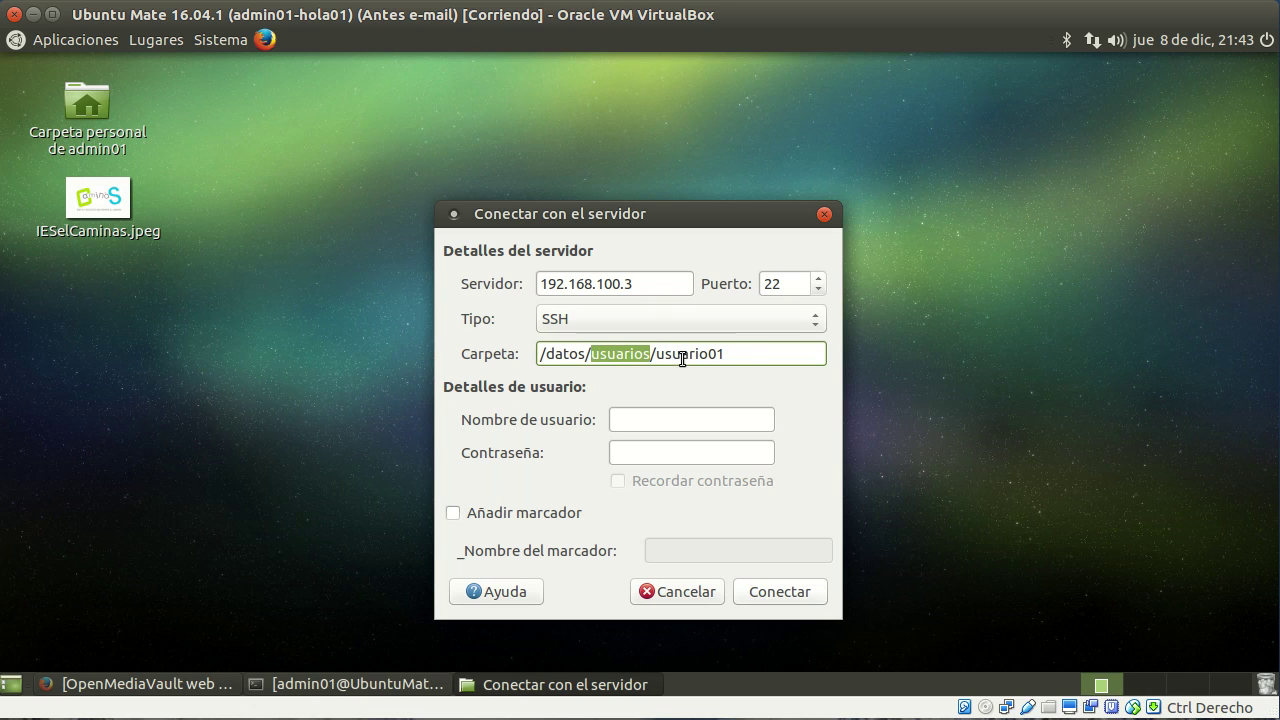
Step: Fill in user usuario01 and the account password, then connect
click(667, 421)
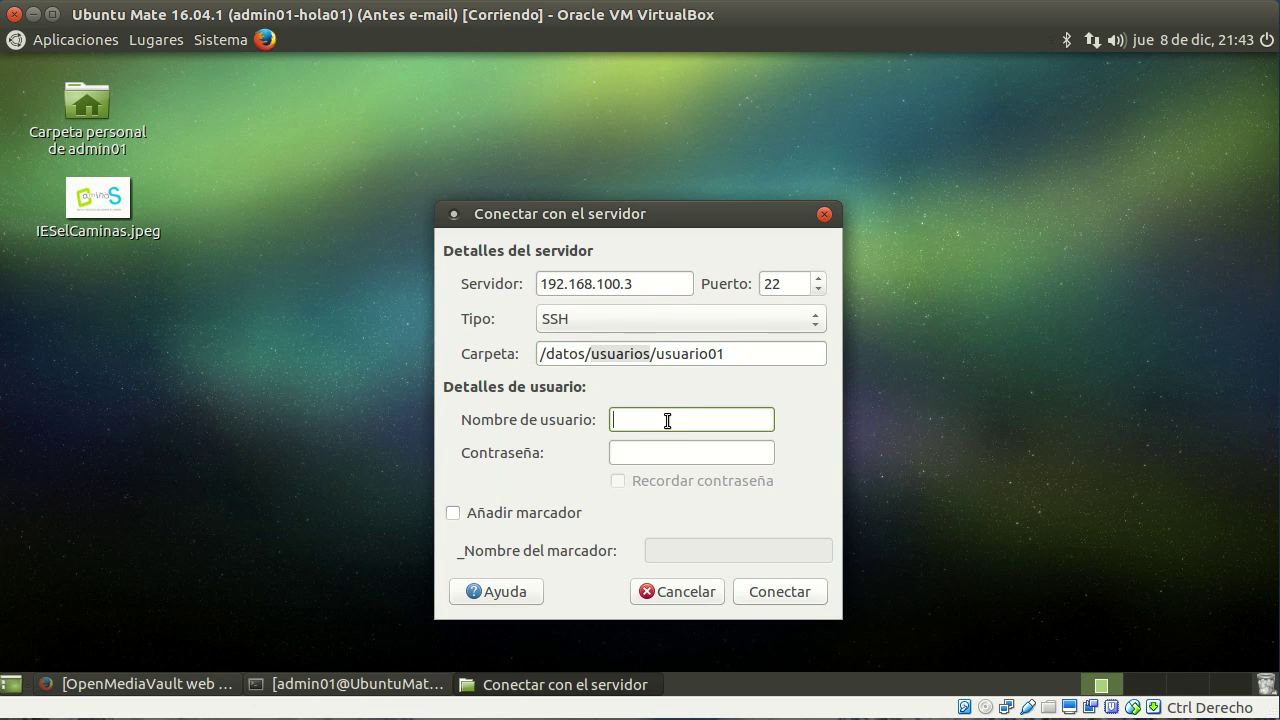
text(usuario01)
key(Tab)
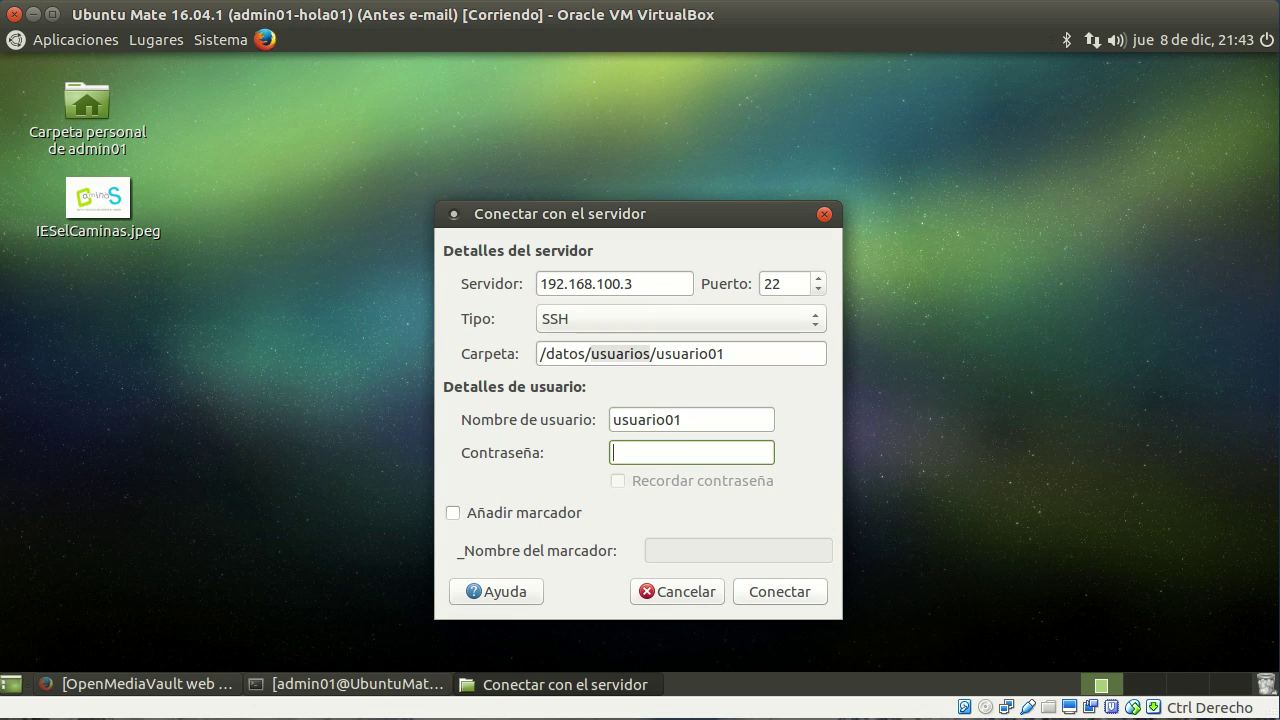
text(123456)
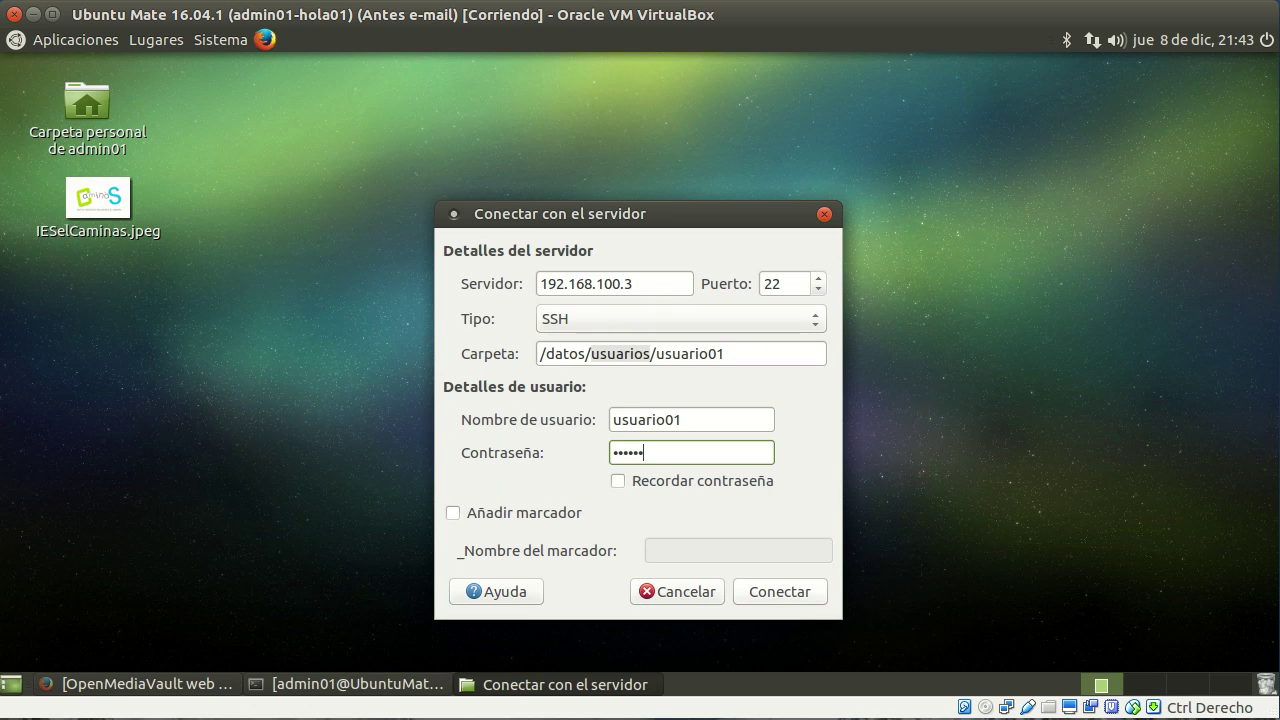
click(793, 597)
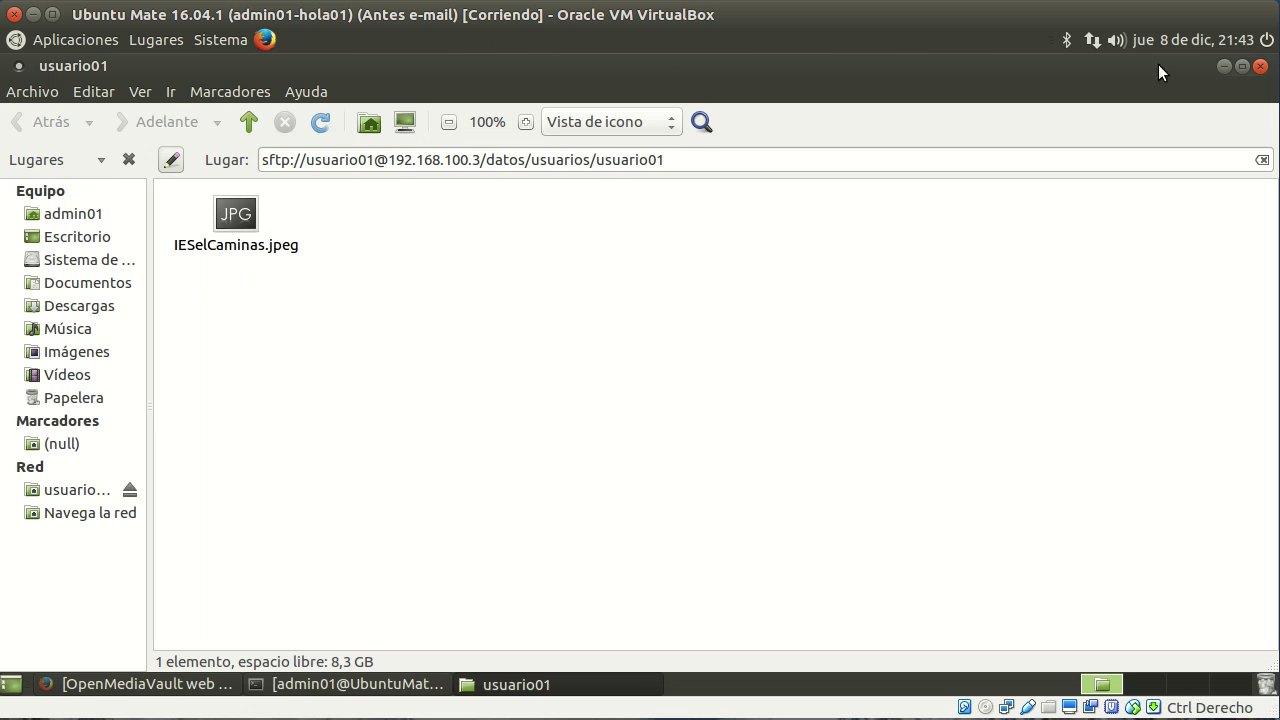
Step: Restore the usuario01 window size, move it to the screen centre, and close it
click(1243, 67)
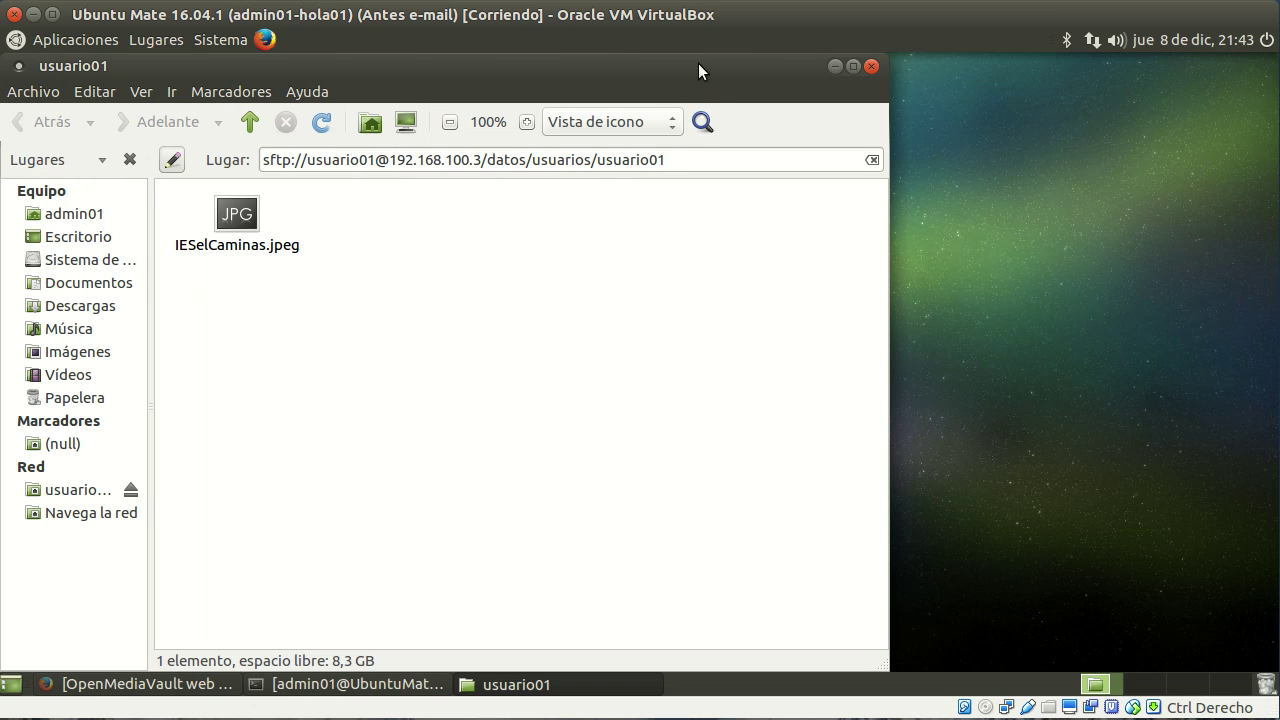
drag(878, 61, 924, 147)
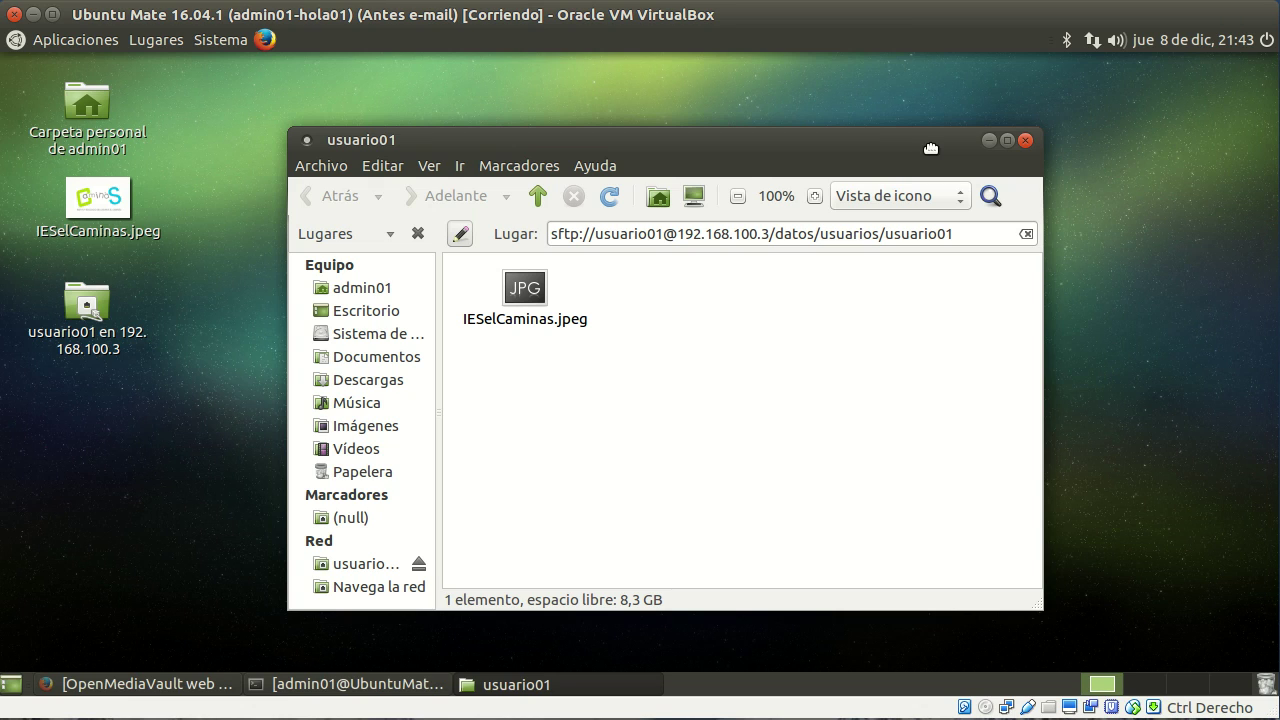
drag(931, 148, 932, 119)
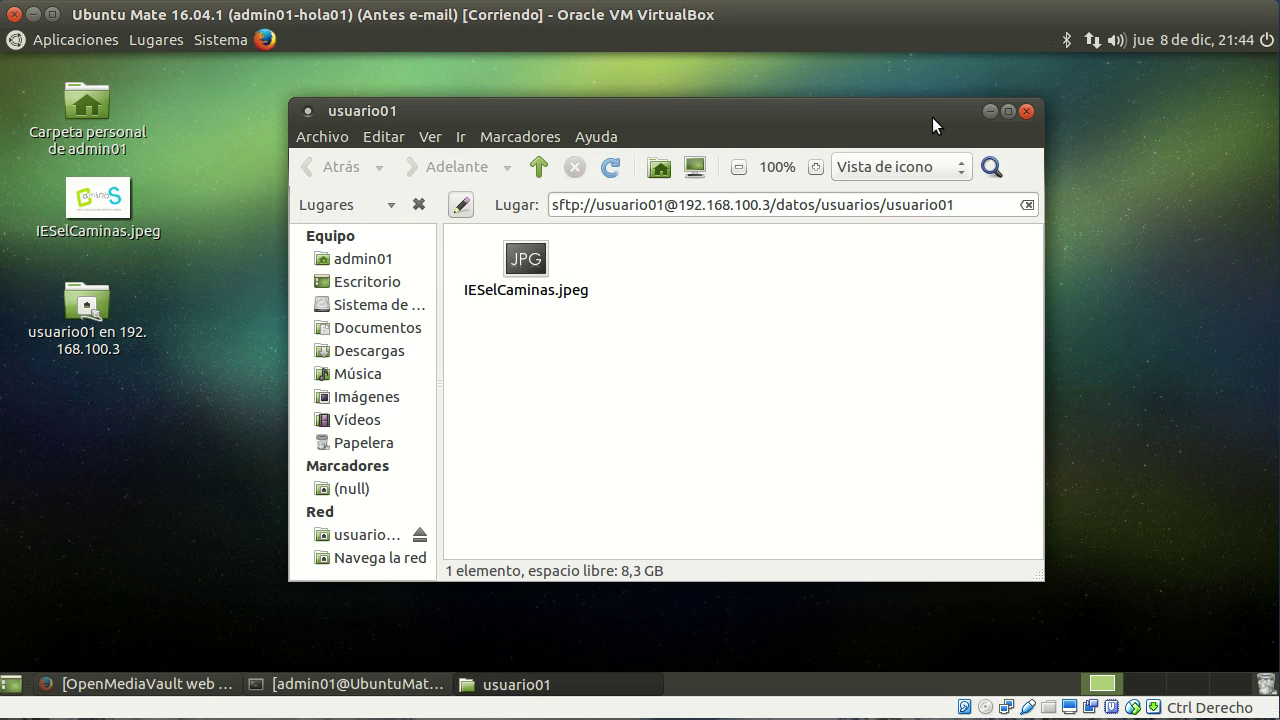
click(1025, 113)
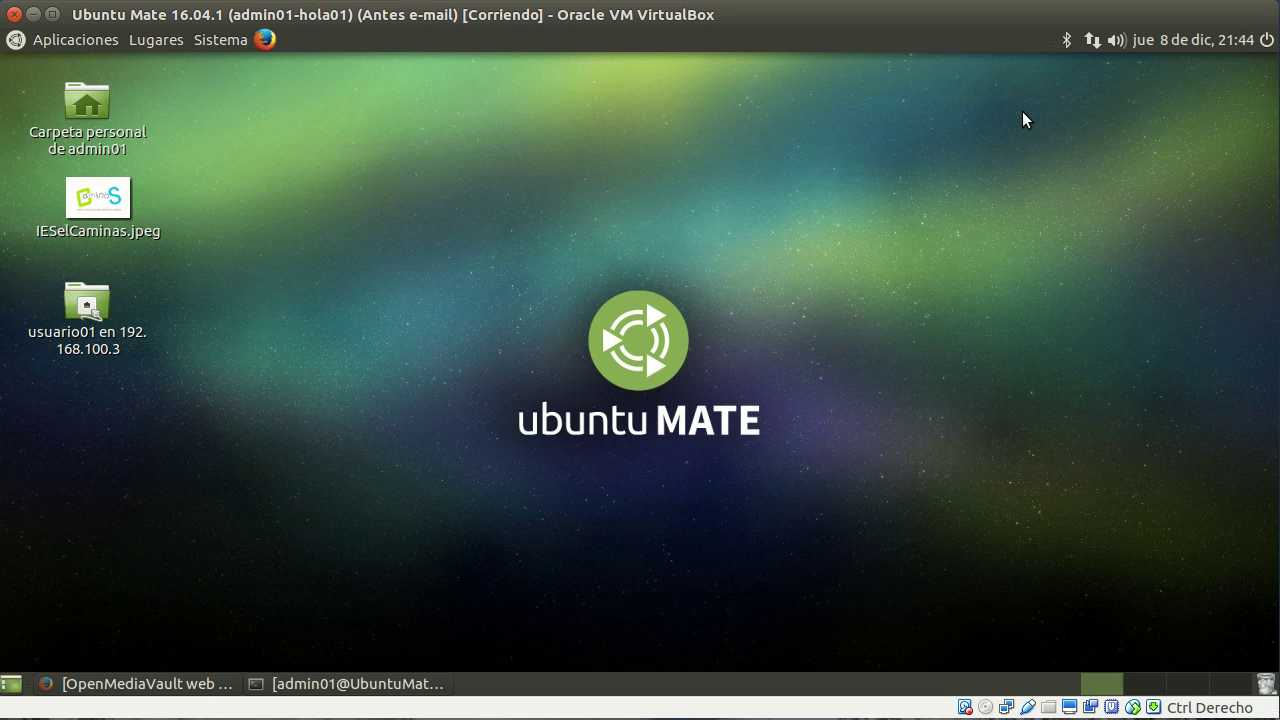